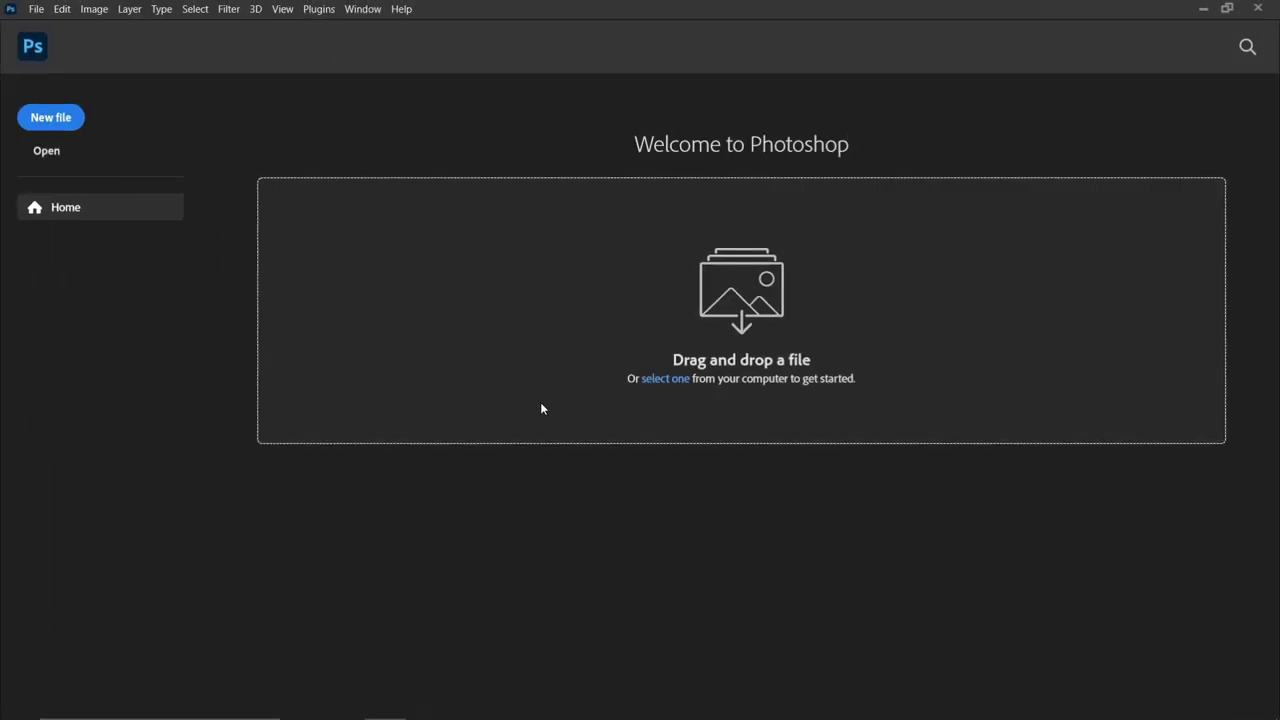
Start a new Photoshop document with Ctrl+N.
key("ctrl+n")
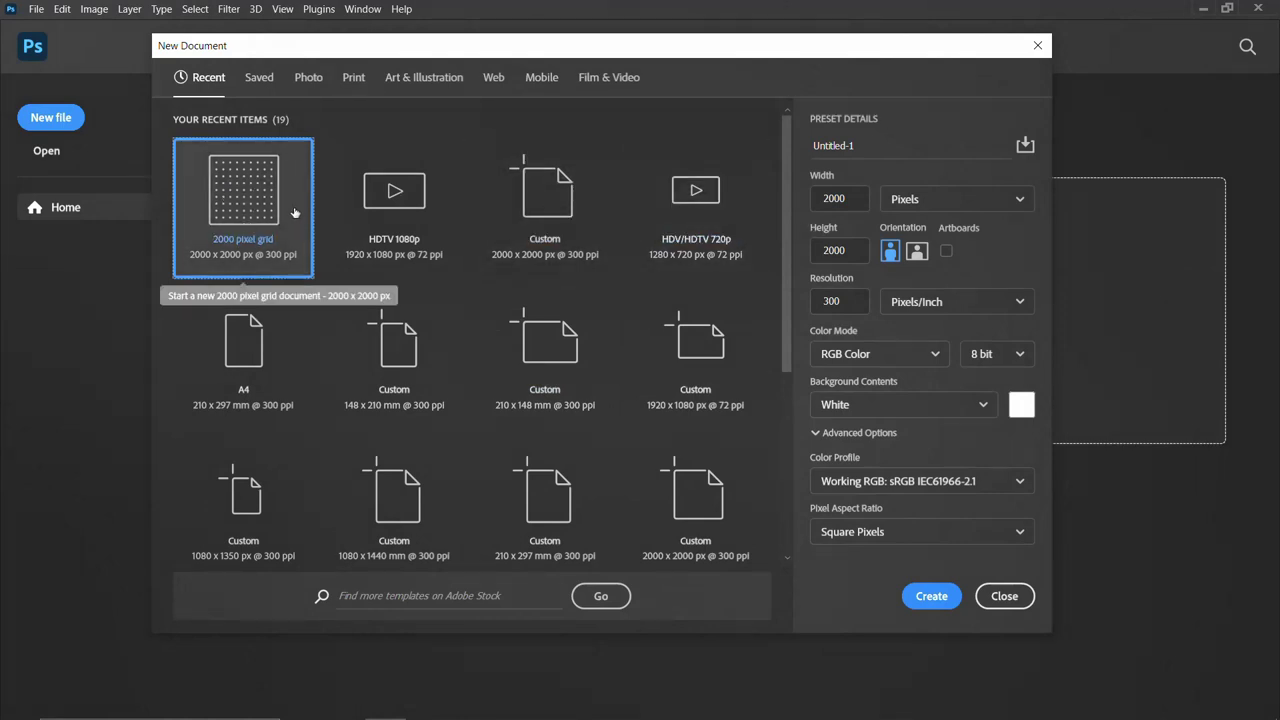
Pick the Art & Illustration 2000 pixel grid preset (2000 × 2000 px, 300 ppi).
left_click(309, 80)
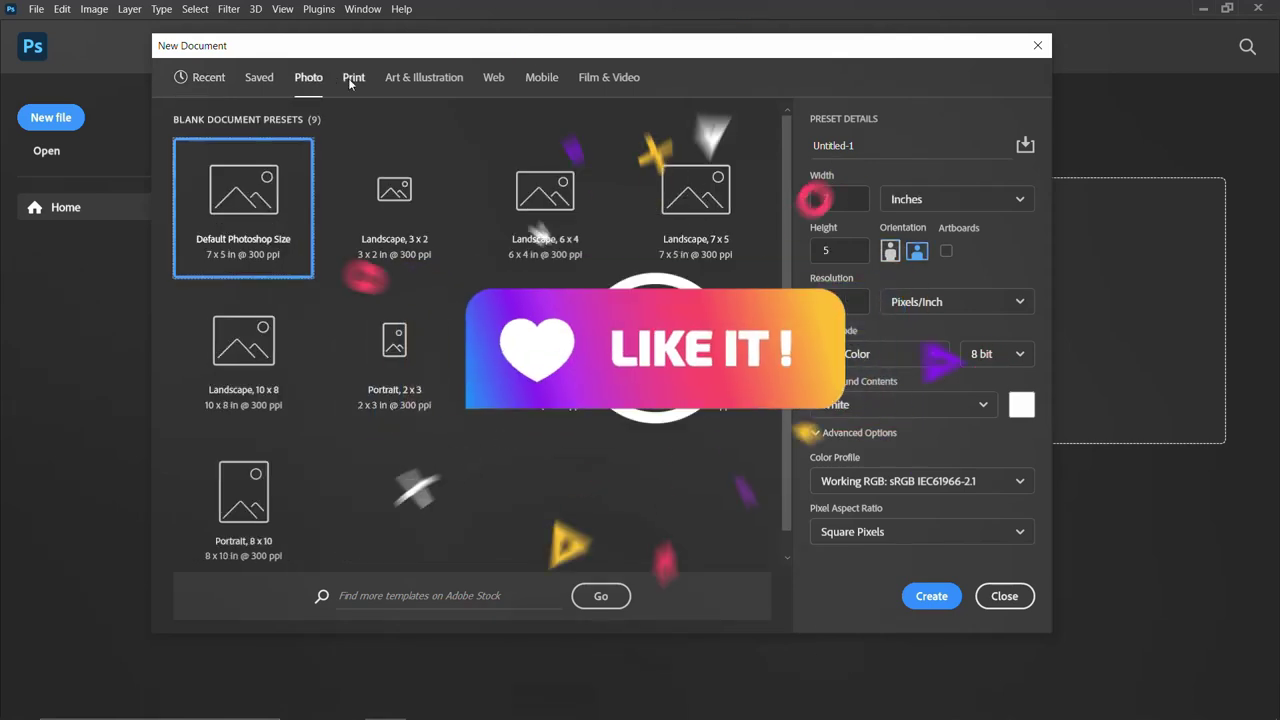
left_click(355, 80)
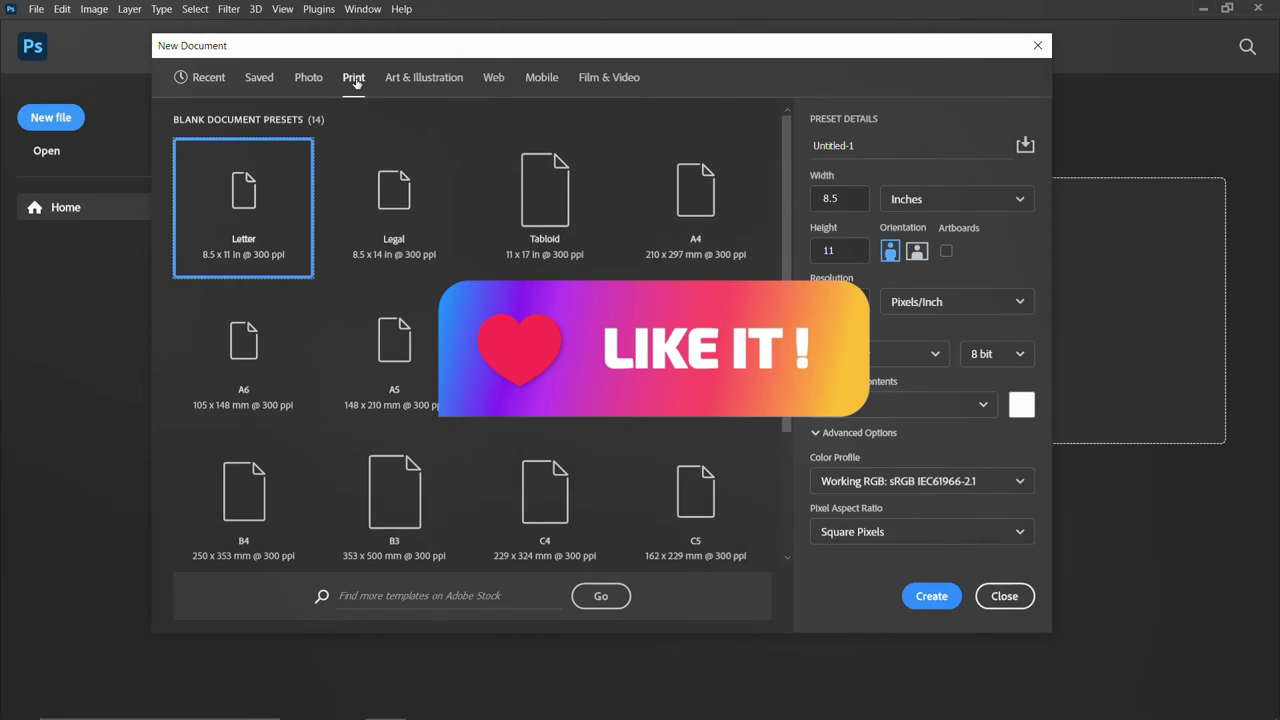
left_click(418, 80)
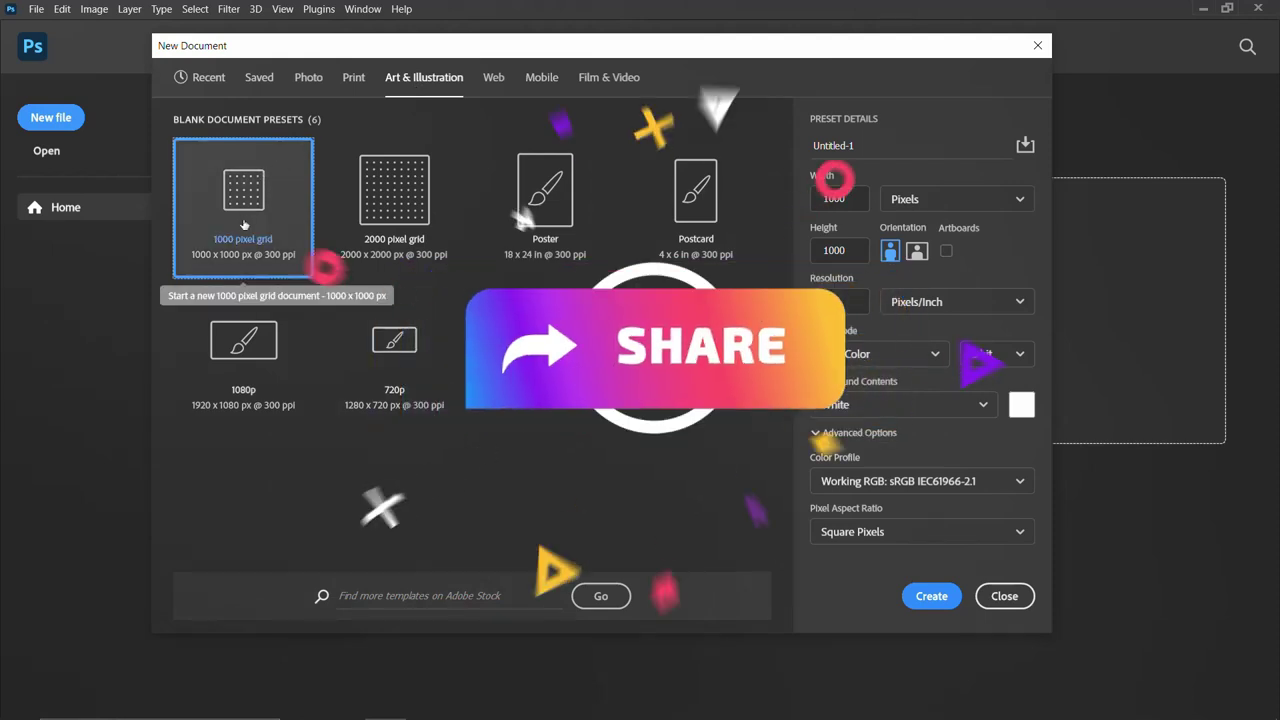
left_click(386, 205)
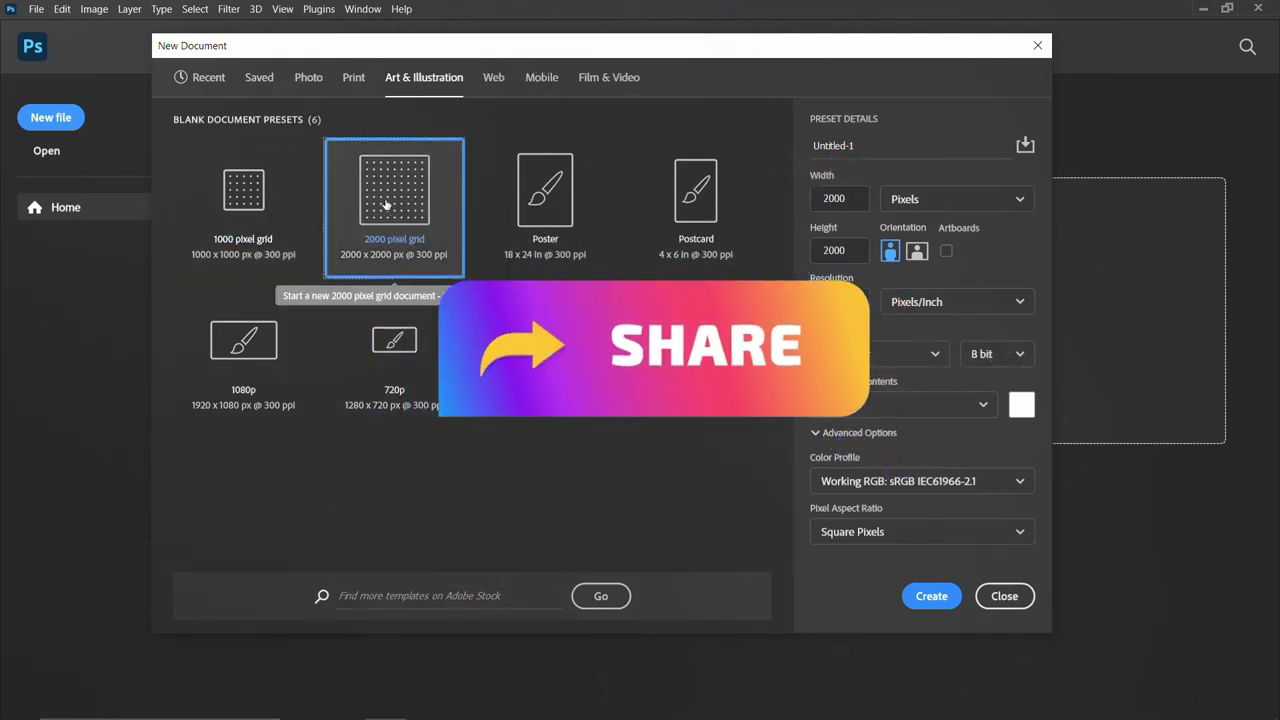
left_click_drag(856, 146, 840, 146)
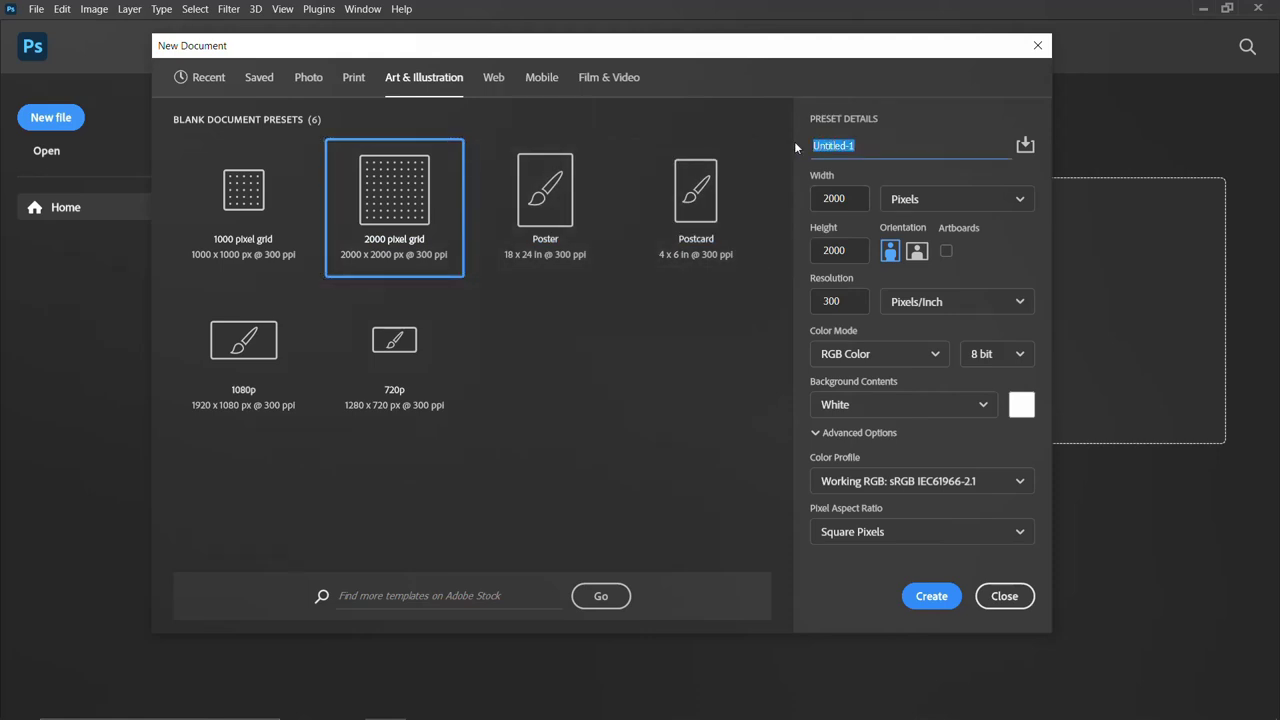
Name the document FREEDOM BY GRACE, keep Pixels as the size unit, and create it.
type("FREEDOM BY GRACE")
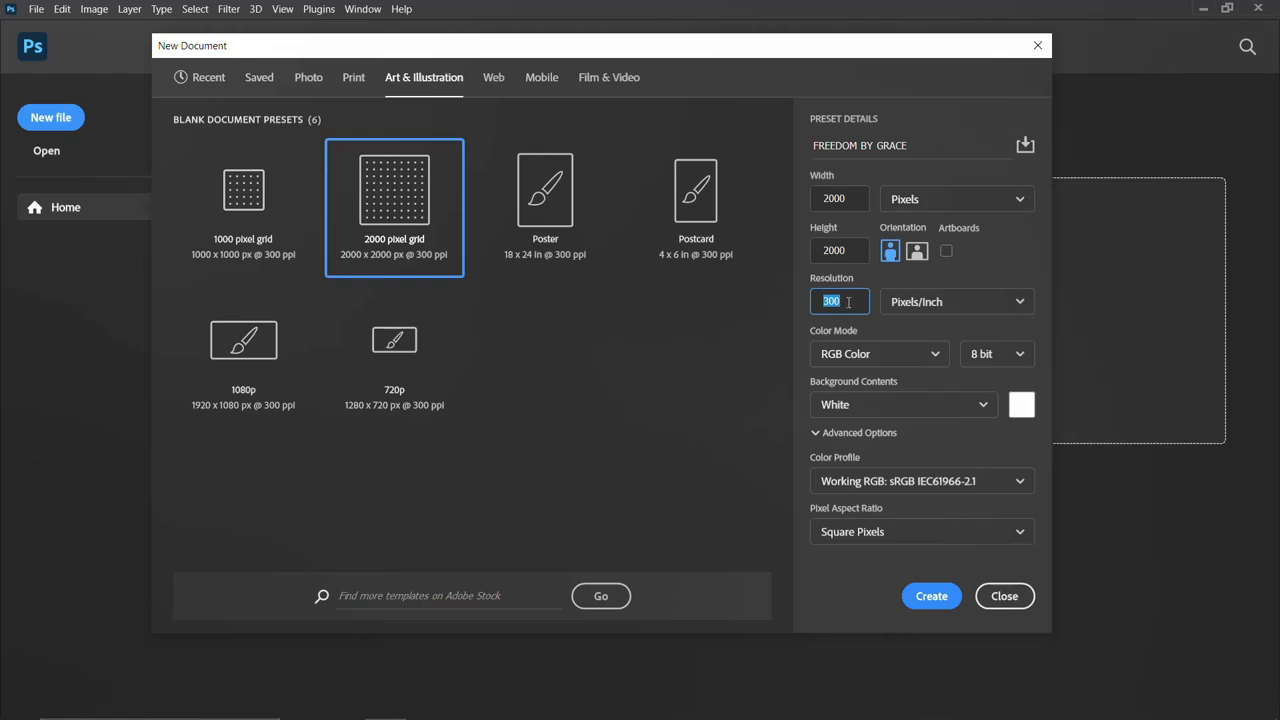
left_click(926, 198)
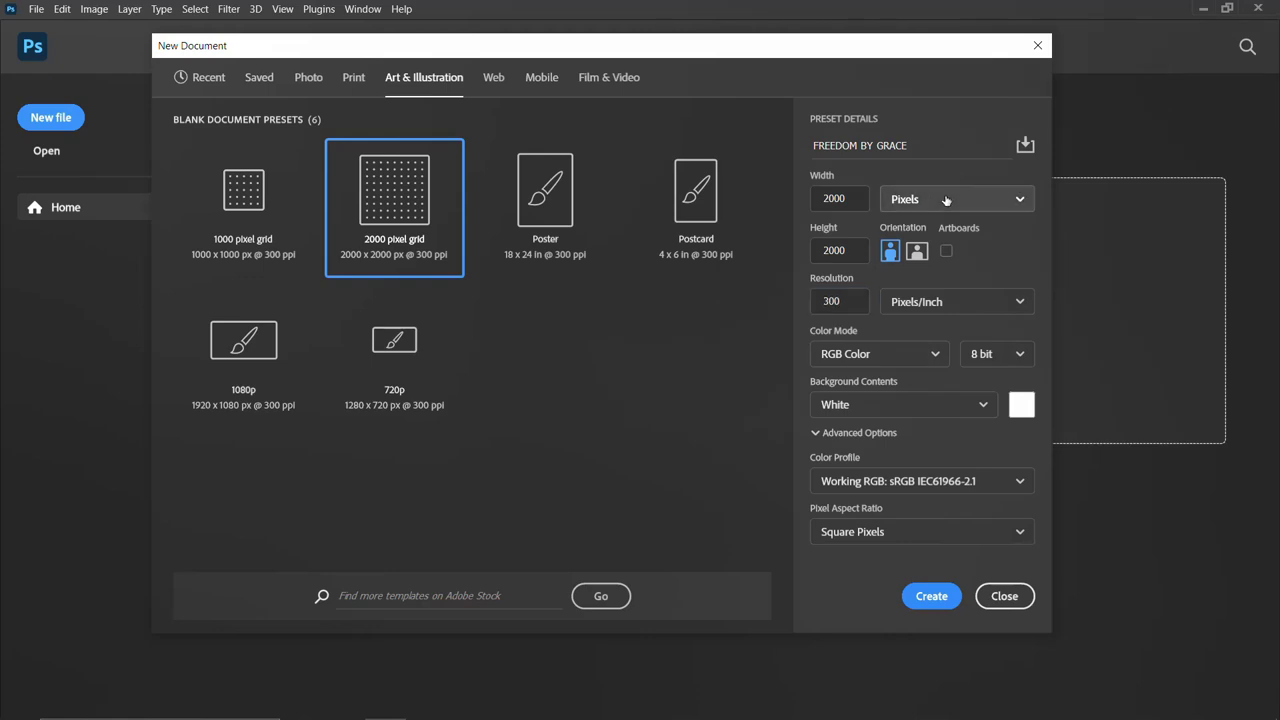
left_click(912, 260)
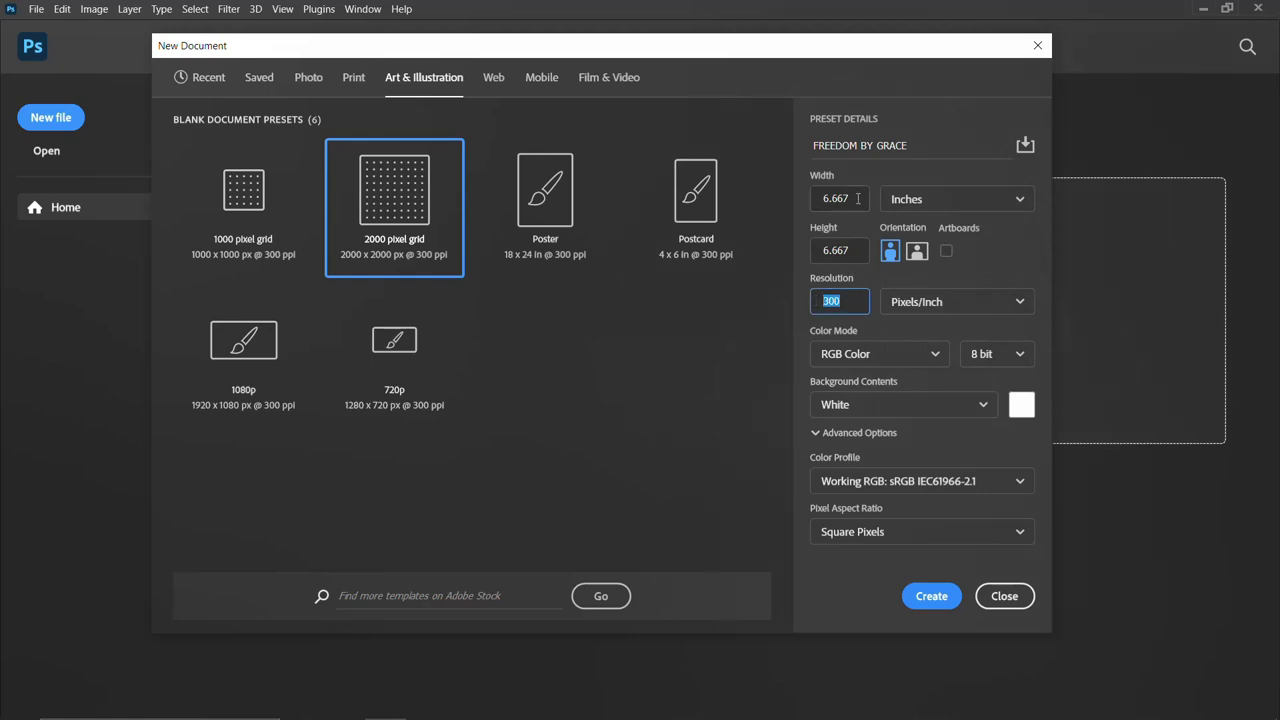
left_click(938, 200)
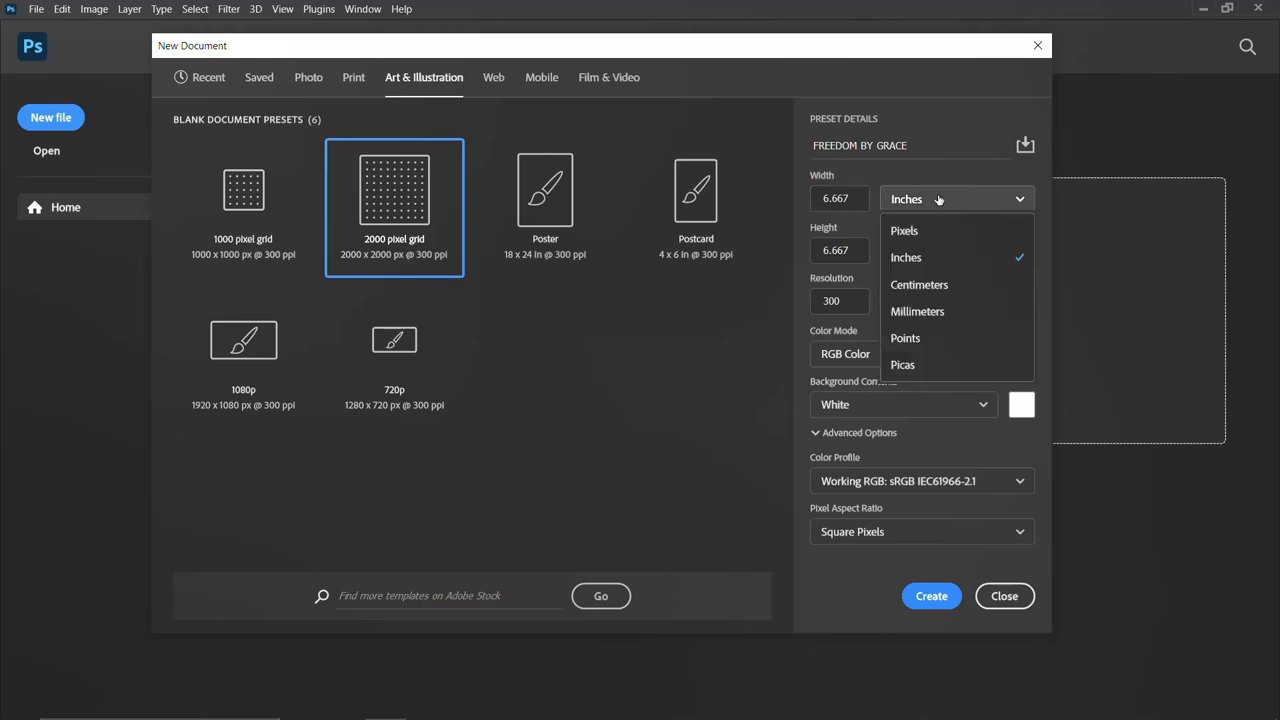
left_click(920, 231)
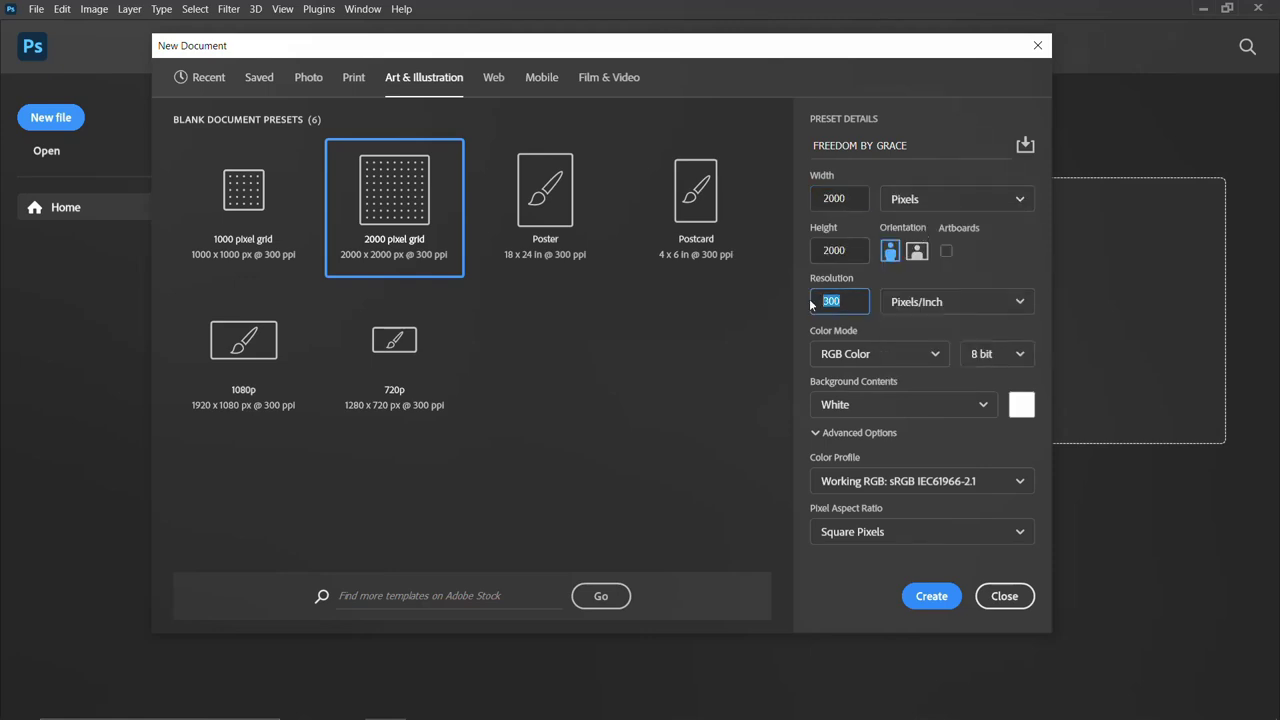
left_click(932, 597)
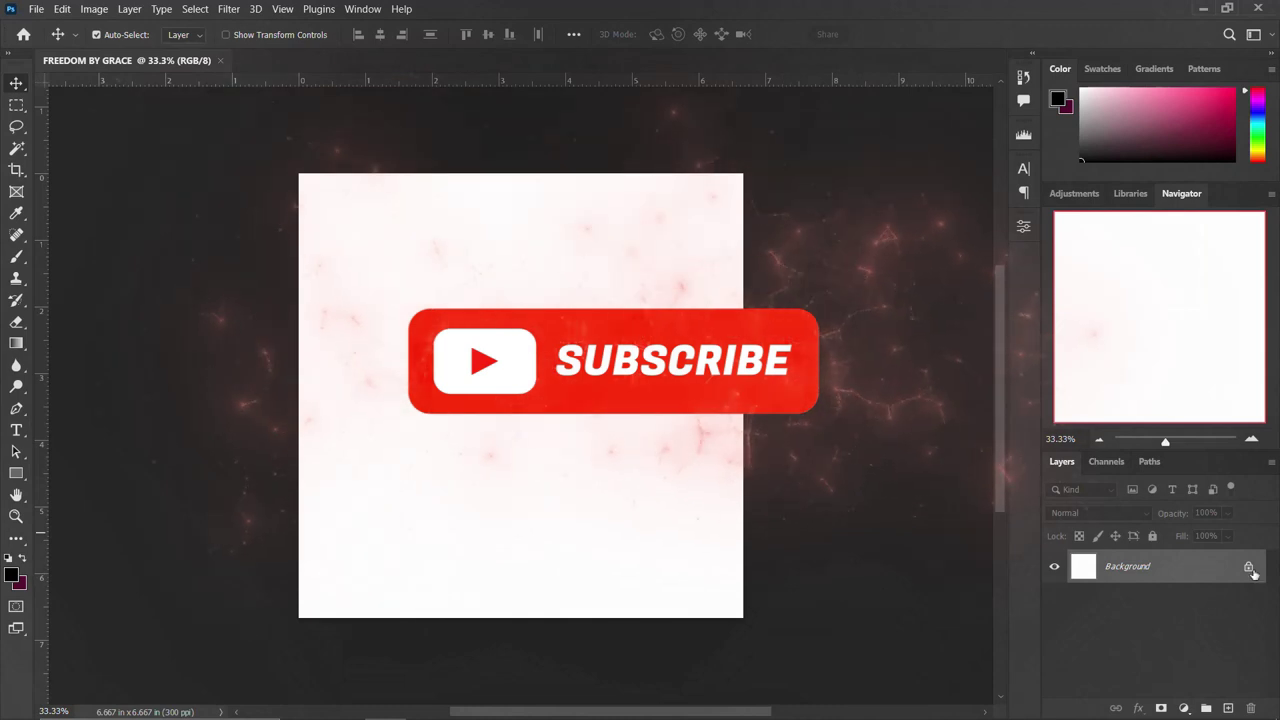
Unlock the Background layer and place the orange clock image, scaled to fill the canvas.
left_click(1249, 567)
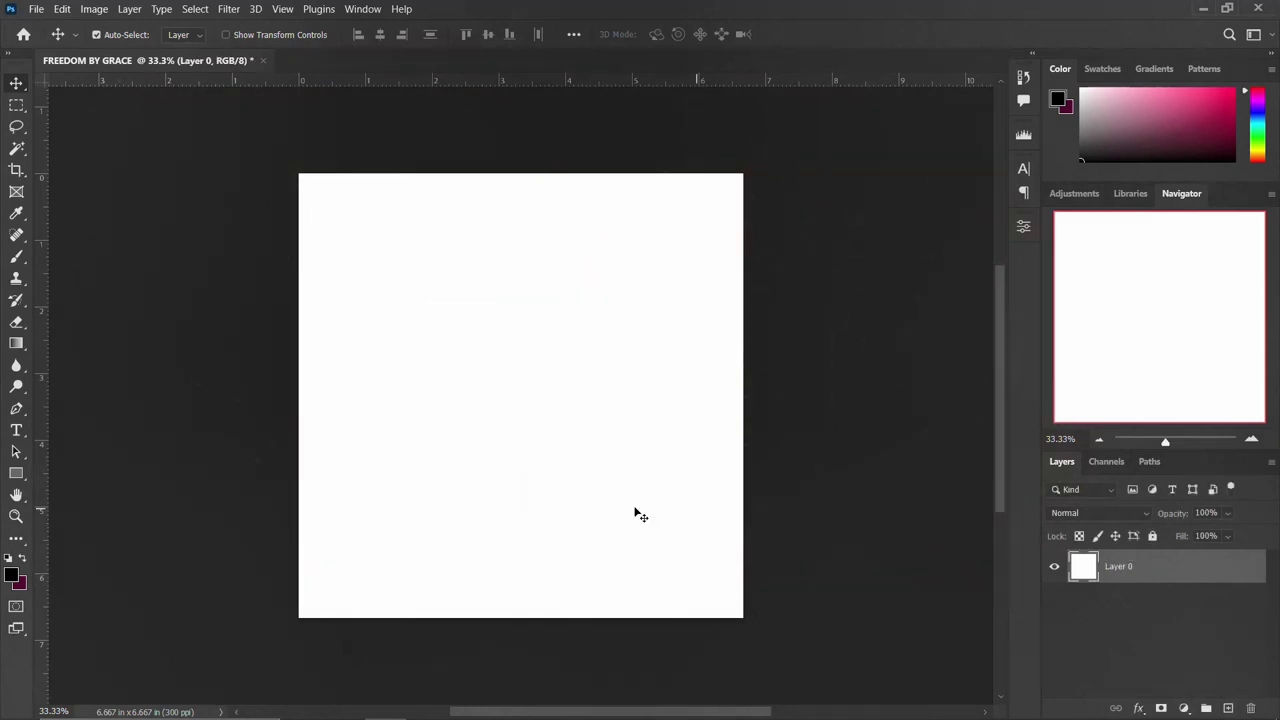
left_click(343, 703)
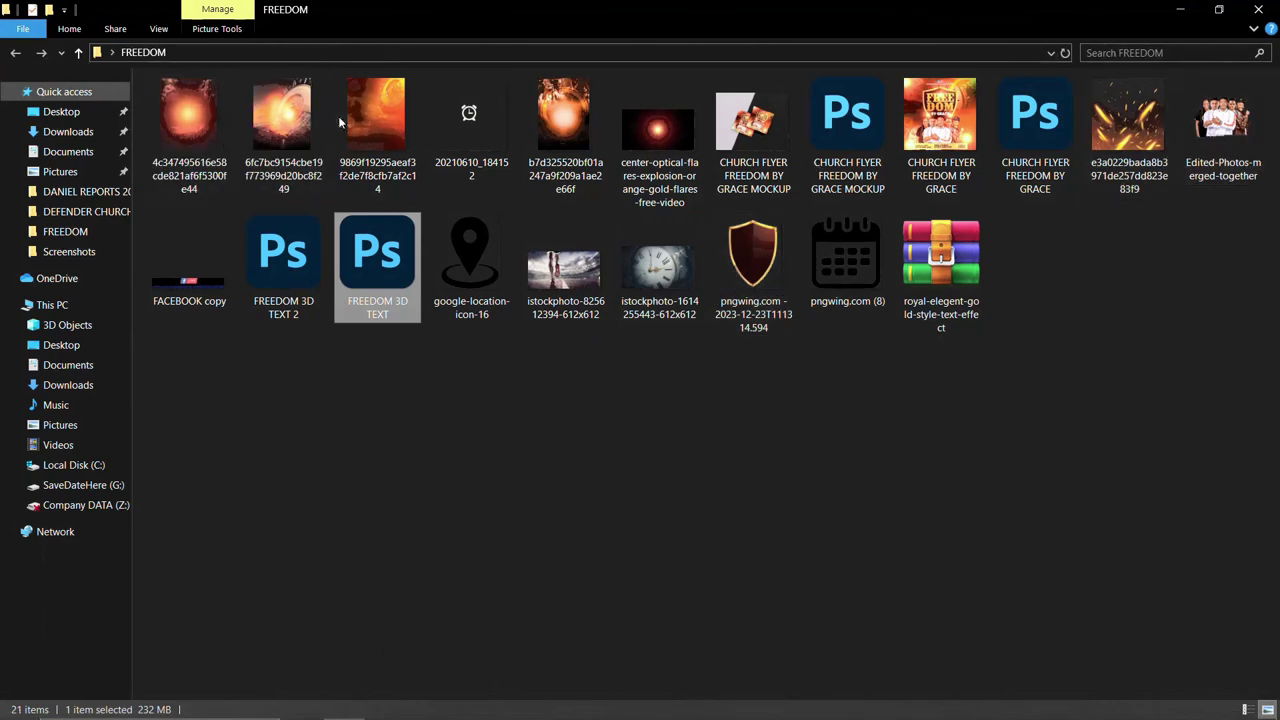
left_click_drag(370, 106, 532, 470)
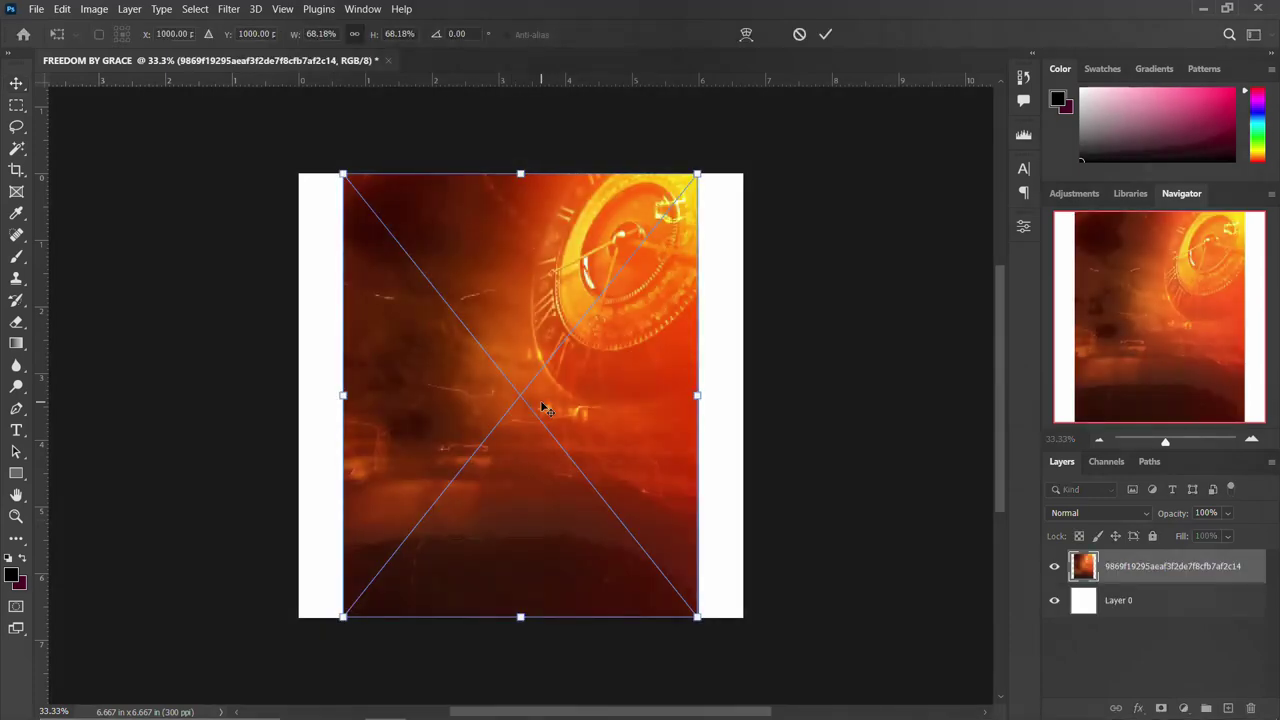
left_click_drag(702, 393, 745, 401)
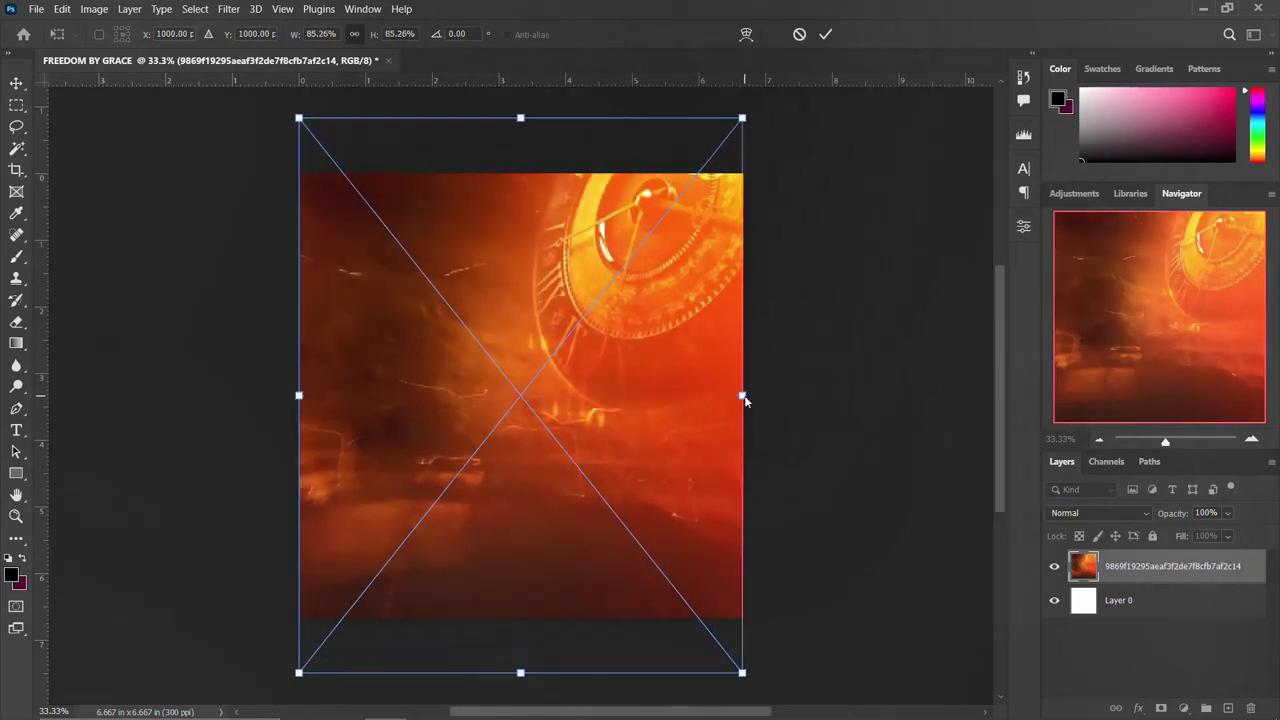
key("Return")
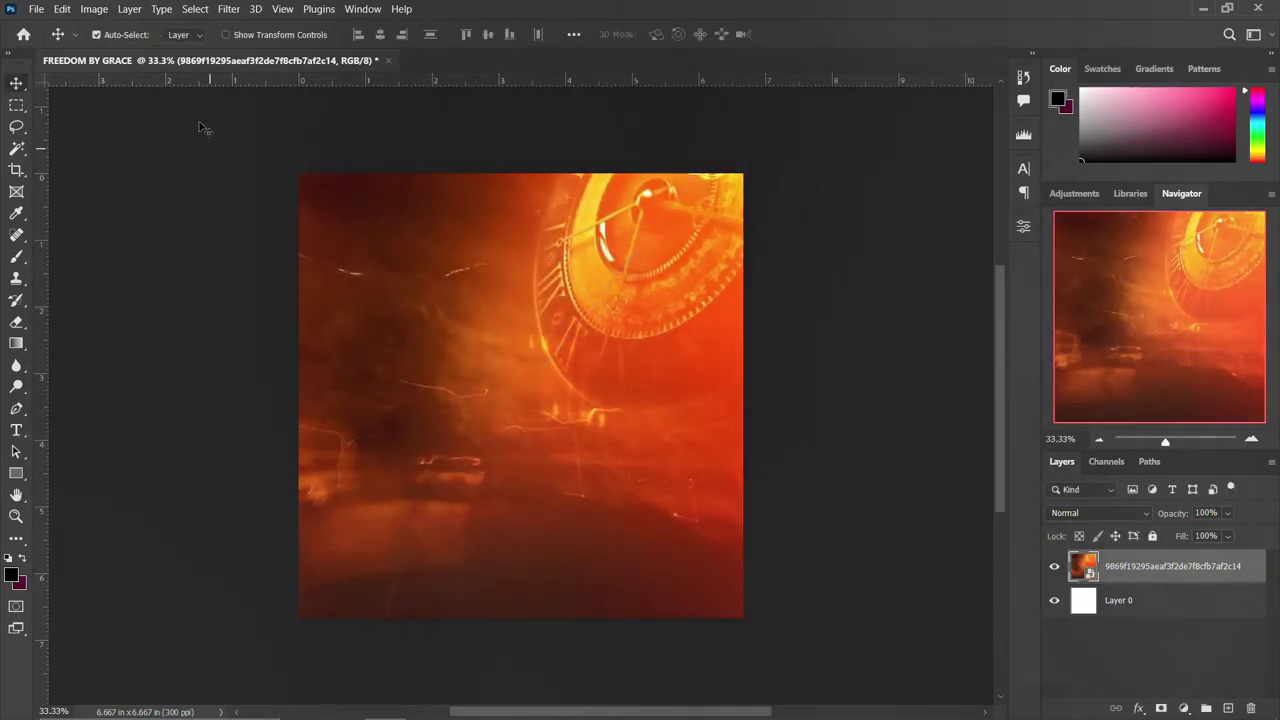
Apply a 20-pixel Gaussian Blur smart filter to the clock layer and collapse its filter rows.
left_click(226, 9)
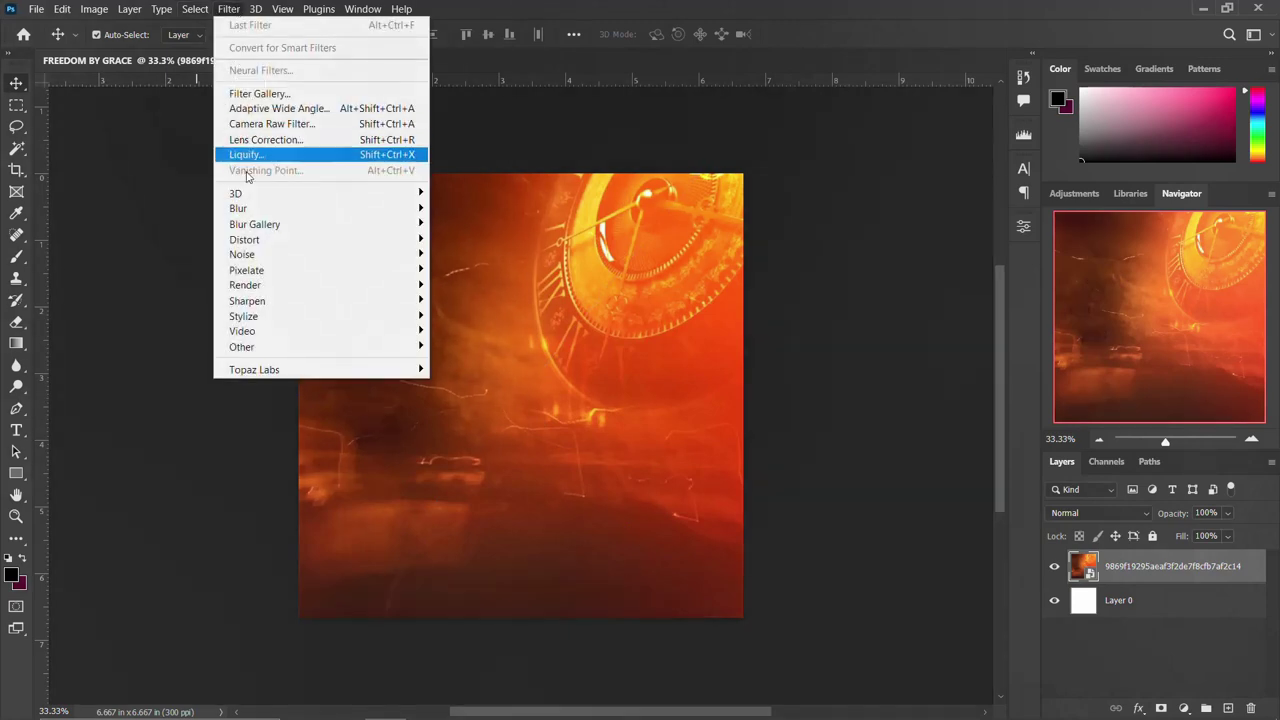
mouse_move(250, 208)
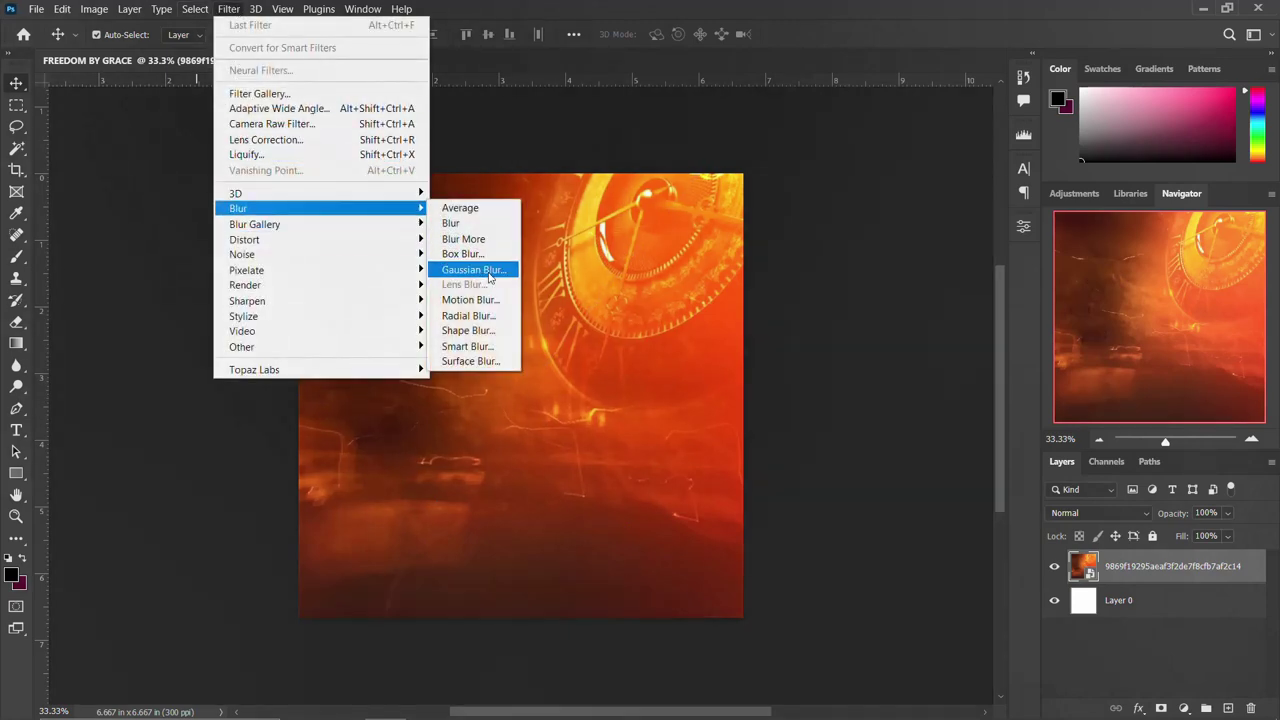
left_click(490, 278)
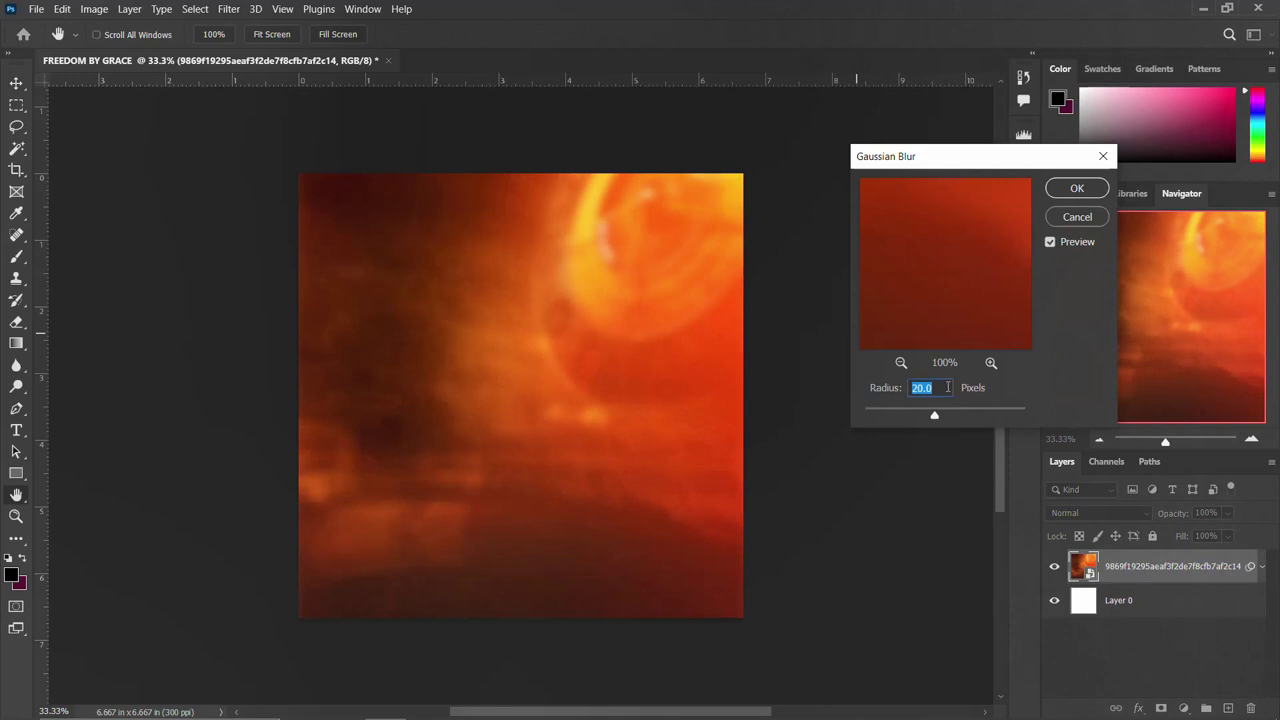
left_click(1092, 187)
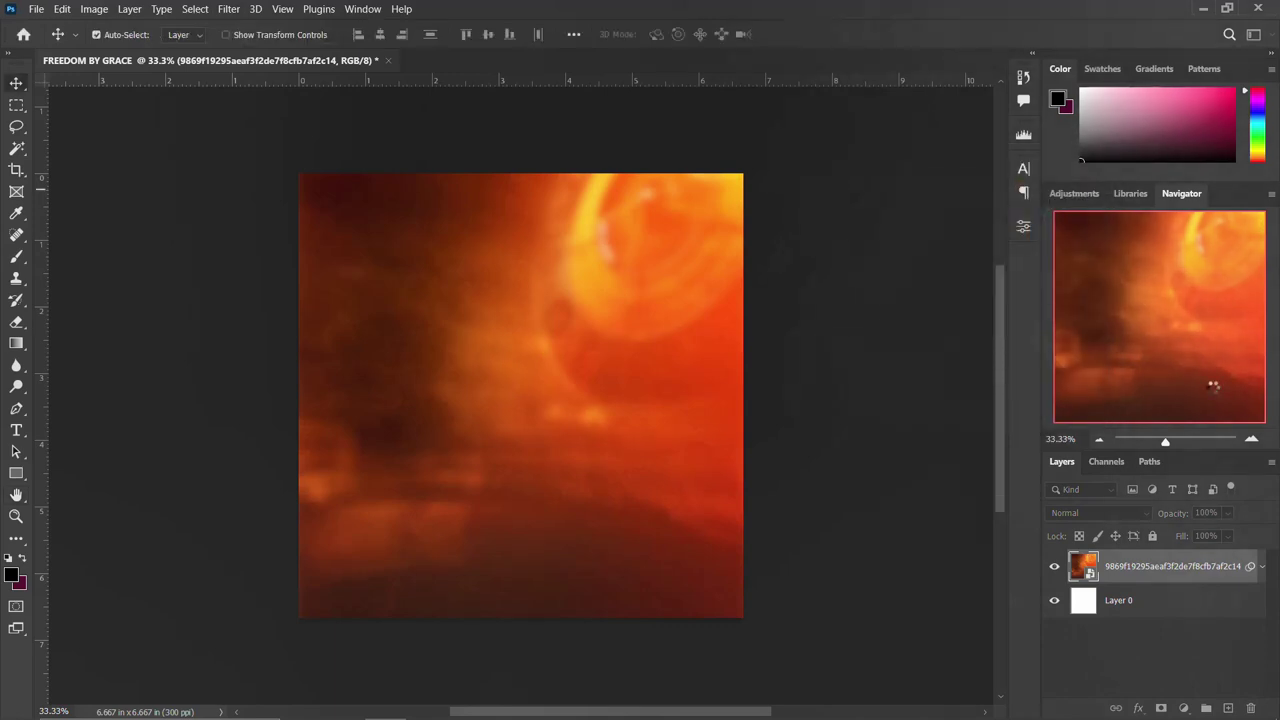
left_click(1261, 567)
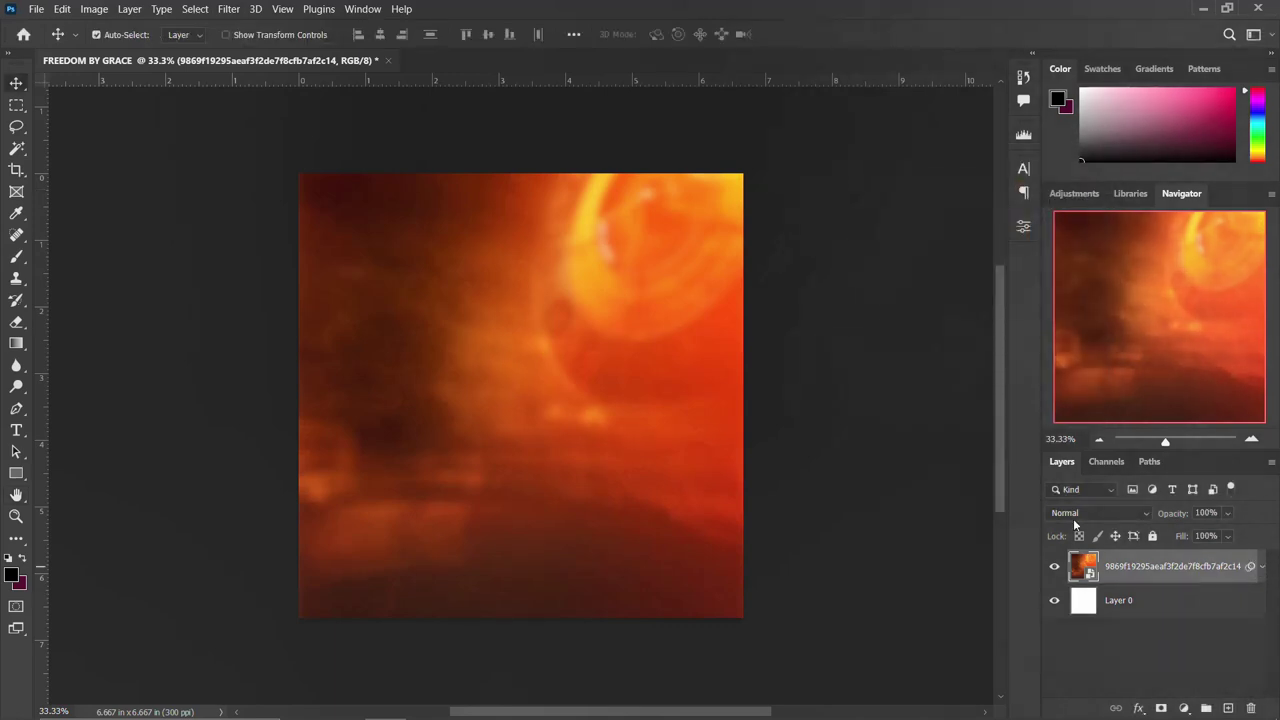
Place the glowing crowd photo into the flyer, stretched to fill the canvas width.
left_click(343, 703)
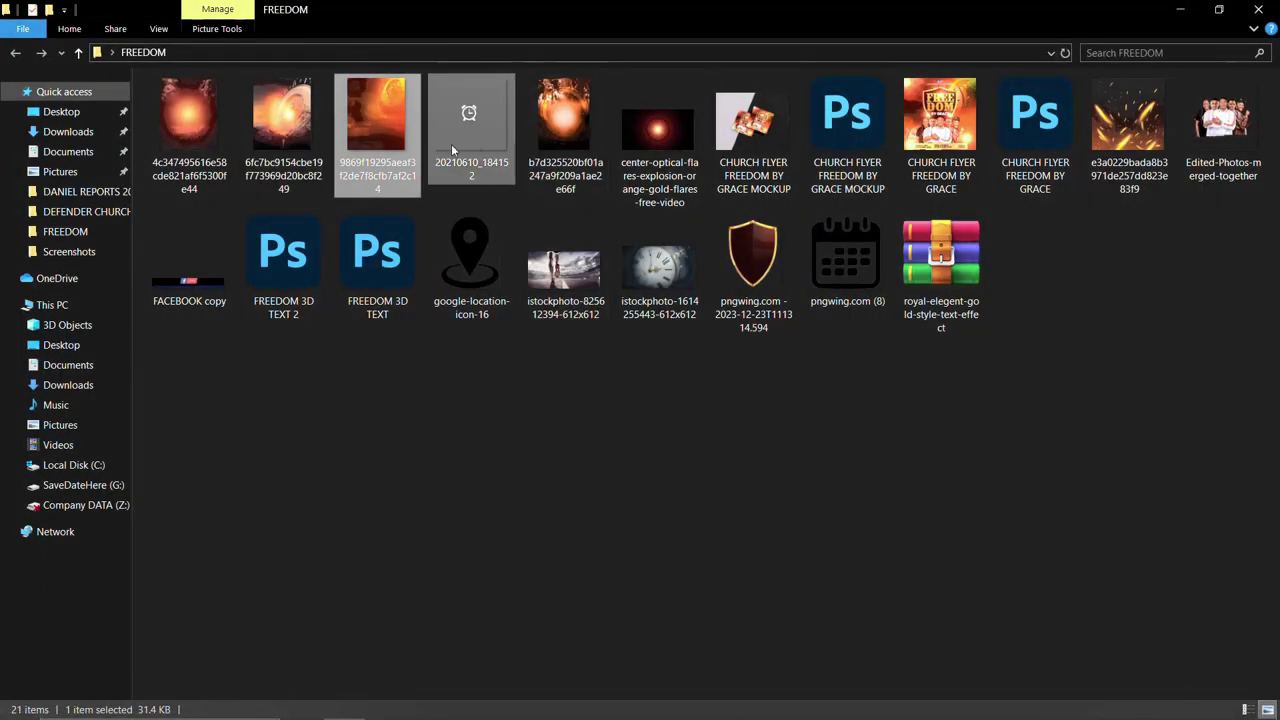
left_click(561, 111)
left_click_drag(549, 204, 545, 464)
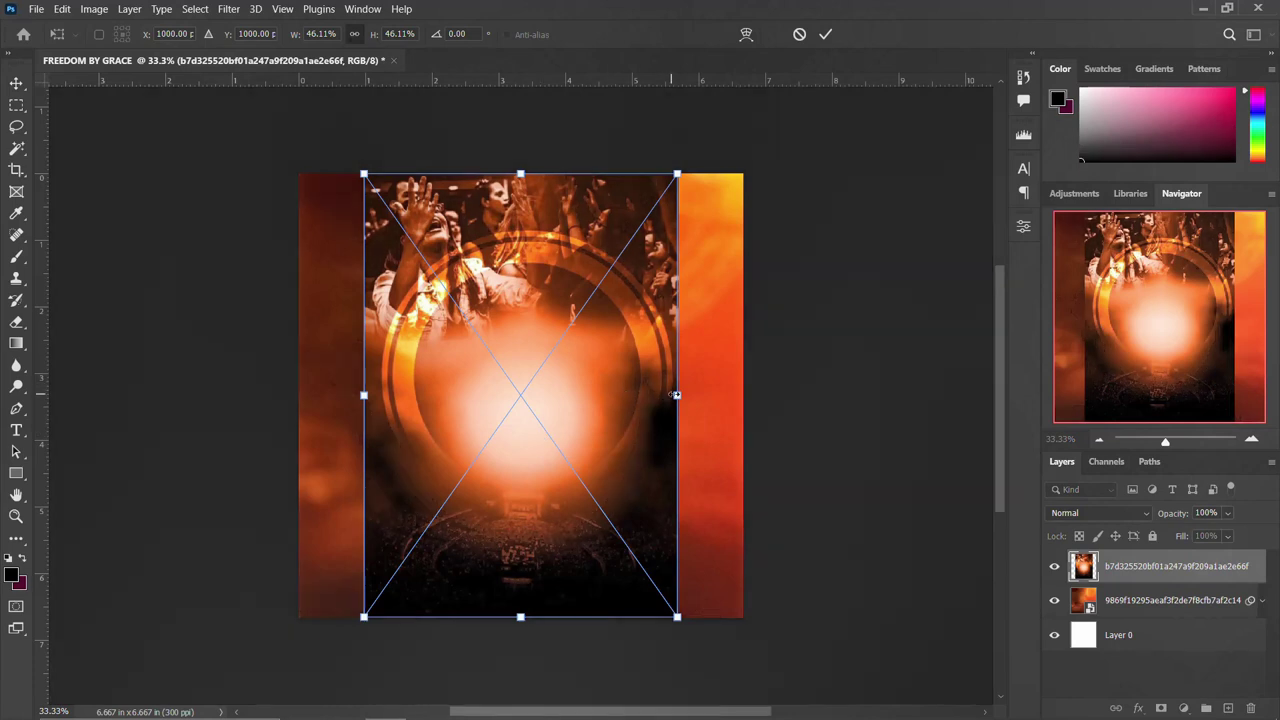
left_click_drag(697, 395, 744, 403)
key("Return")
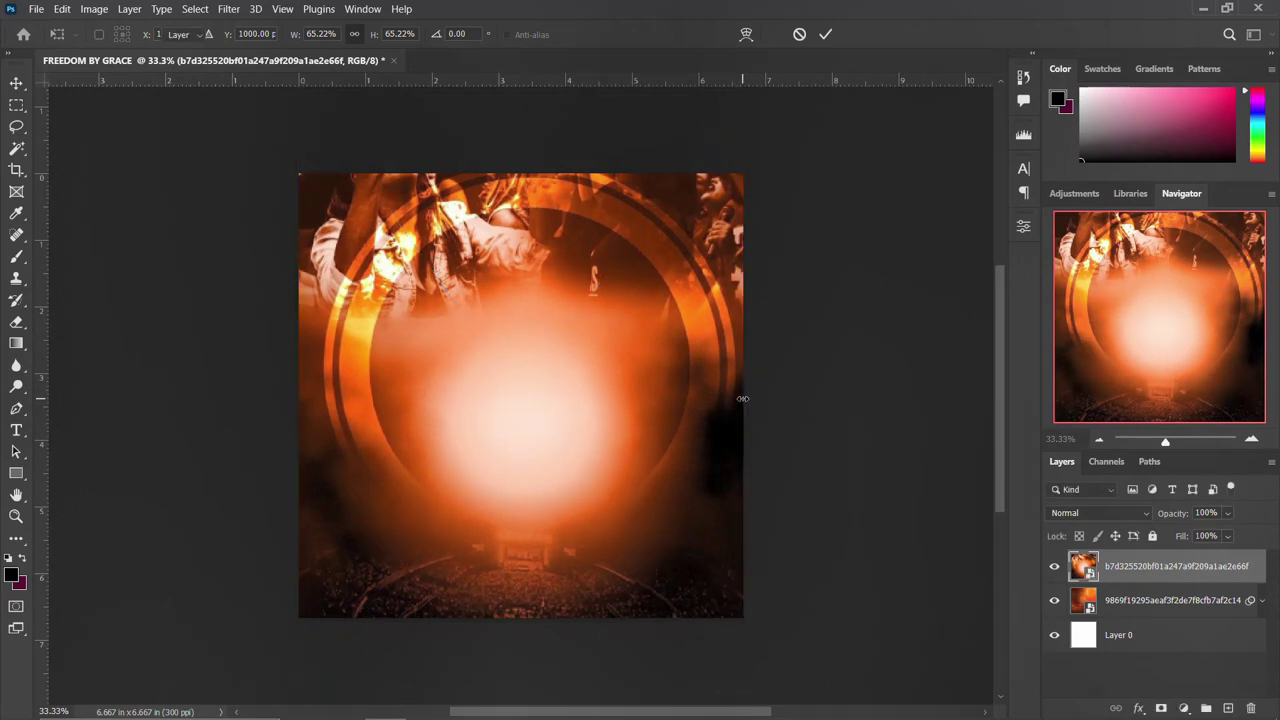
Set the crowd photo layer's blend mode to Soft Light.
left_click(1103, 509)
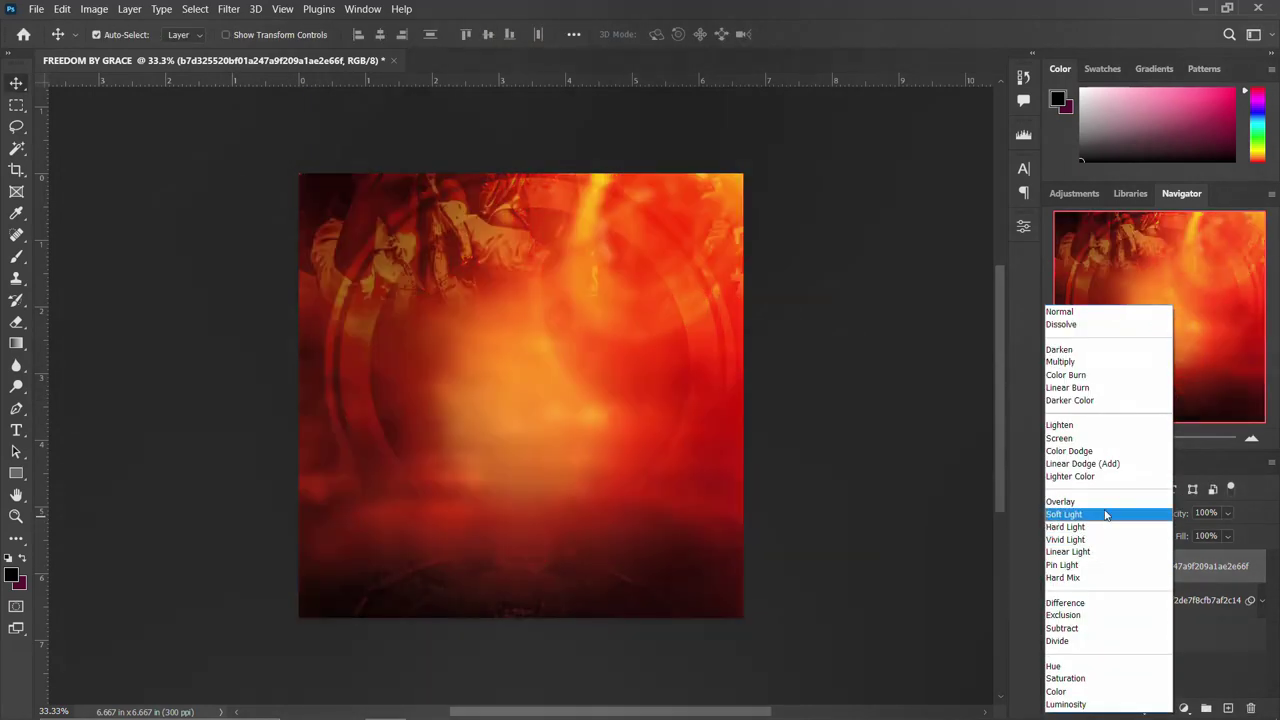
left_click(1105, 514)
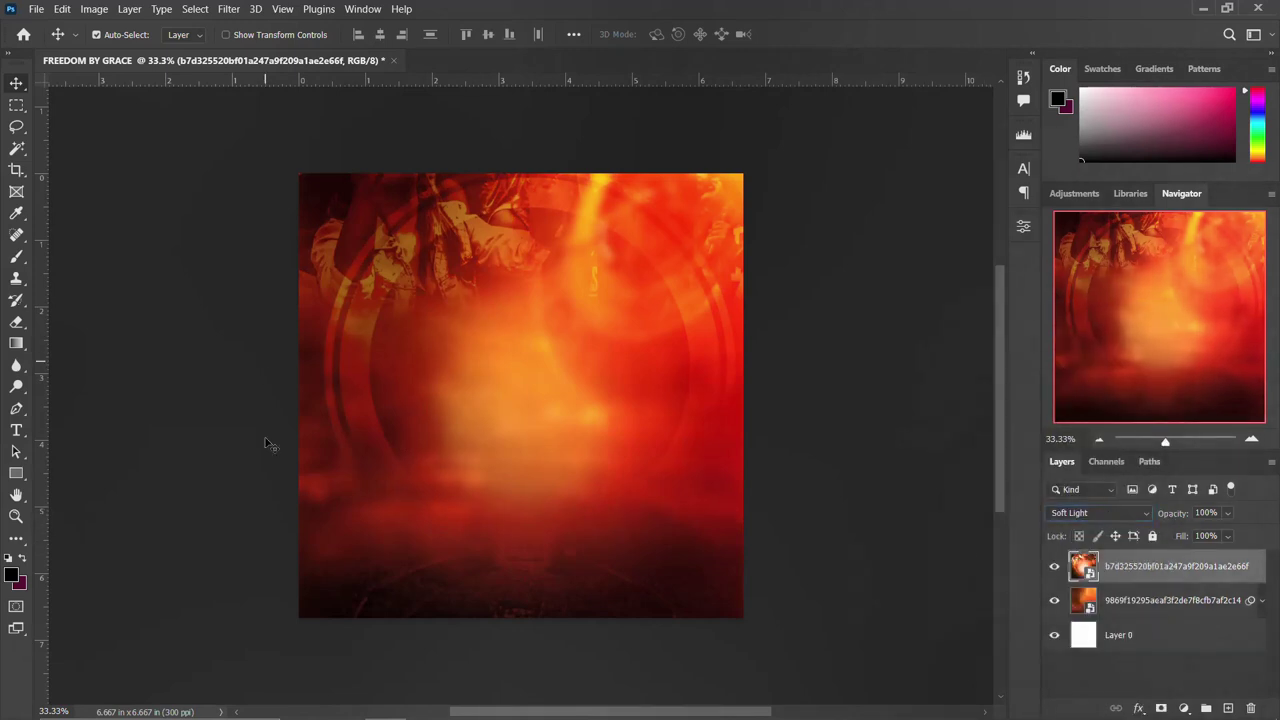
mouse_move(327, 712)
key("XF86MonBrightnessUp")
key("XF86MonBrightnessUp")
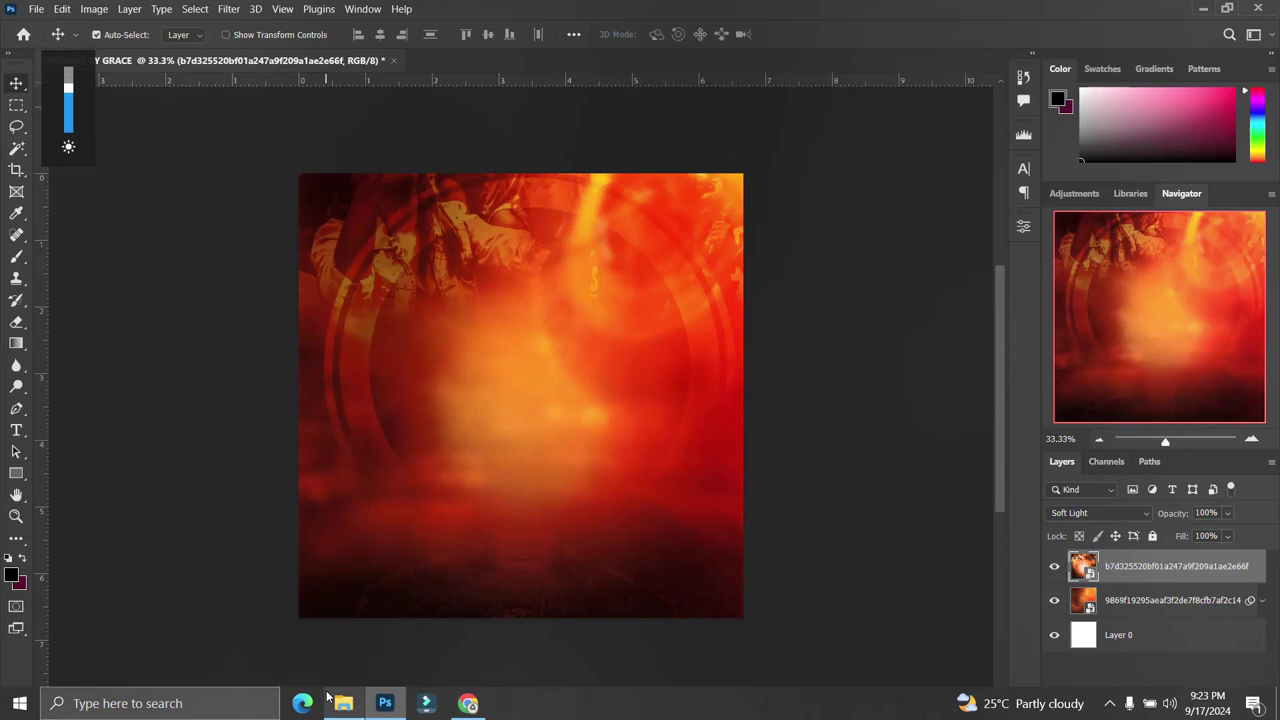
Place a second glowing crowd photo and enlarge it across the canvas width.
left_click(365, 635)
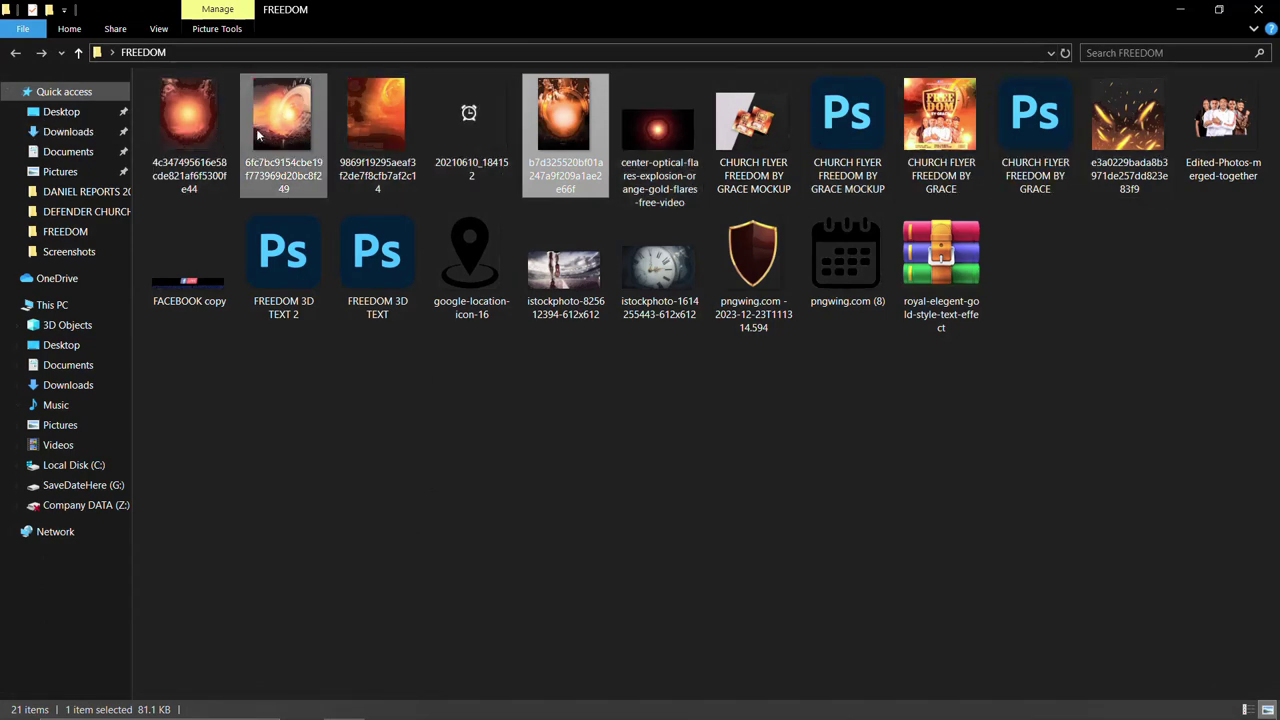
left_click(187, 116)
left_click_drag(187, 114, 526, 457)
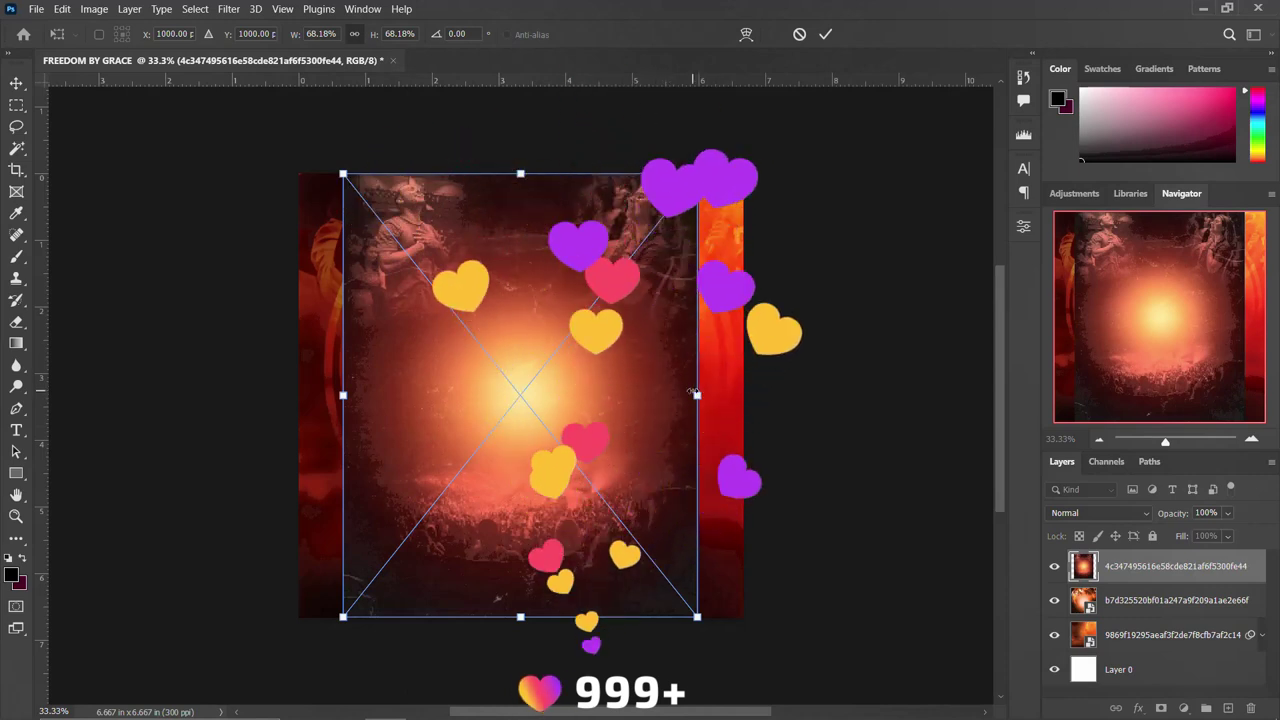
left_click_drag(696, 394, 757, 400)
key("Return")
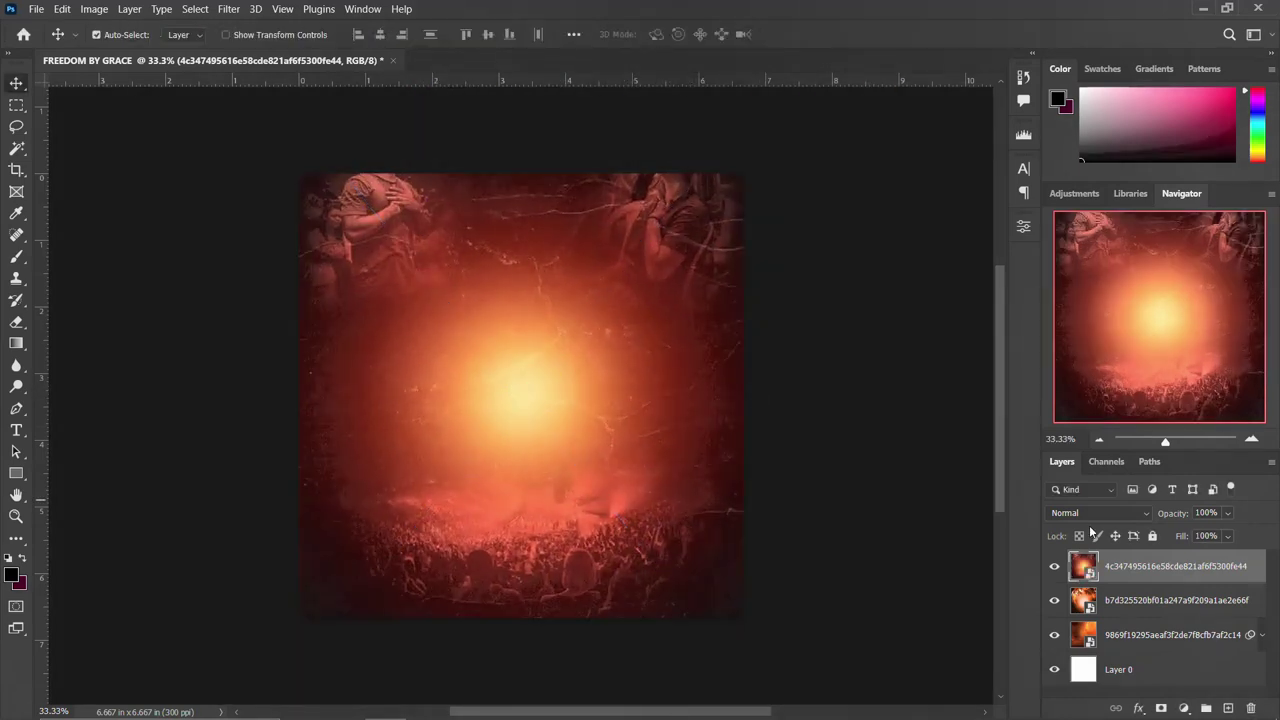
Try blend modes on the new crowd layer, reset it to Normal, then delete it.
left_click(1098, 513)
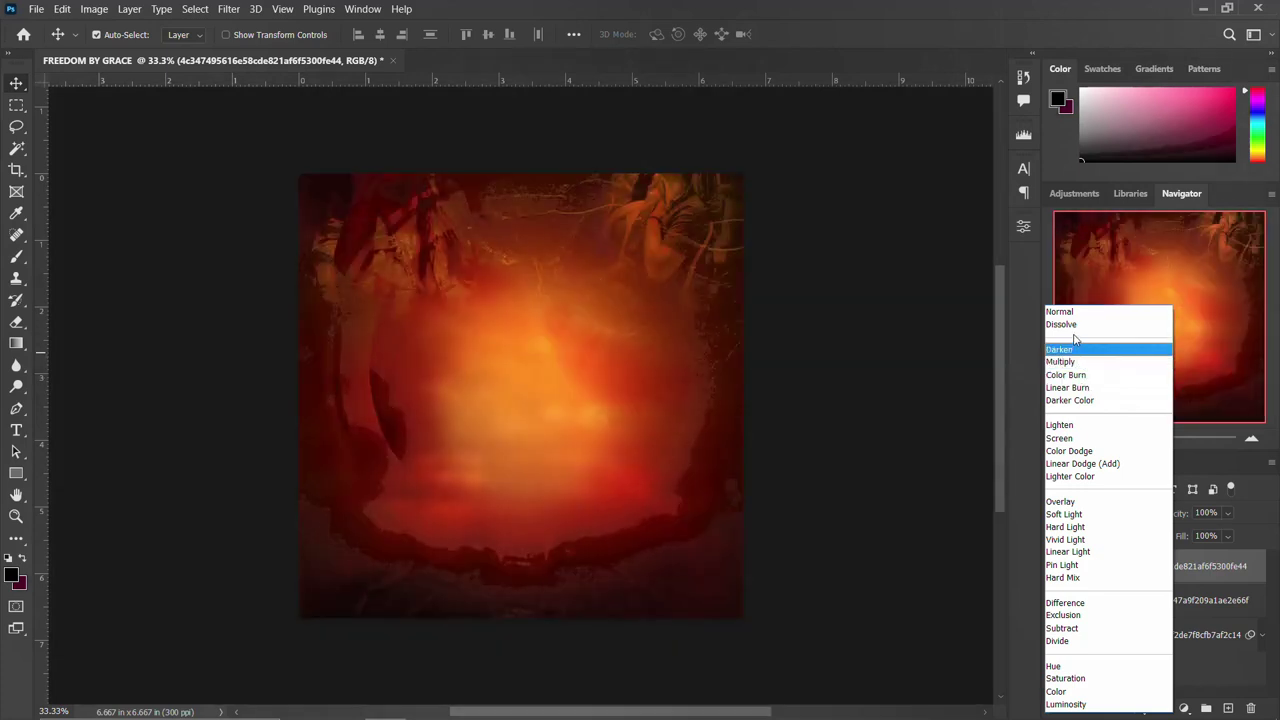
left_click(1071, 313)
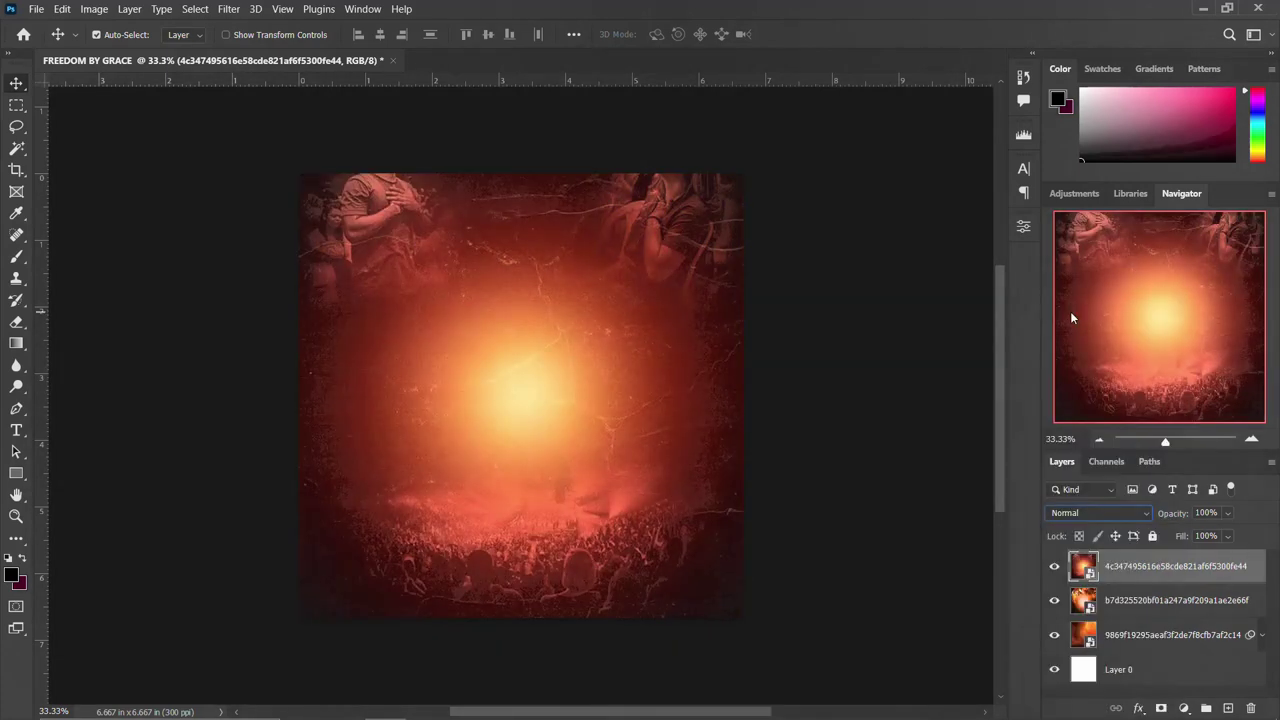
key("Delete")
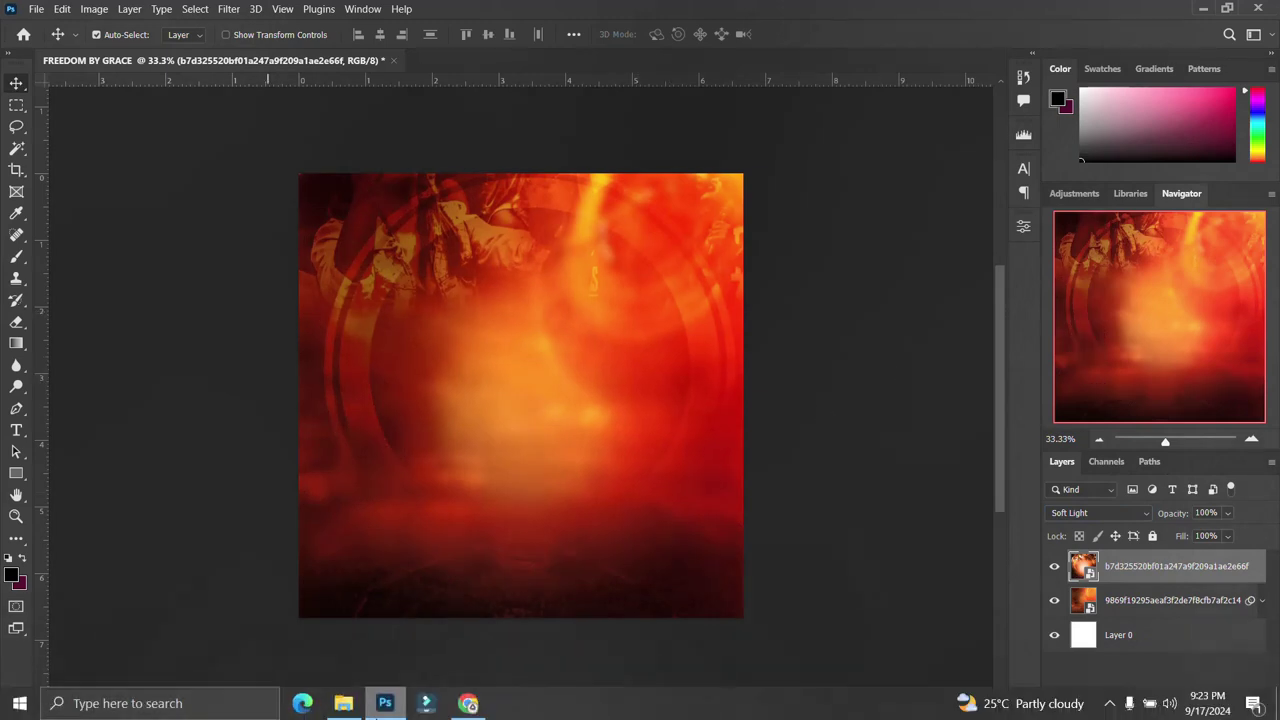
Select the top texture layer and bring the stadium runner photo into the flyer.
left_click(1172, 641, "shift")
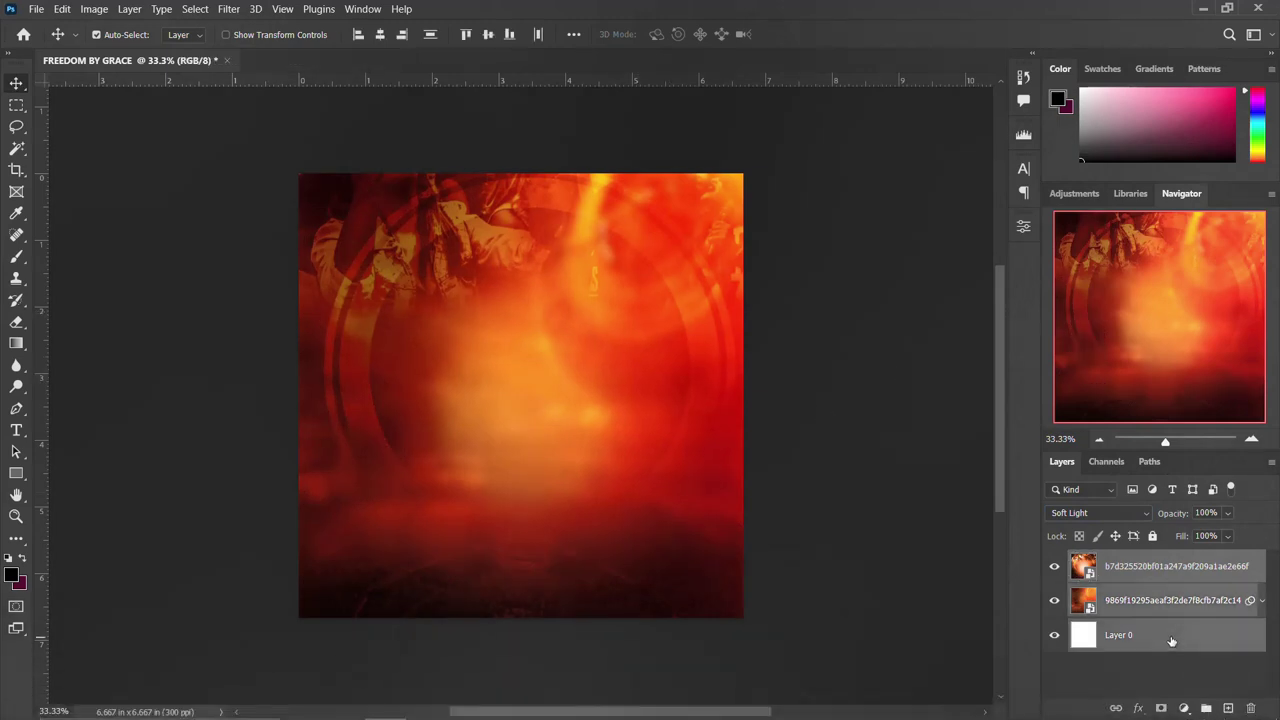
left_click(1147, 568)
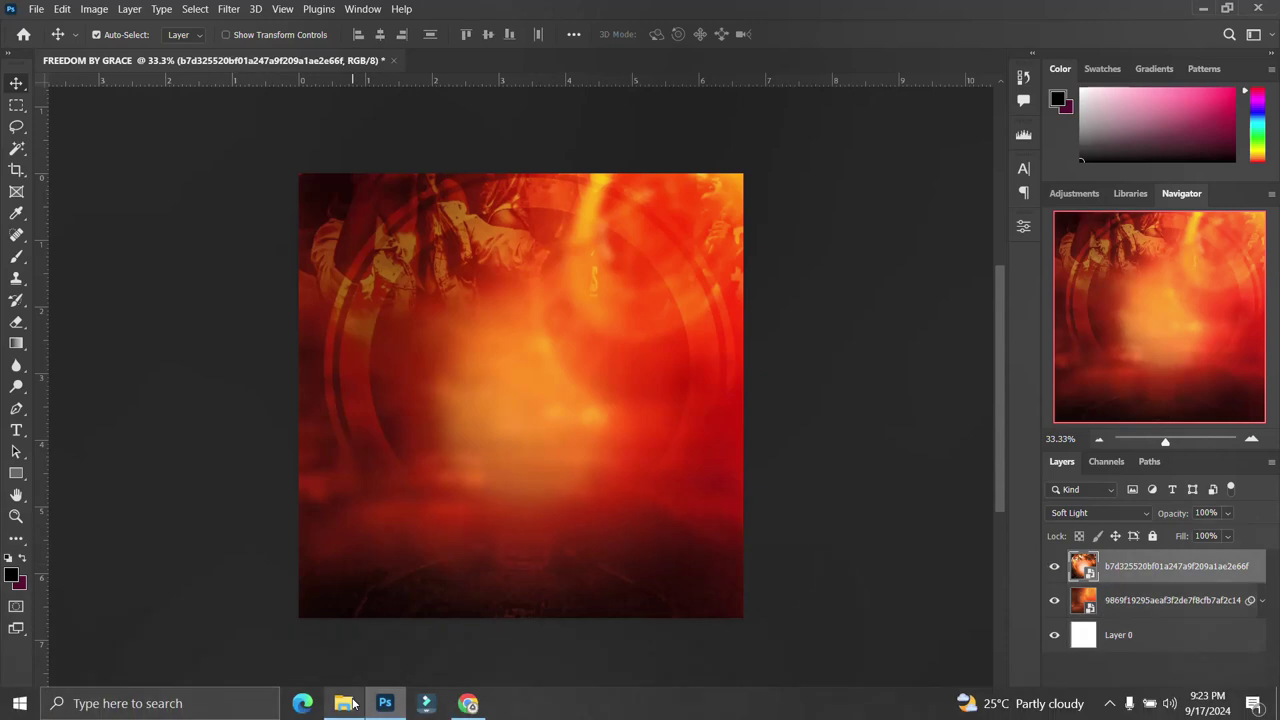
left_click(343, 703)
left_click_drag(592, 287, 530, 363)
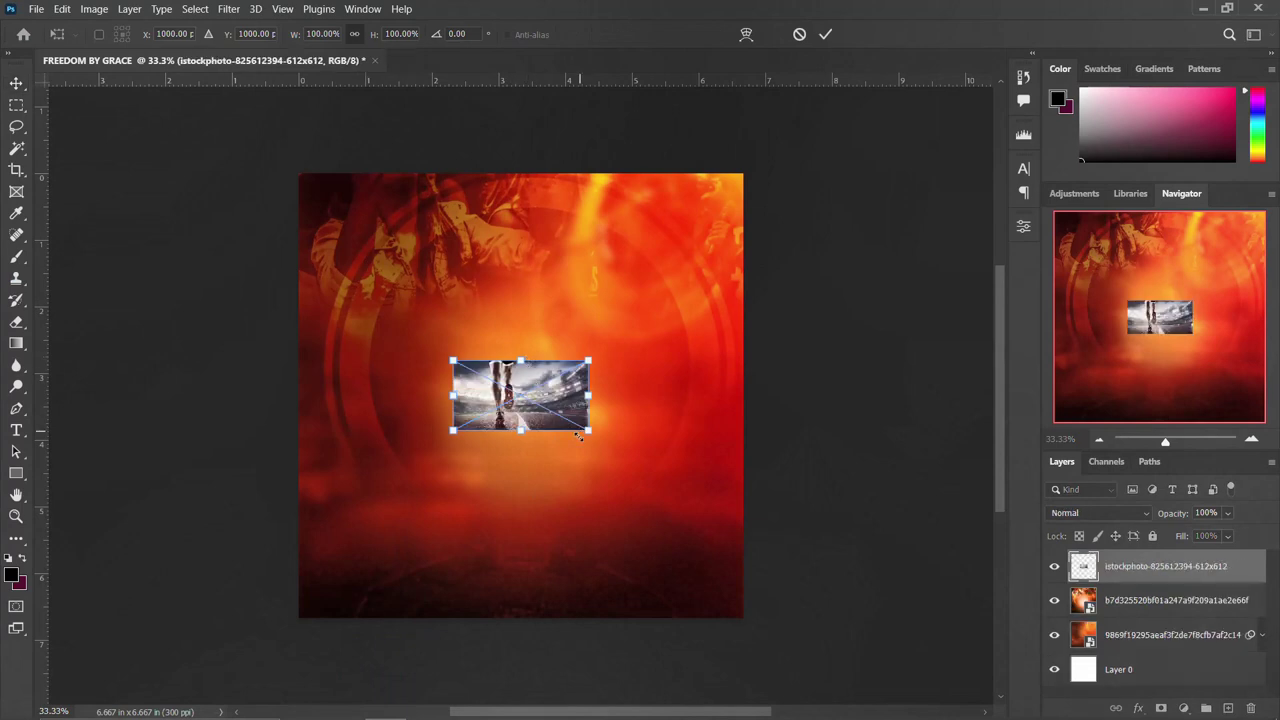
Scale and position the stadium photo across the top of the canvas.
left_click_drag(595, 434, 750, 522)
left_click_drag(301, 283, 451, 360)
left_click_drag(560, 343, 531, 305)
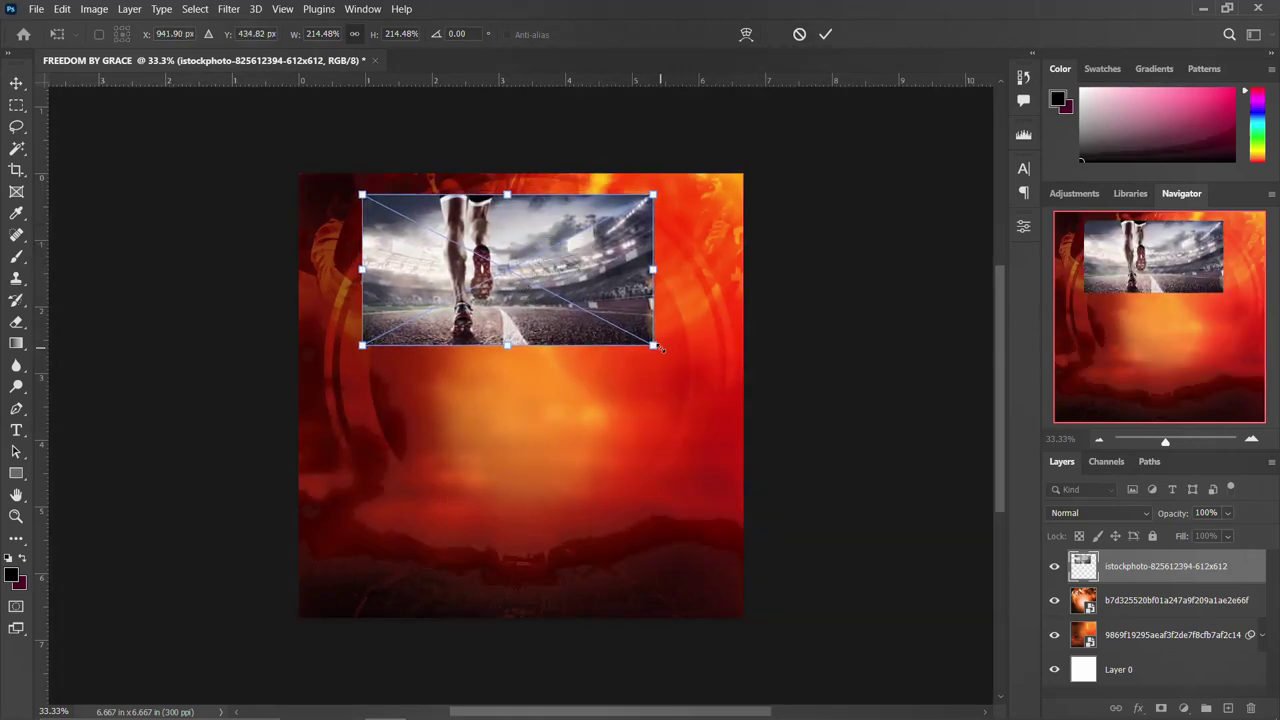
left_click_drag(674, 360, 700, 370)
left_click_drag(525, 267, 557, 298)
left_click_drag(724, 396, 766, 417)
left_click_drag(659, 331, 630, 314)
key("Return")
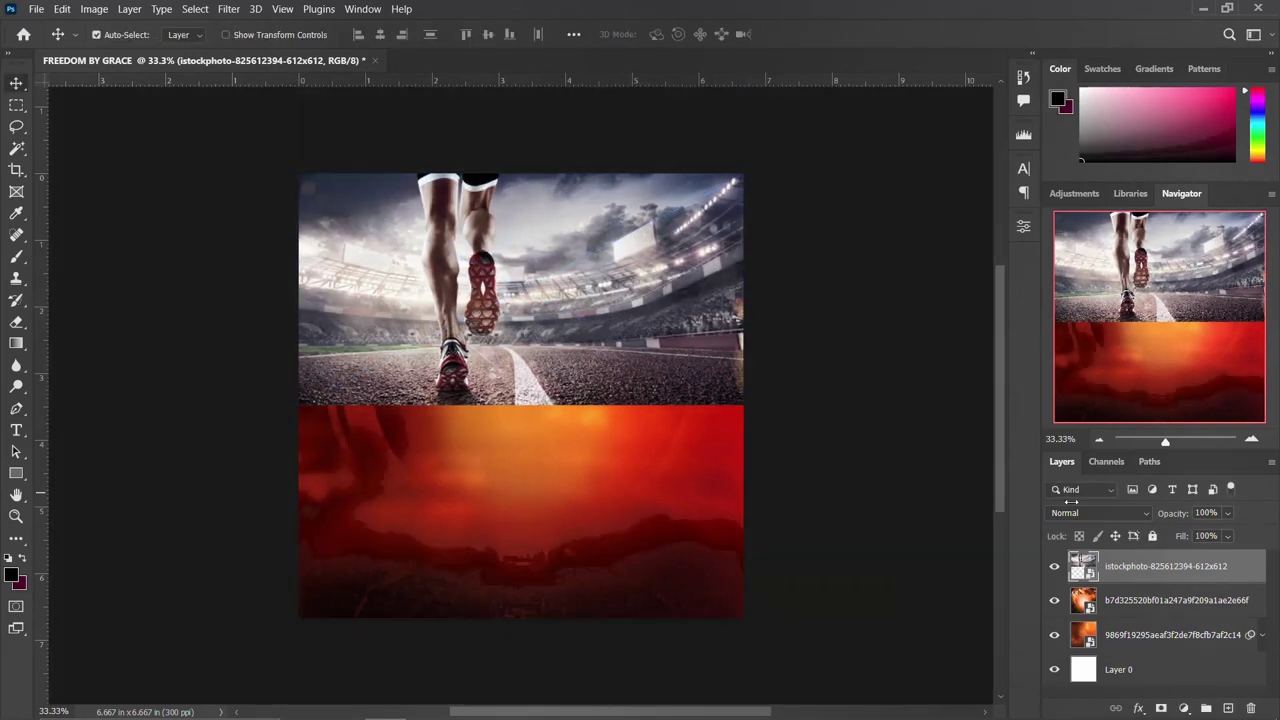
Blend the stadium photo in Overlay and mask away its lower seam with a black brush.
left_click(1081, 513)
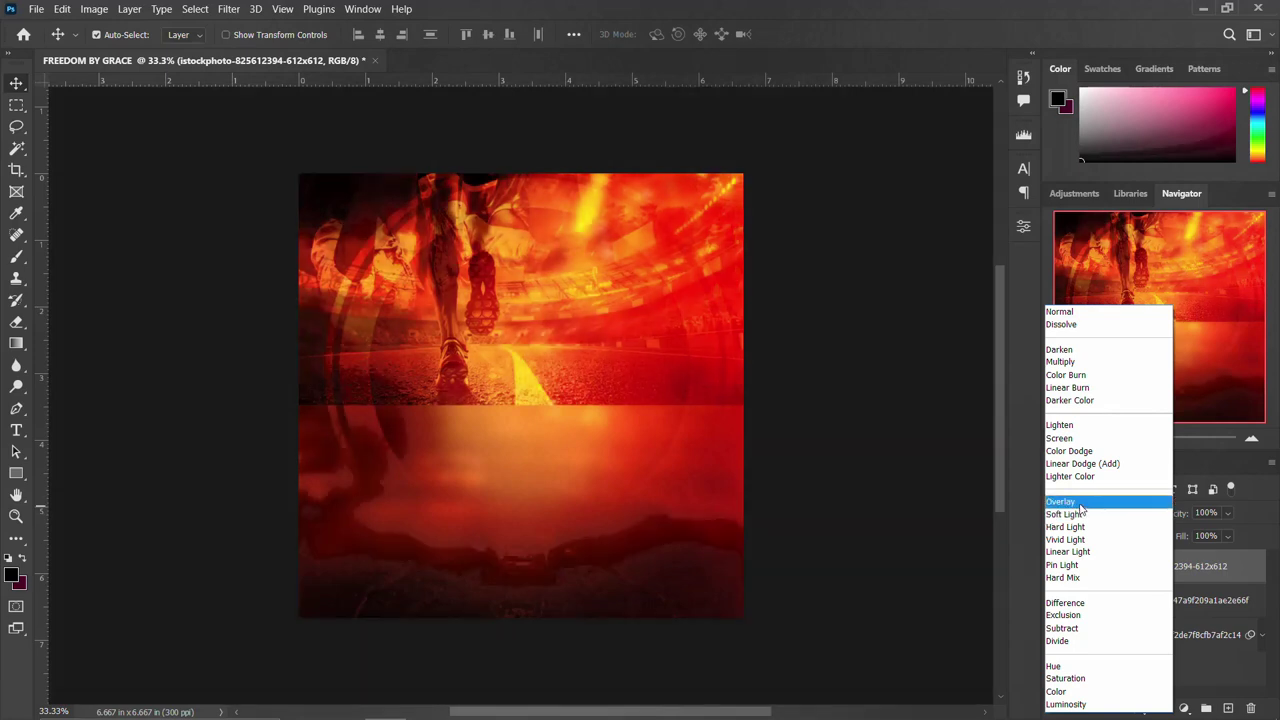
left_click(1081, 502)
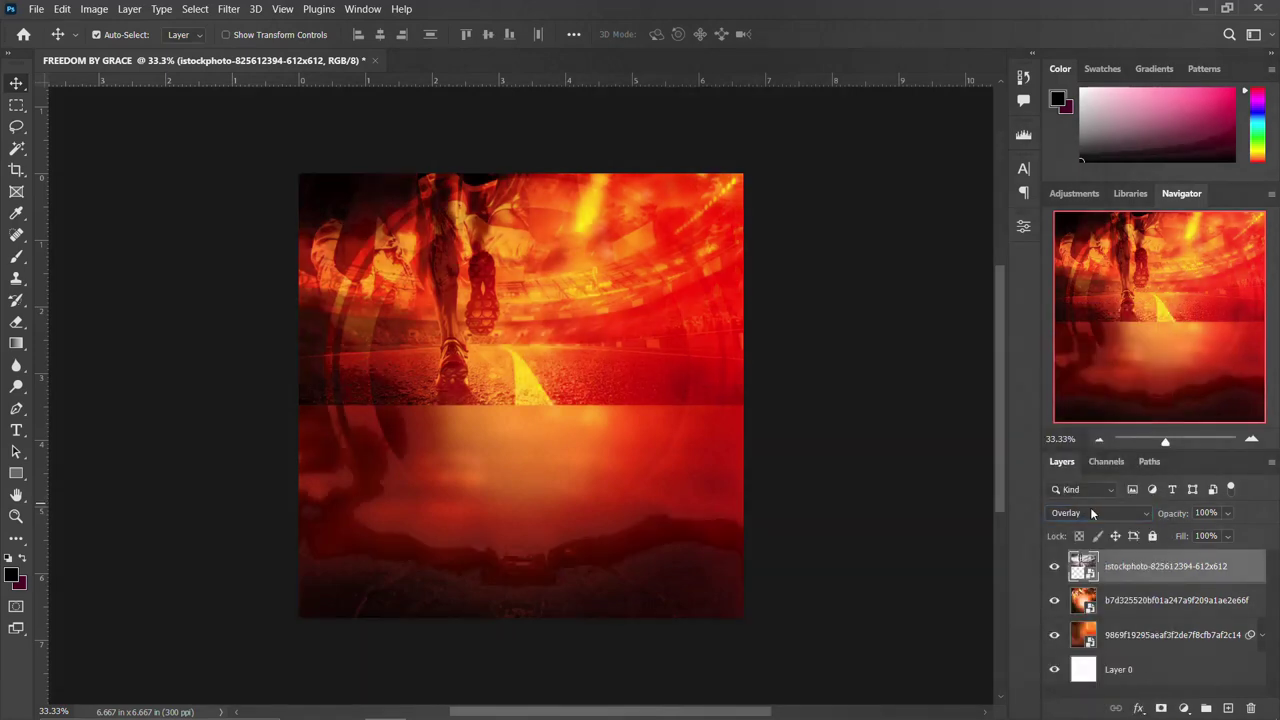
left_click(1161, 708)
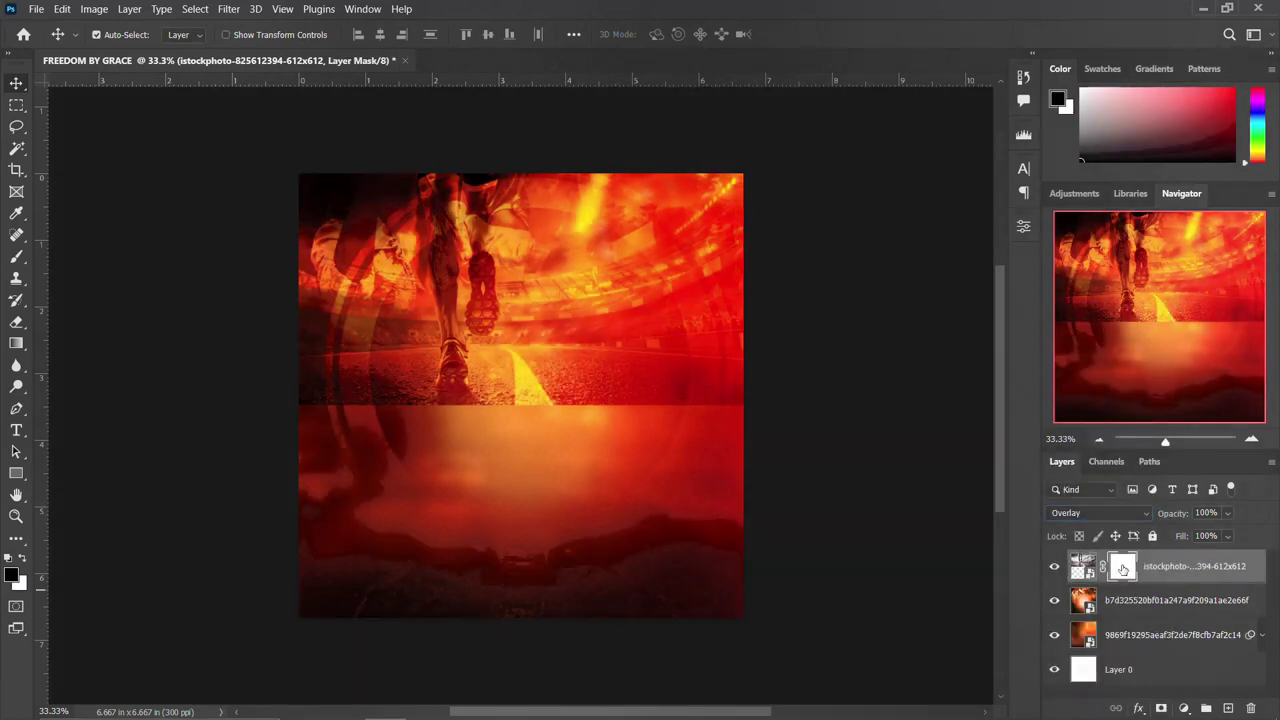
key("b")
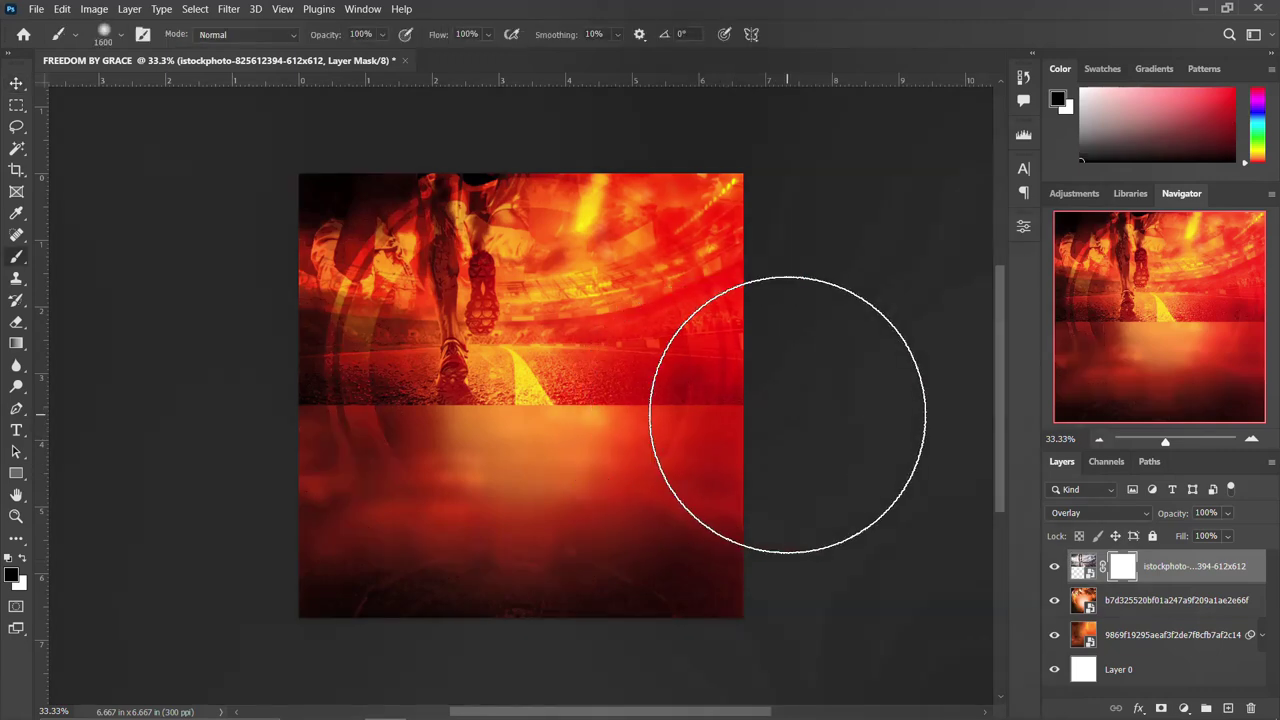
key("bracketleft")
key("bracketleft")
key("bracketleft")
key("bracketleft")
key("bracketleft")
left_click_drag(808, 406, 291, 405)
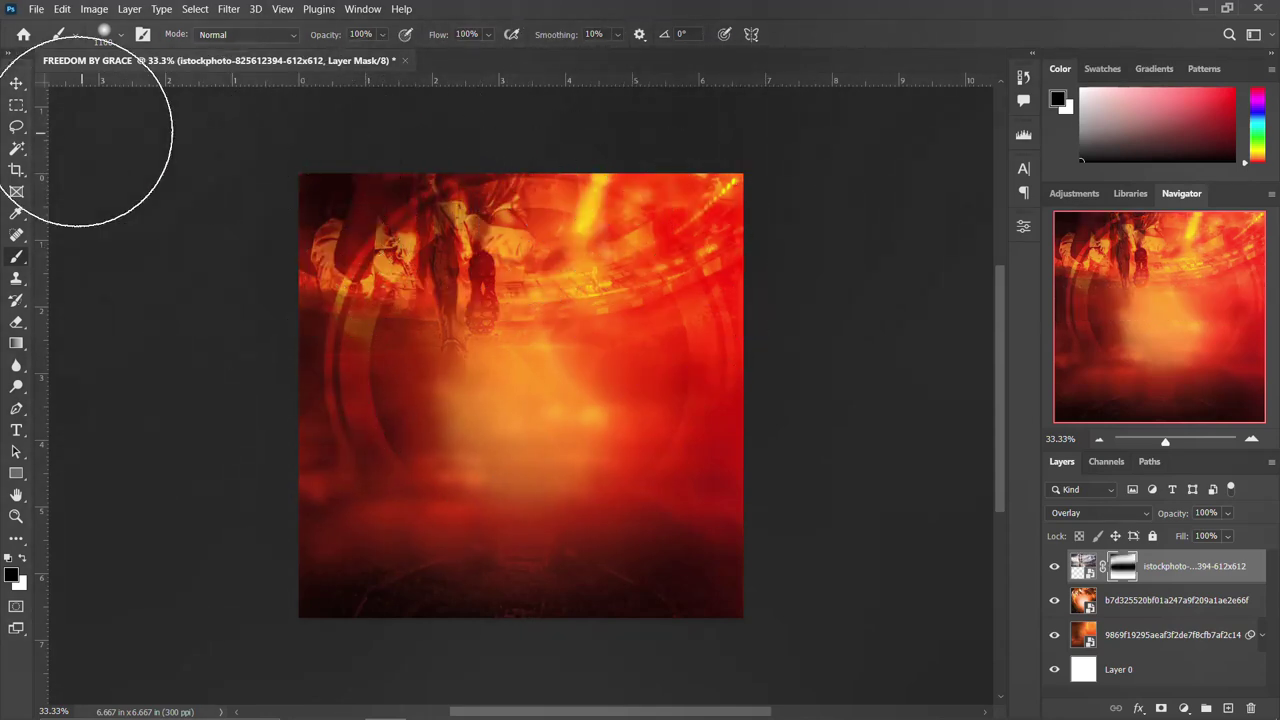
left_click(16, 83)
Place the pocket-watch photo and move it to the top right of the flyer.
mouse_move(385, 705)
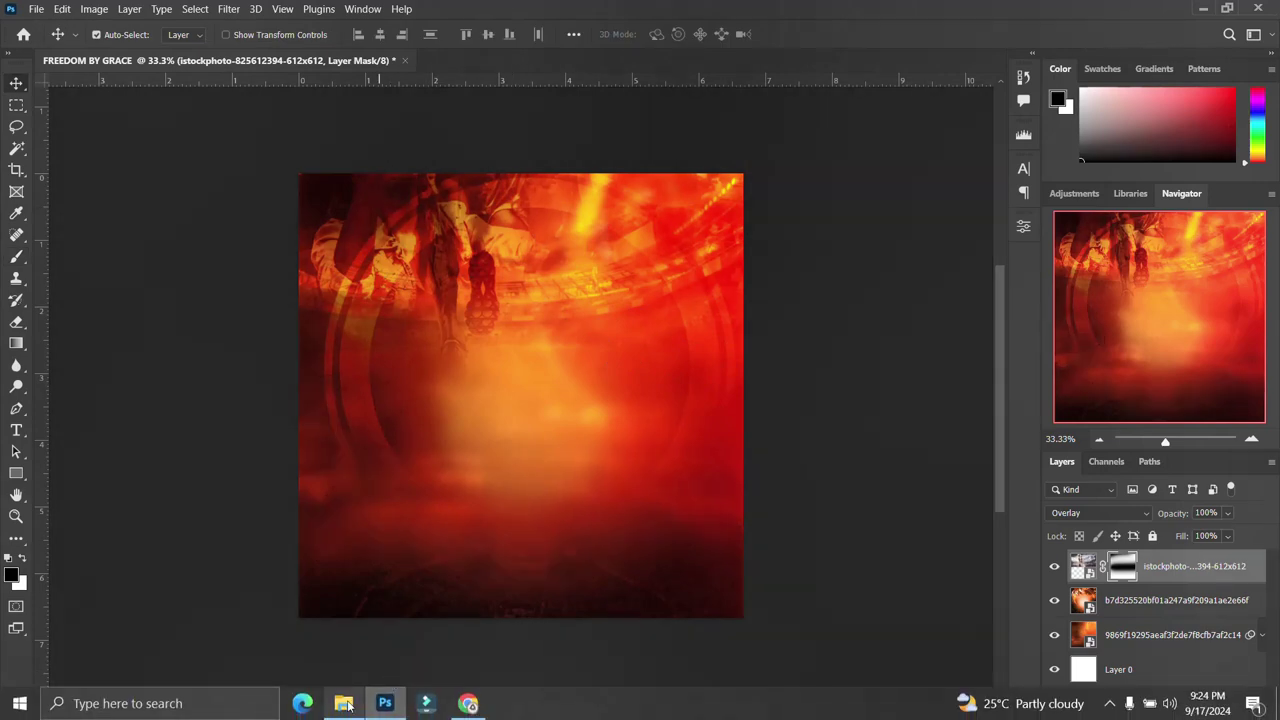
left_click(346, 705)
left_click_drag(650, 278, 683, 298)
left_click_drag(603, 382, 642, 252)
key("Return")
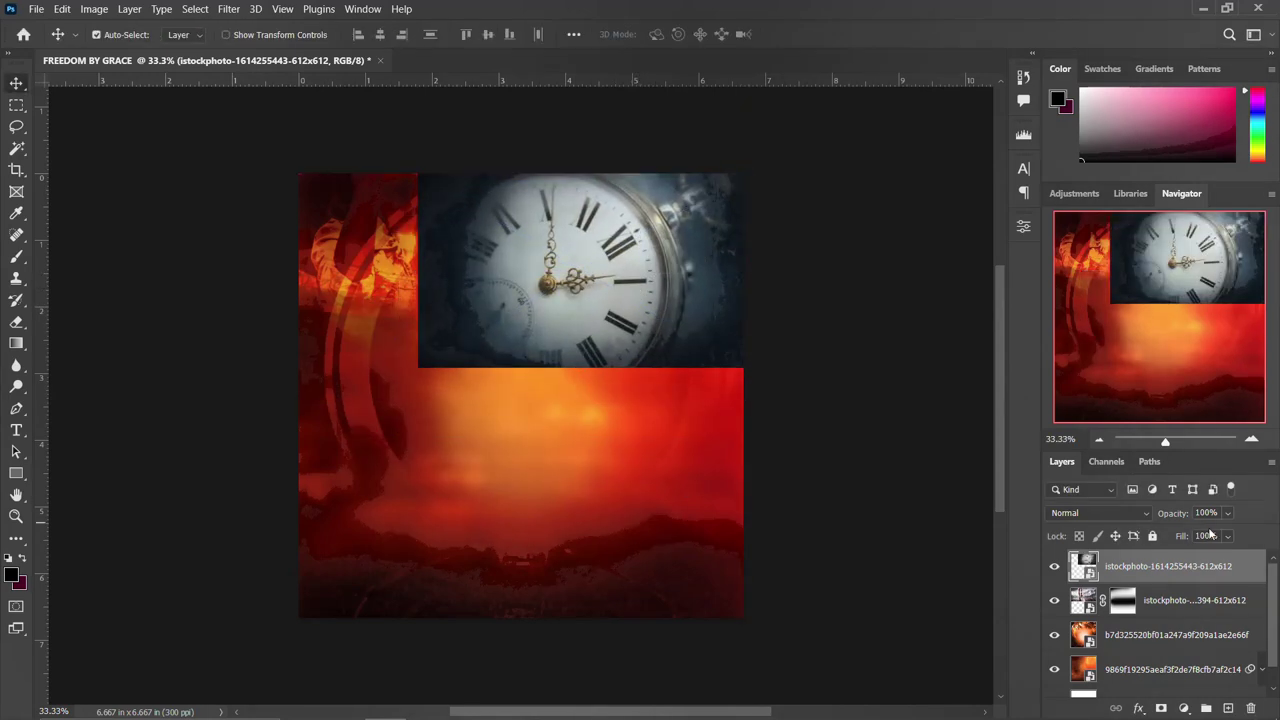
Blend the watch photo in Linear Light and paint out its hard bottom edge on a mask.
left_click(1100, 514)
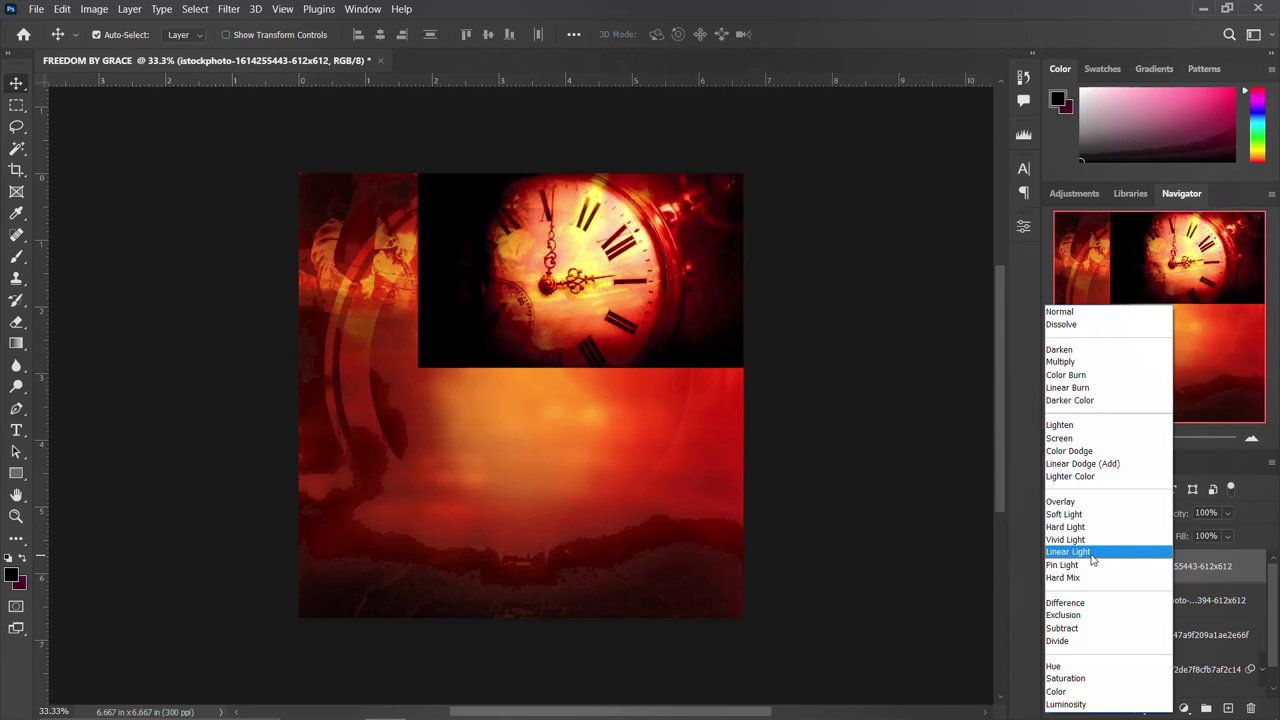
left_click(1068, 552)
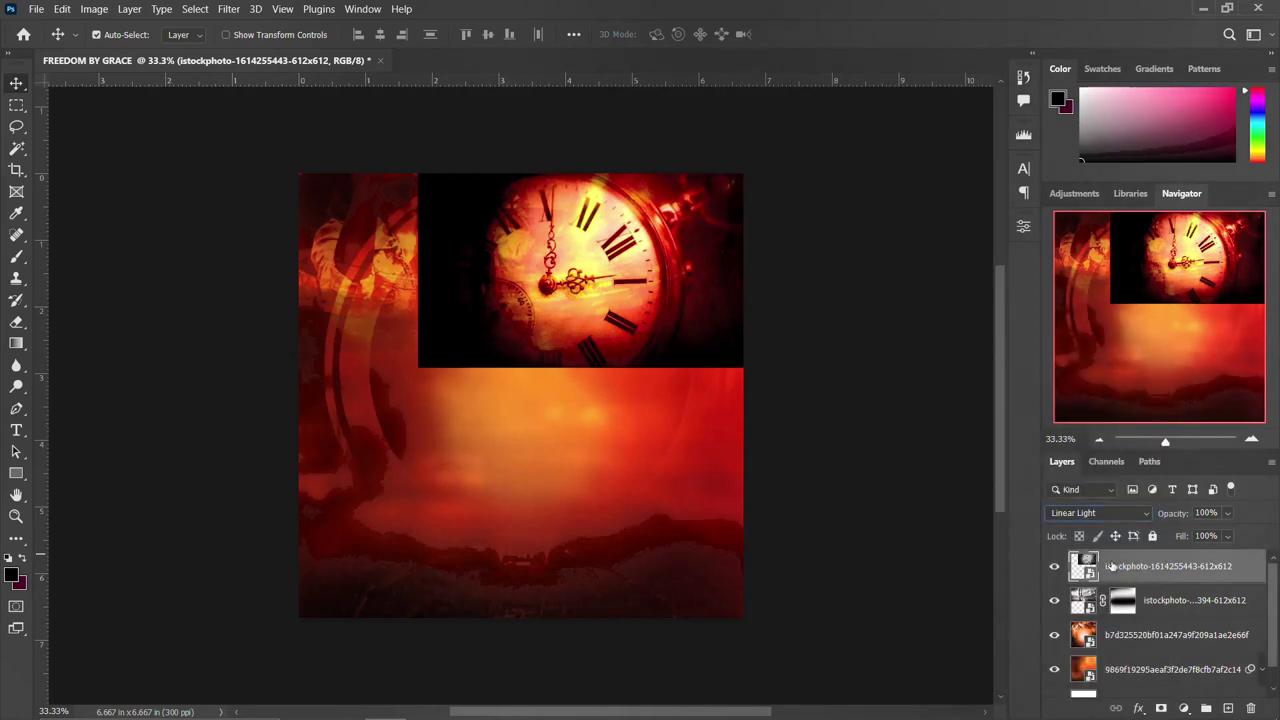
left_click(1160, 707)
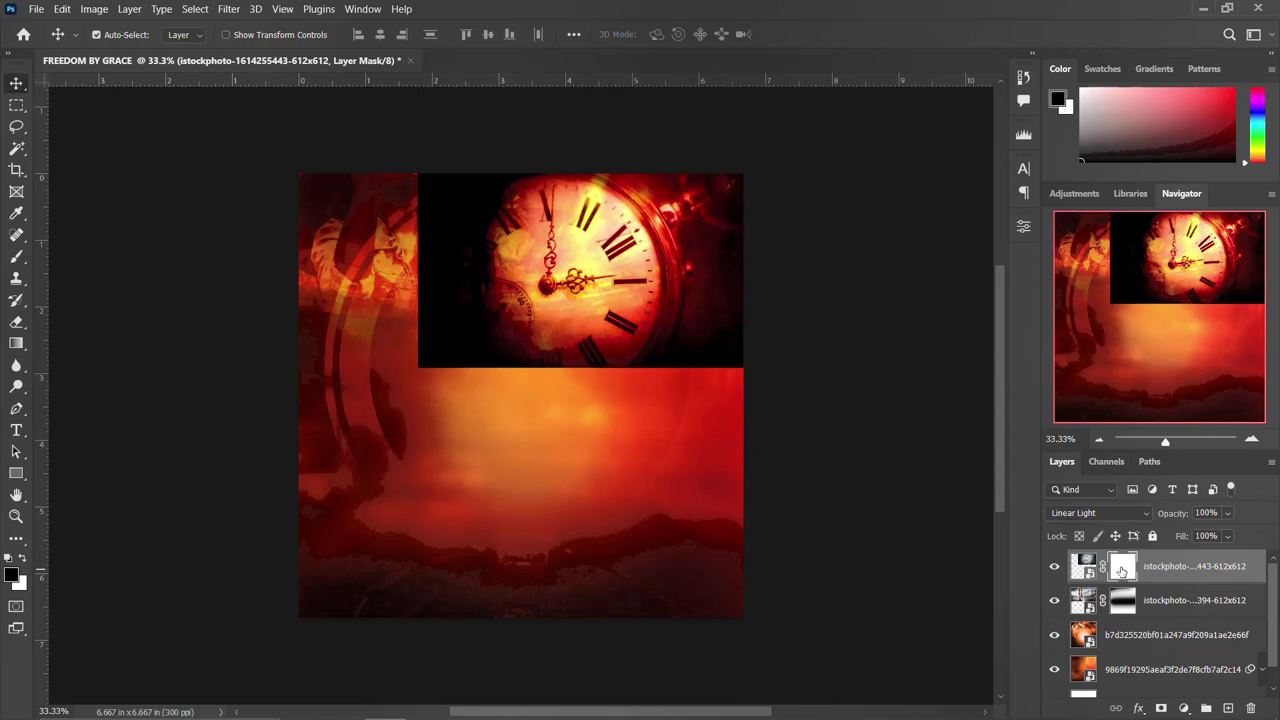
key("b")
mouse_move(766, 329)
left_mouse_down()
mouse_move(761, 393)
mouse_move(629, 410)
mouse_move(416, 403)
mouse_move(389, 333)
mouse_move(383, 183)
mouse_move(358, 260)
mouse_move(784, 325)
mouse_move(490, 358)
mouse_move(376, 289)
mouse_move(583, 314)
mouse_move(752, 373)
left_mouse_up()
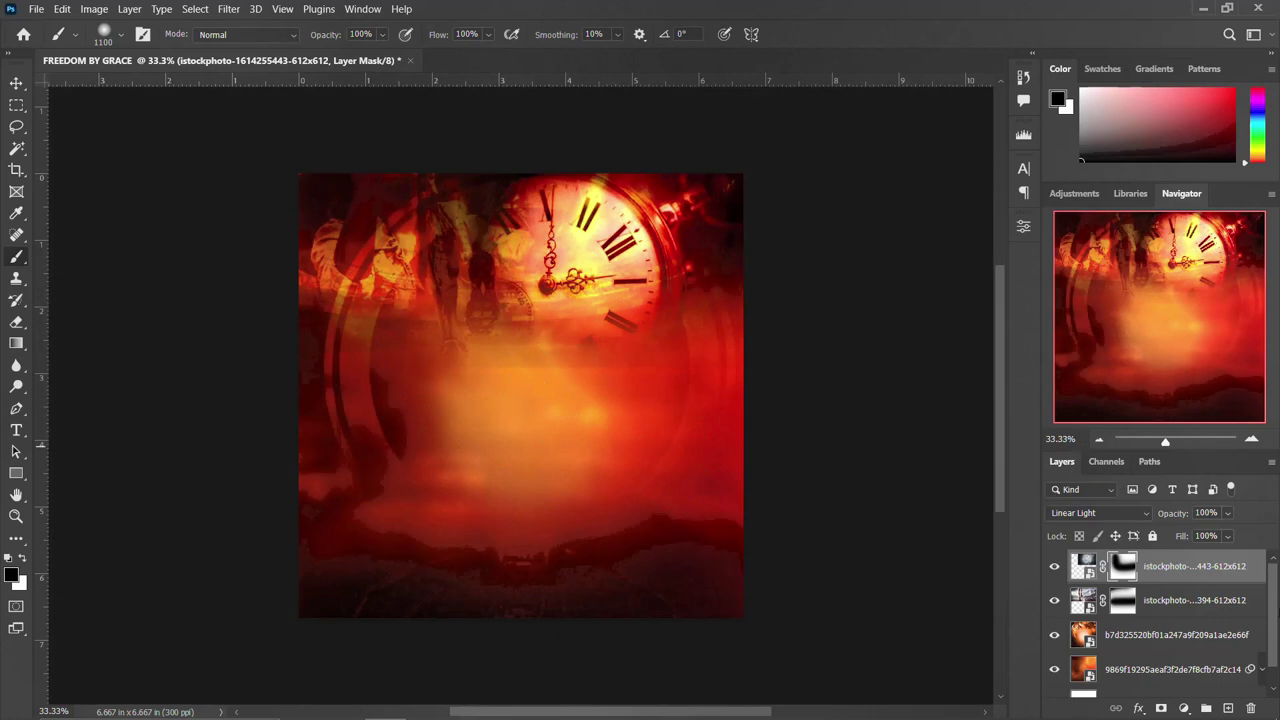
Change the clock layer's blend mode to Lighten.
left_click(14, 86)
left_click(1134, 511)
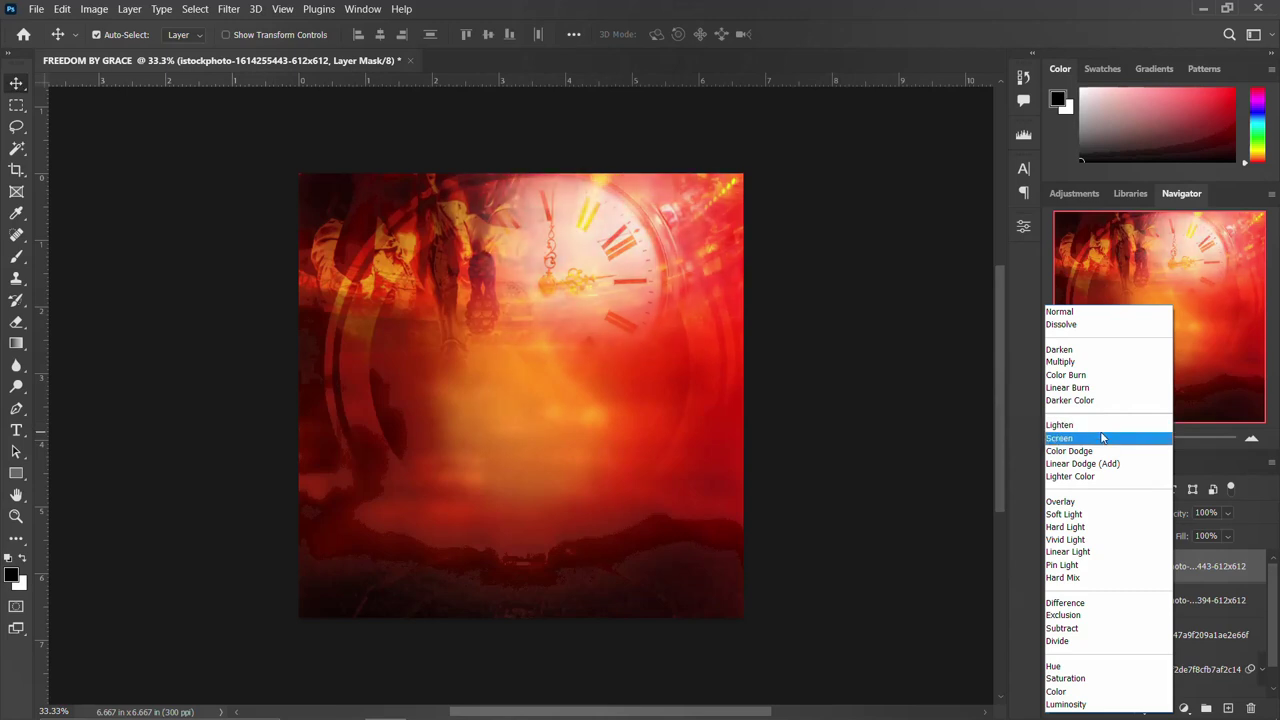
left_click(1105, 428)
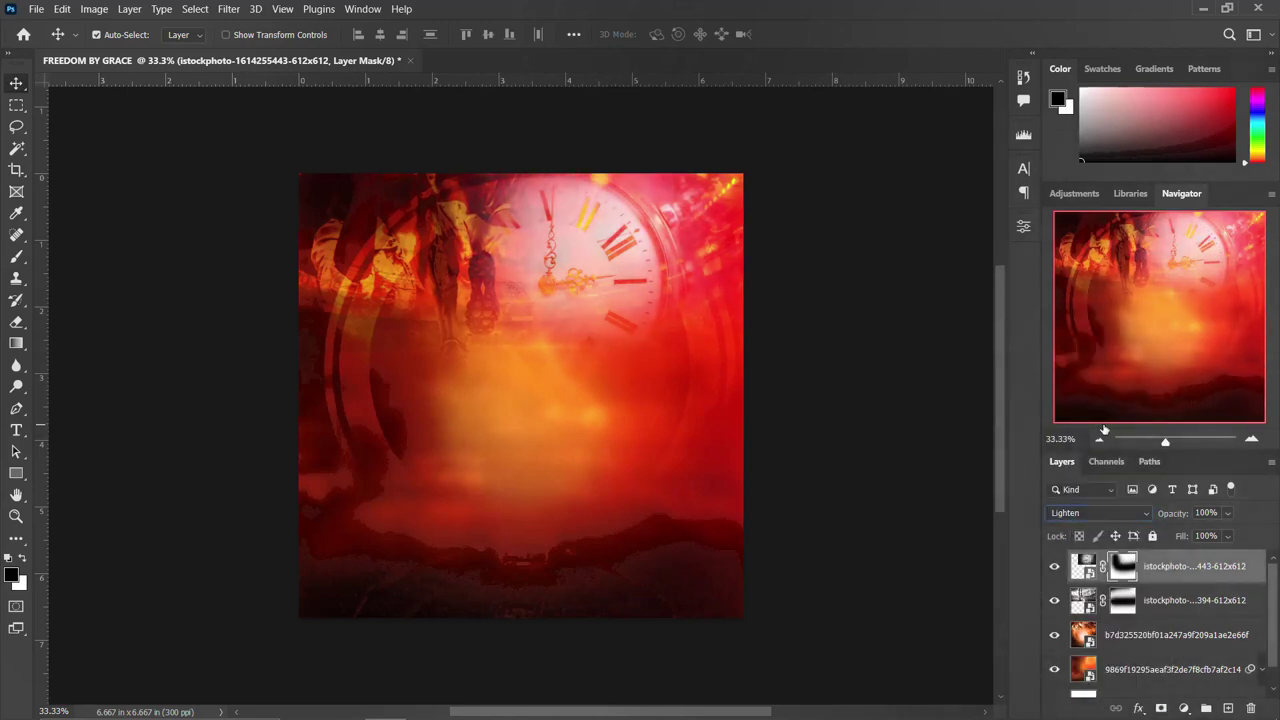
Enlarge the clock's mask to about 113%, then duplicate the clock layer.
key("ctrl+t")
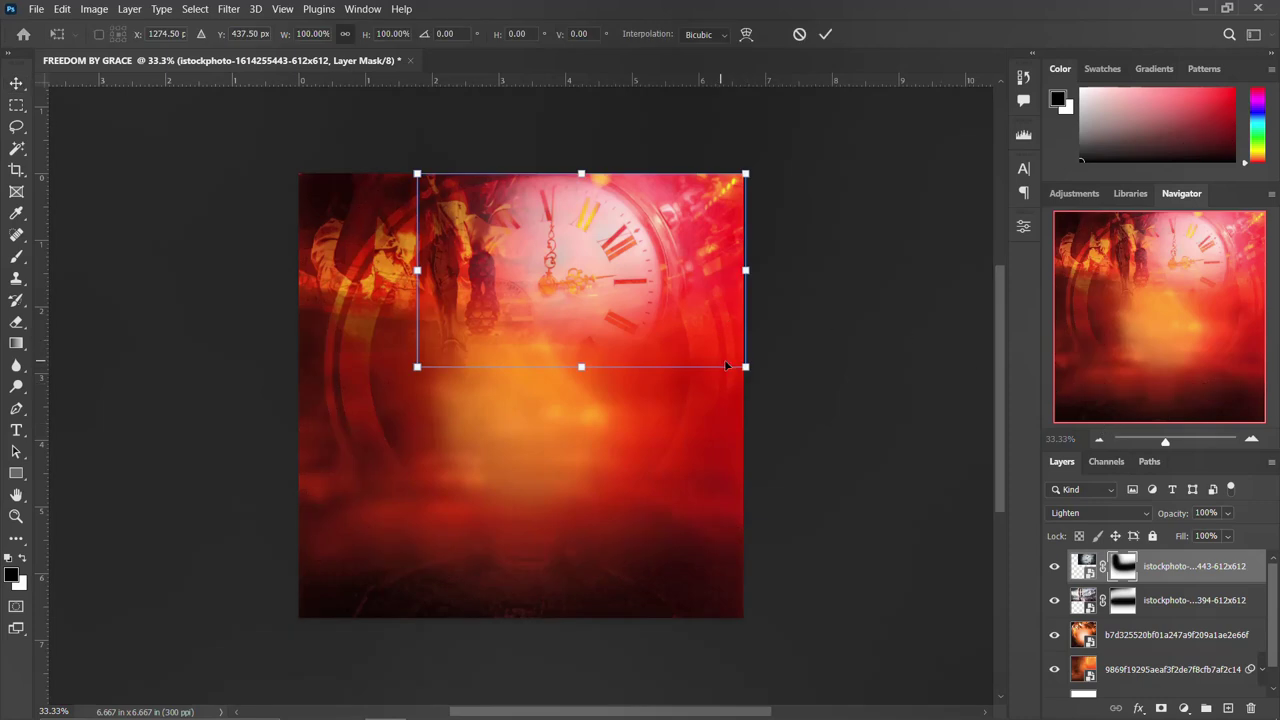
left_click_drag(740, 368, 766, 380)
left_click_drag(706, 323, 703, 337)
key("Return")
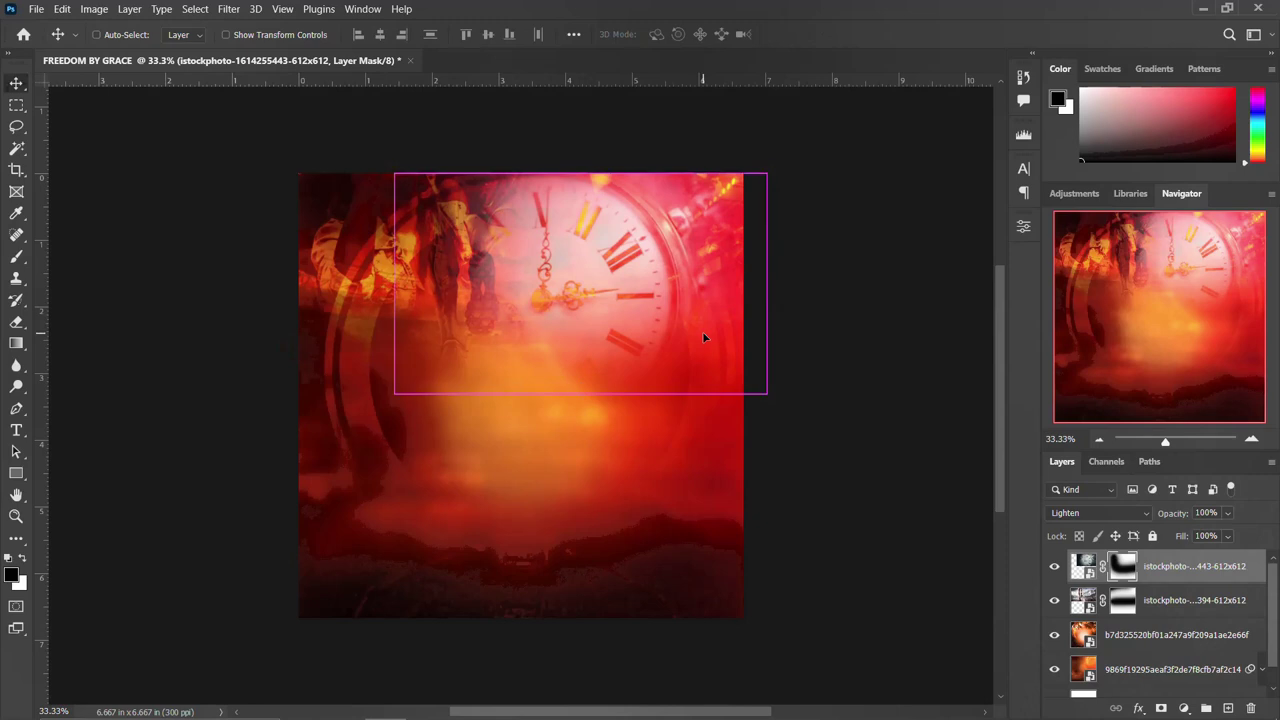
key("ctrl+j")
key("ctrl+t")
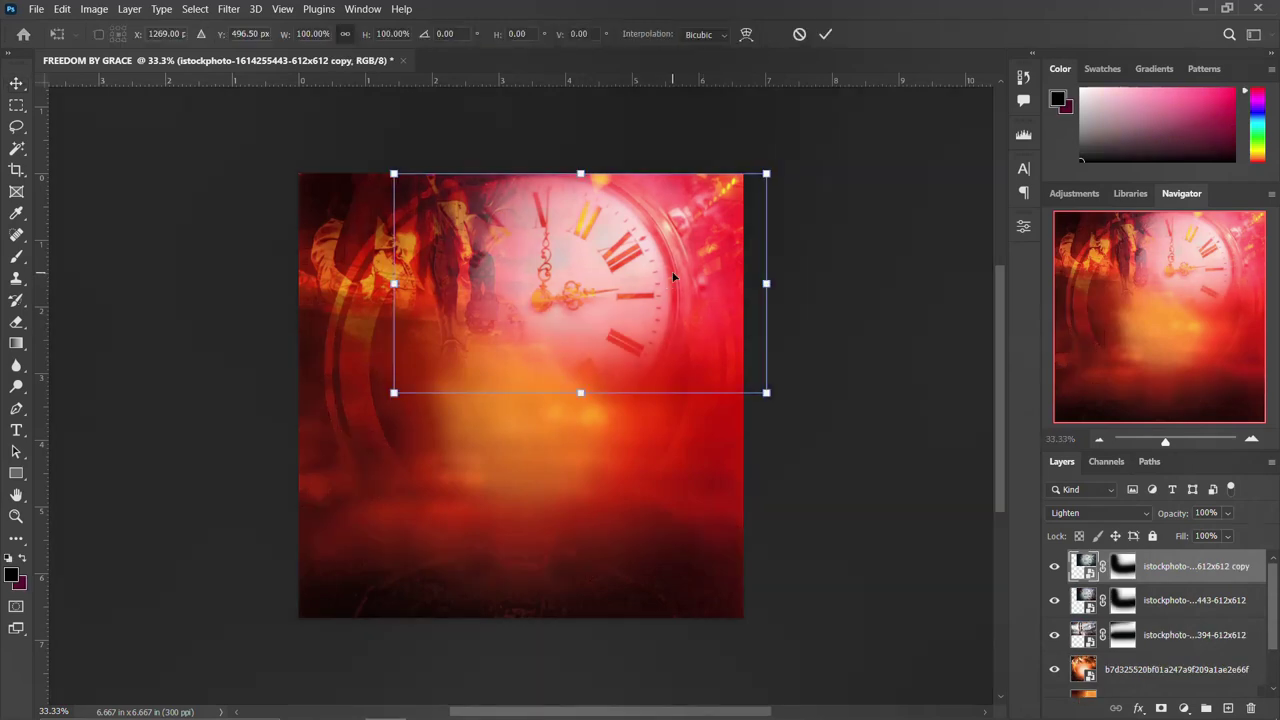
Flip the clock copy horizontally, shrink it to about 65% and move it to the lower left.
right_click(673, 275)
left_click(719, 599)
left_click_drag(575, 363, 402, 543)
left_click_drag(538, 440, 460, 514)
key("Return")
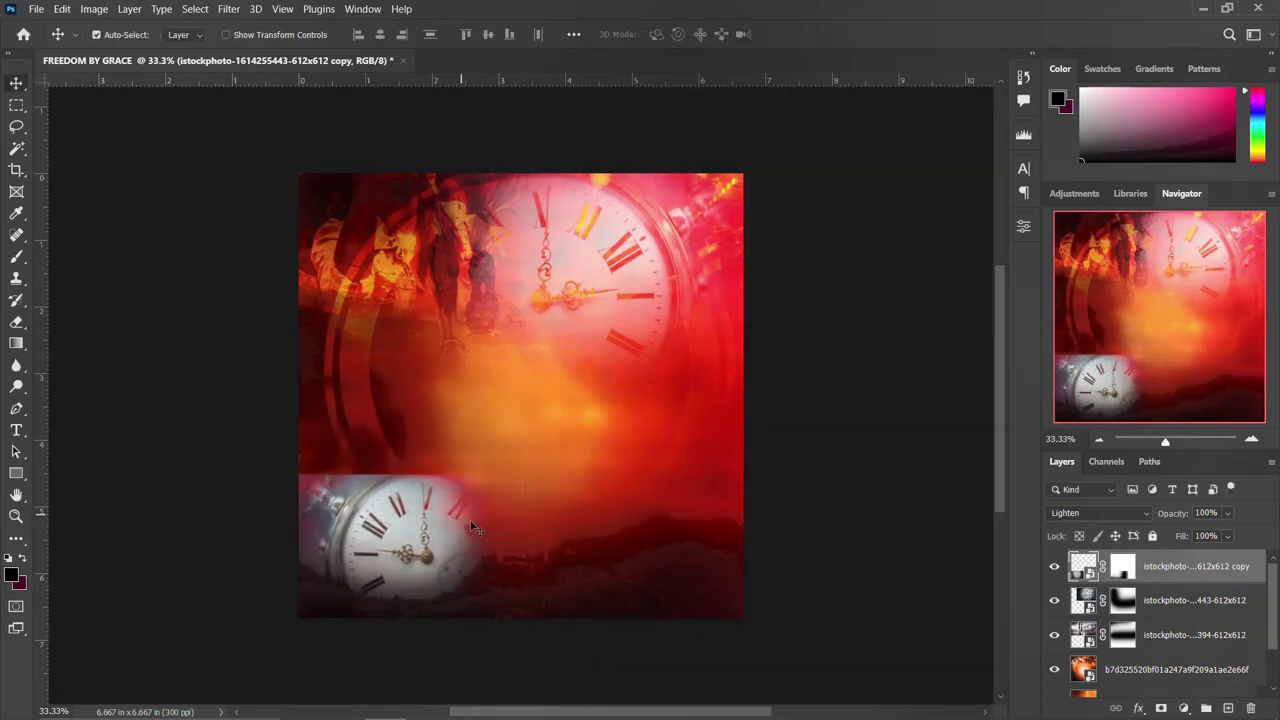
Paint black on the clock copy's layer mask to fade its edges into the background.
left_click(1123, 567)
key("b")
mouse_move(551, 466)
left_mouse_down()
mouse_move(271, 386)
mouse_move(232, 400)
mouse_move(371, 409)
mouse_move(400, 430)
left_mouse_up()
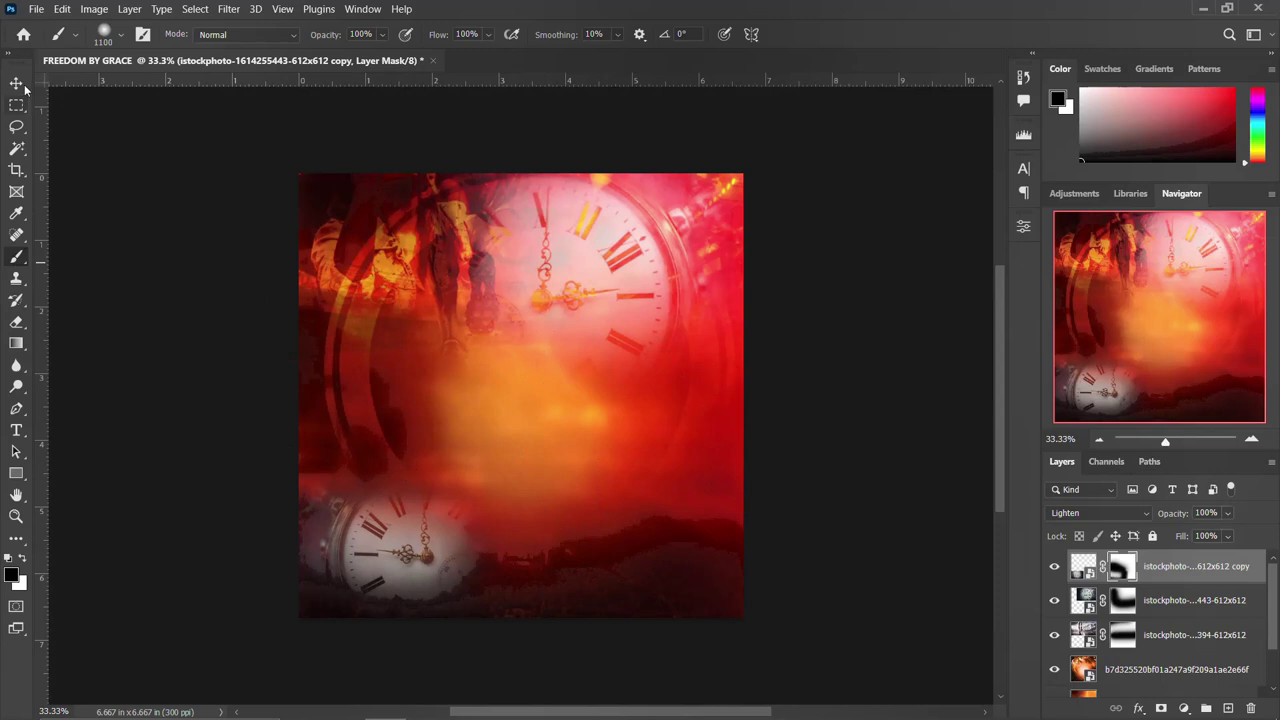
left_click(16, 83)
Group all layers down to Layer 0 into a group named BACKGROUND.
scroll(1165, 630, "down", 2)
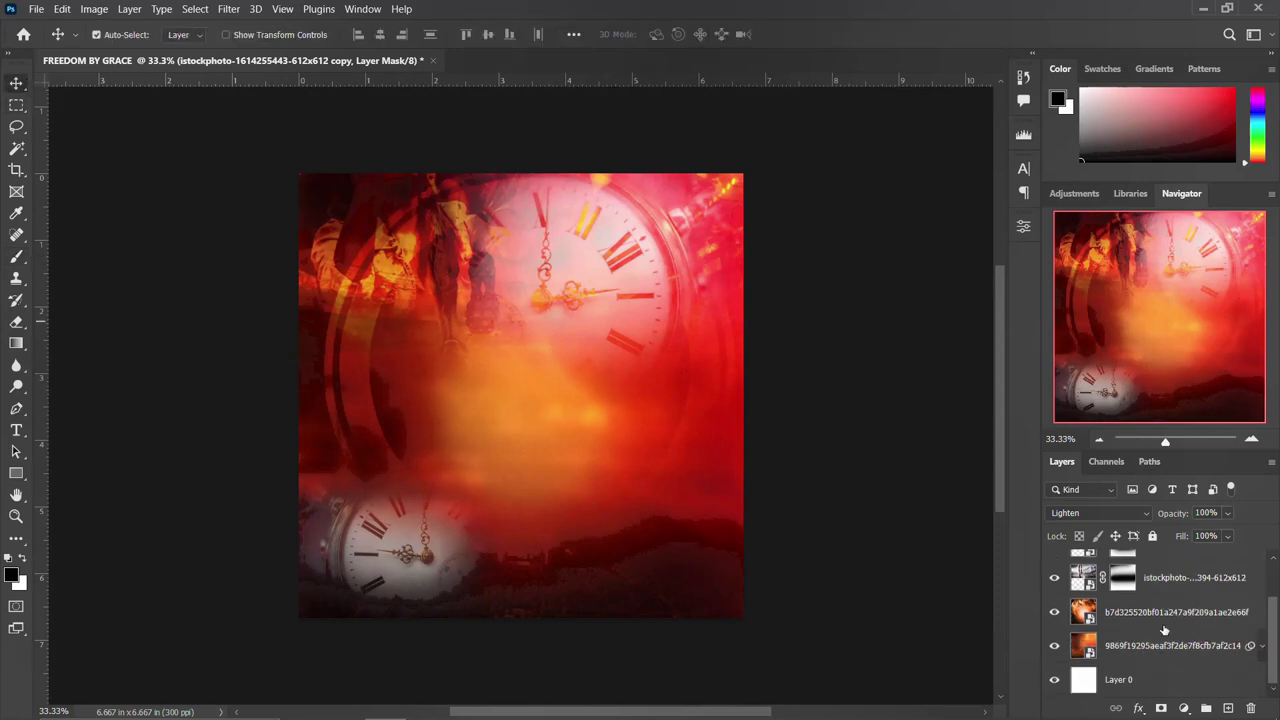
left_click(1145, 686, "shift")
scroll(1157, 620, "up", 2)
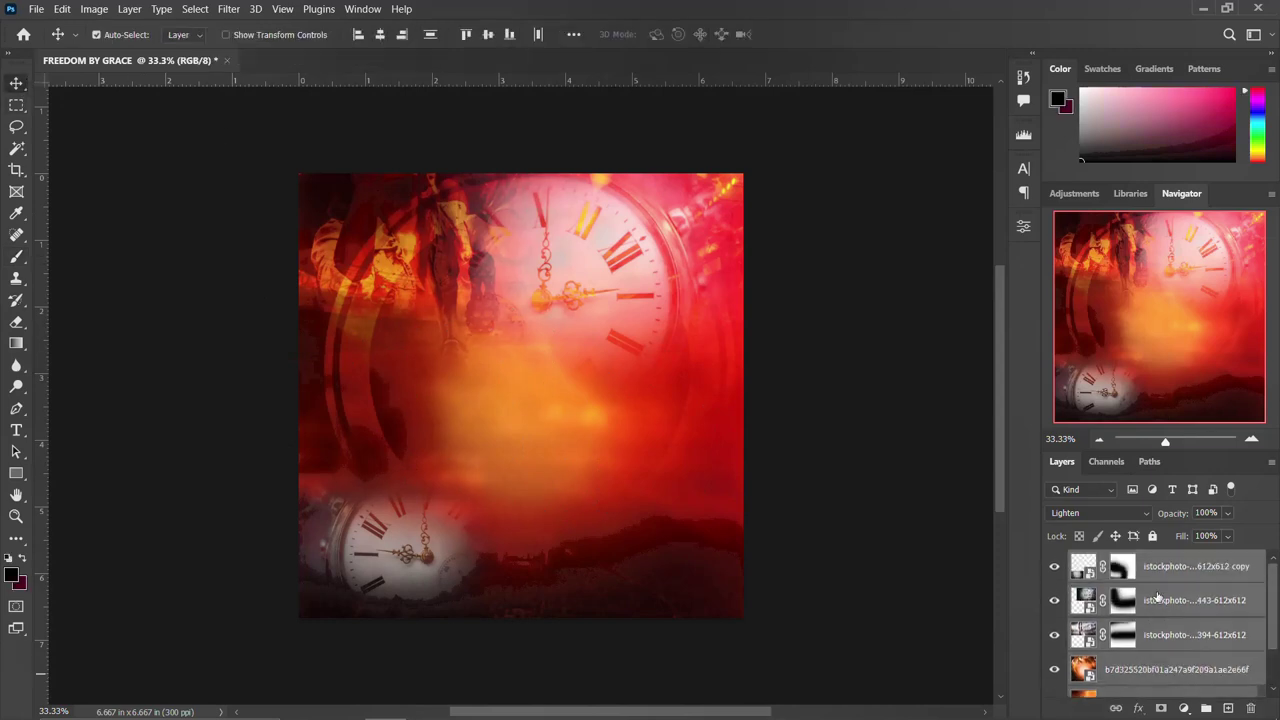
key("ctrl+g")
double_click(1117, 560)
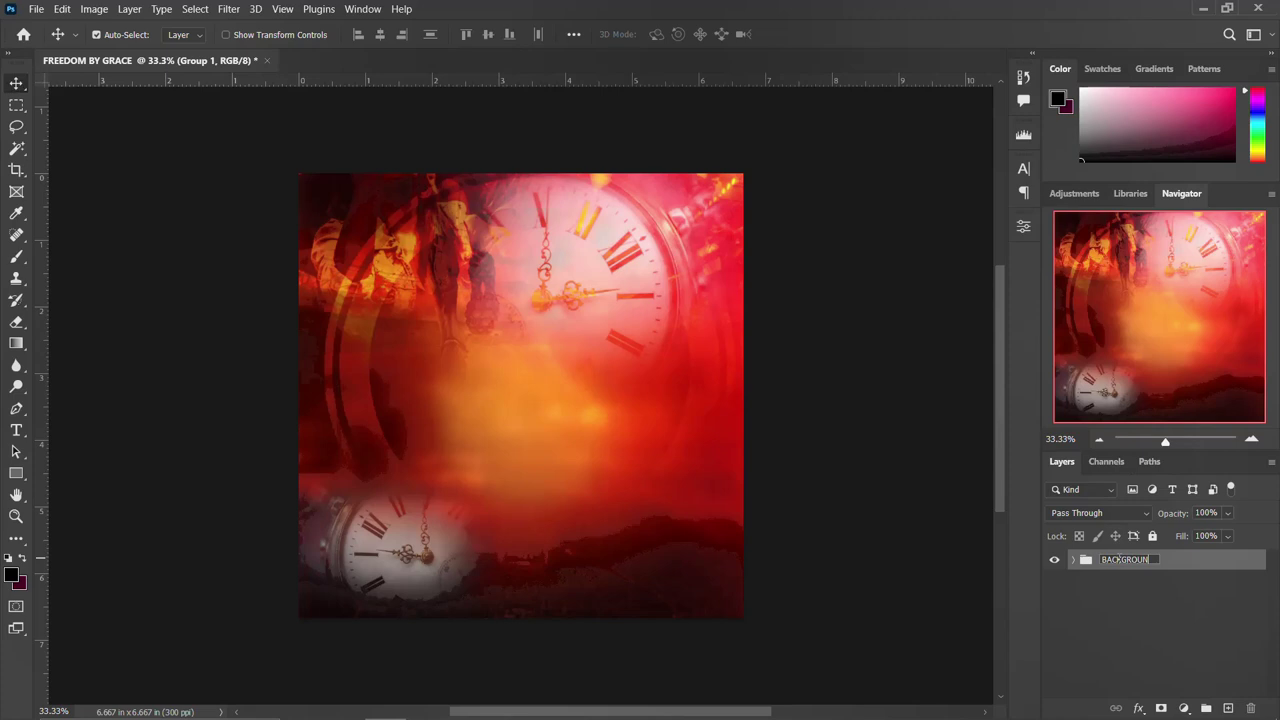
key("Return")
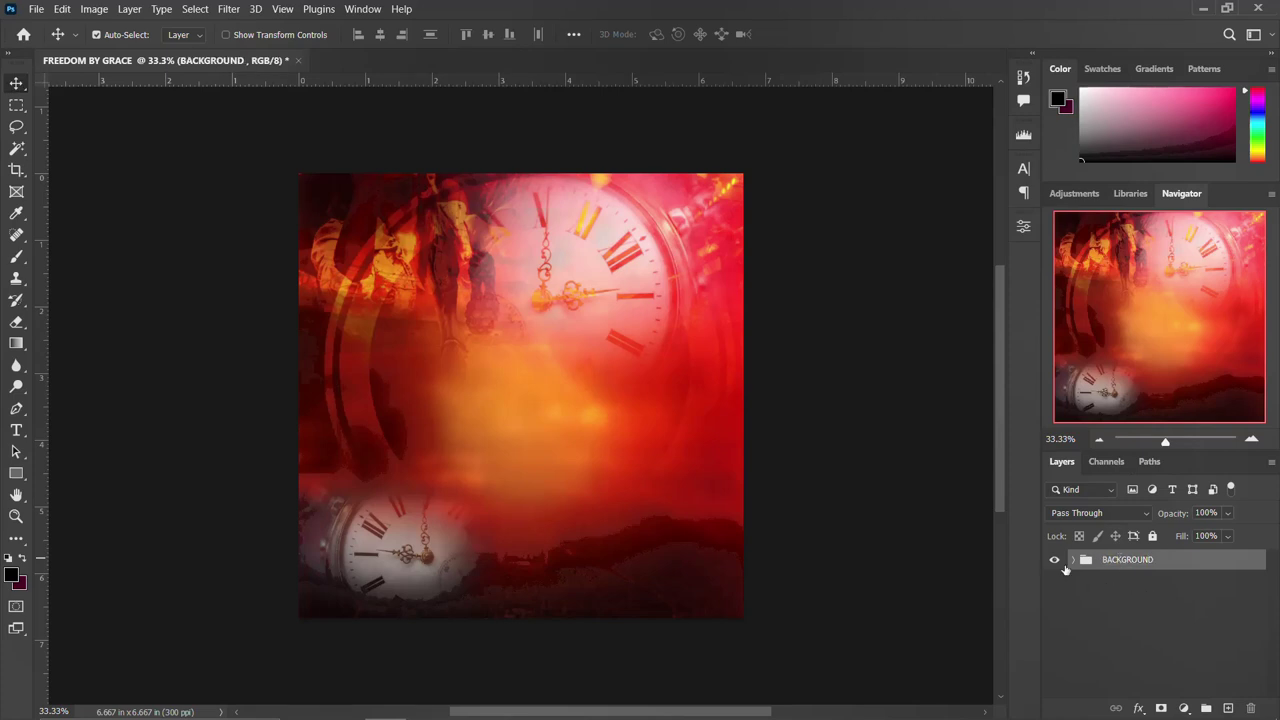
left_click(1055, 559)
left_click(1055, 559)
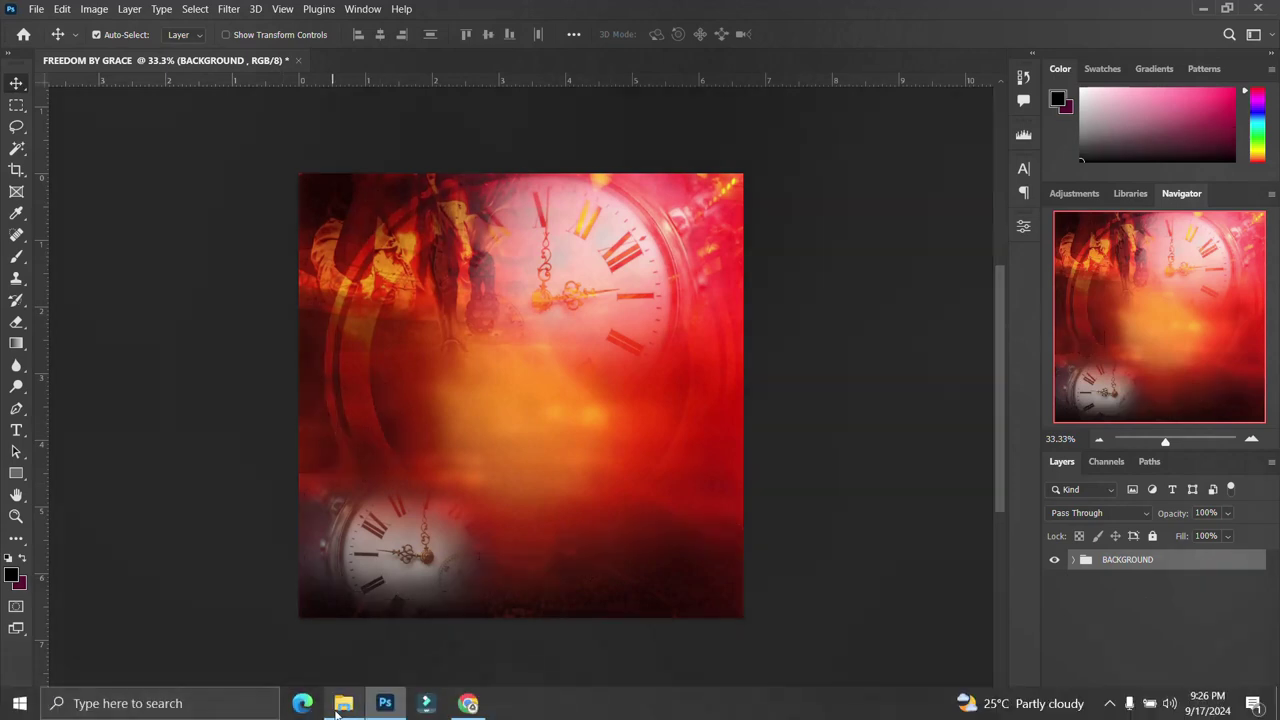
Drag the FACEBOOK copy image from the FREEDOM folder into Photoshop.
left_click(338, 703)
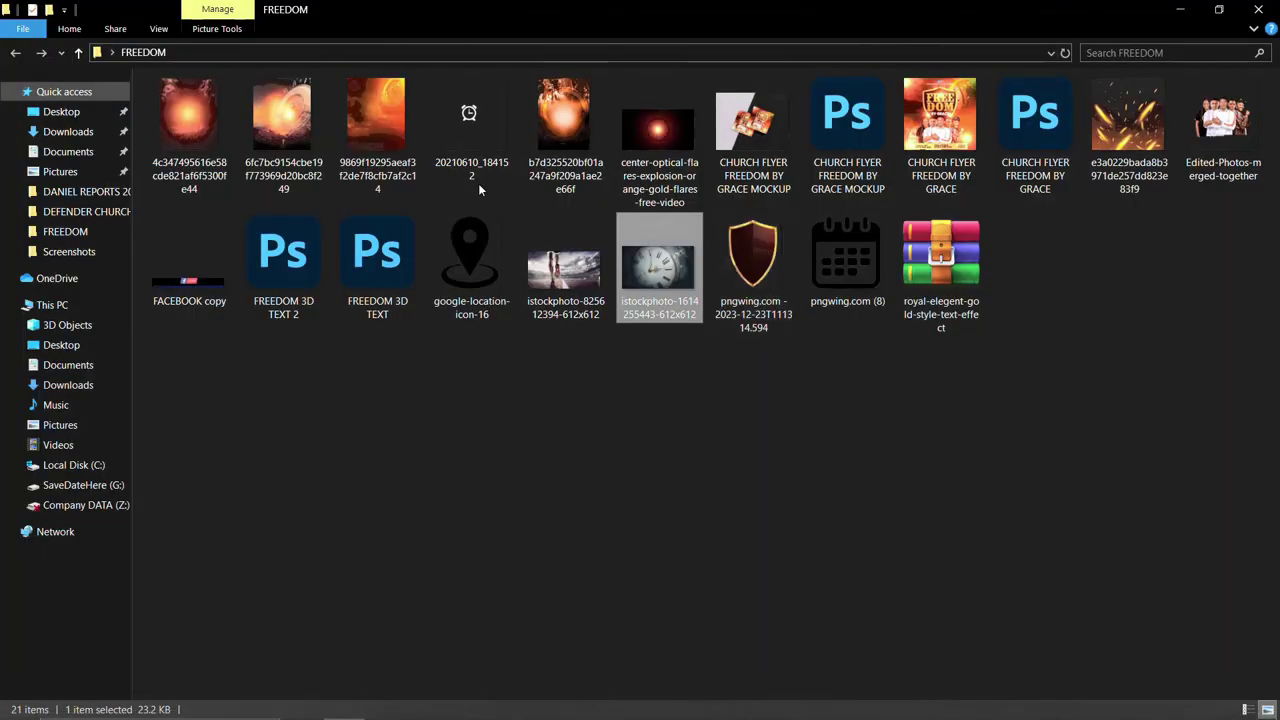
left_click(350, 397)
left_click_drag(211, 276, 533, 197)
Place the Facebook LIVE graphic and copy its top title text onto a new Layer 1.
key("Return")
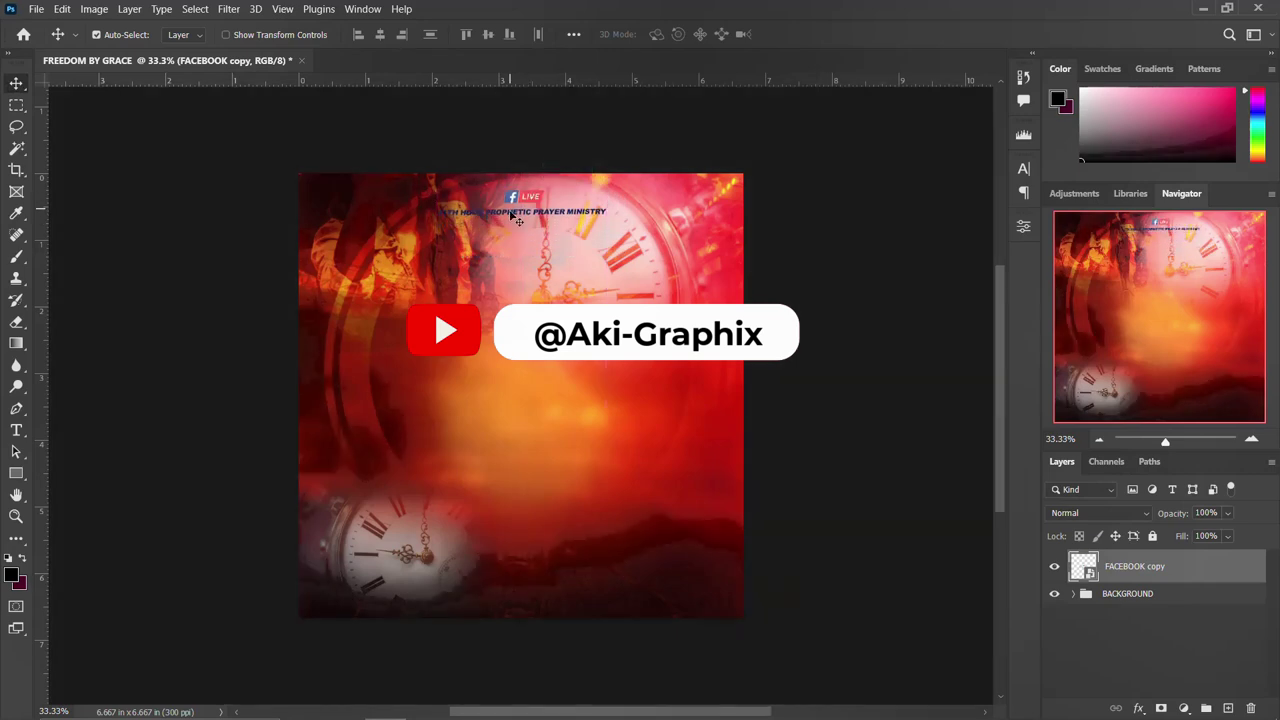
left_click(17, 110)
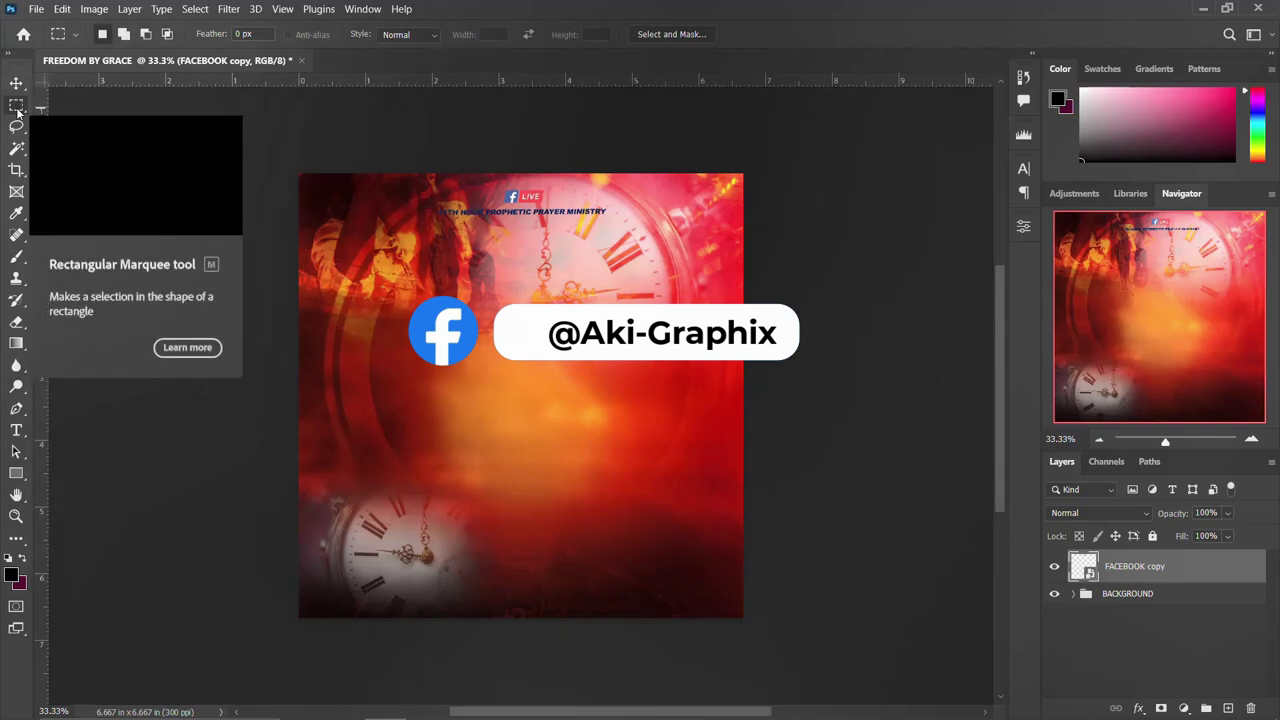
right_click(17, 110)
left_click(69, 105)
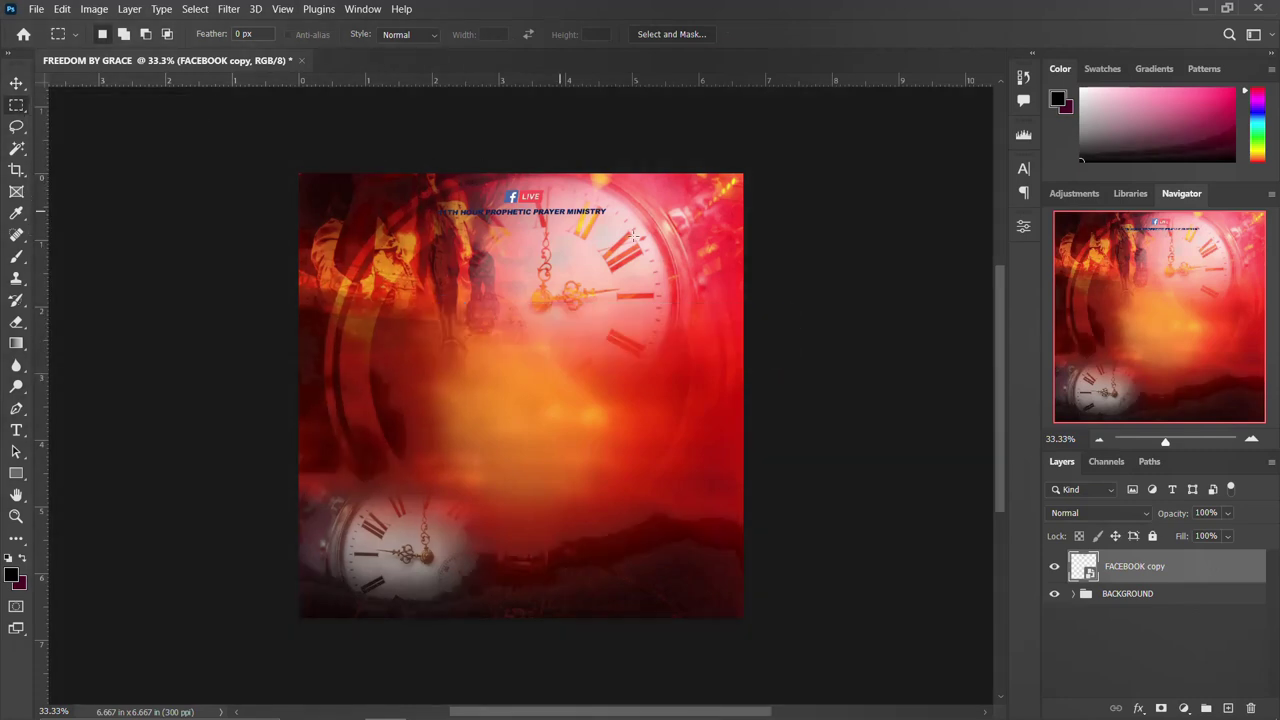
left_click_drag(655, 226, 405, 203)
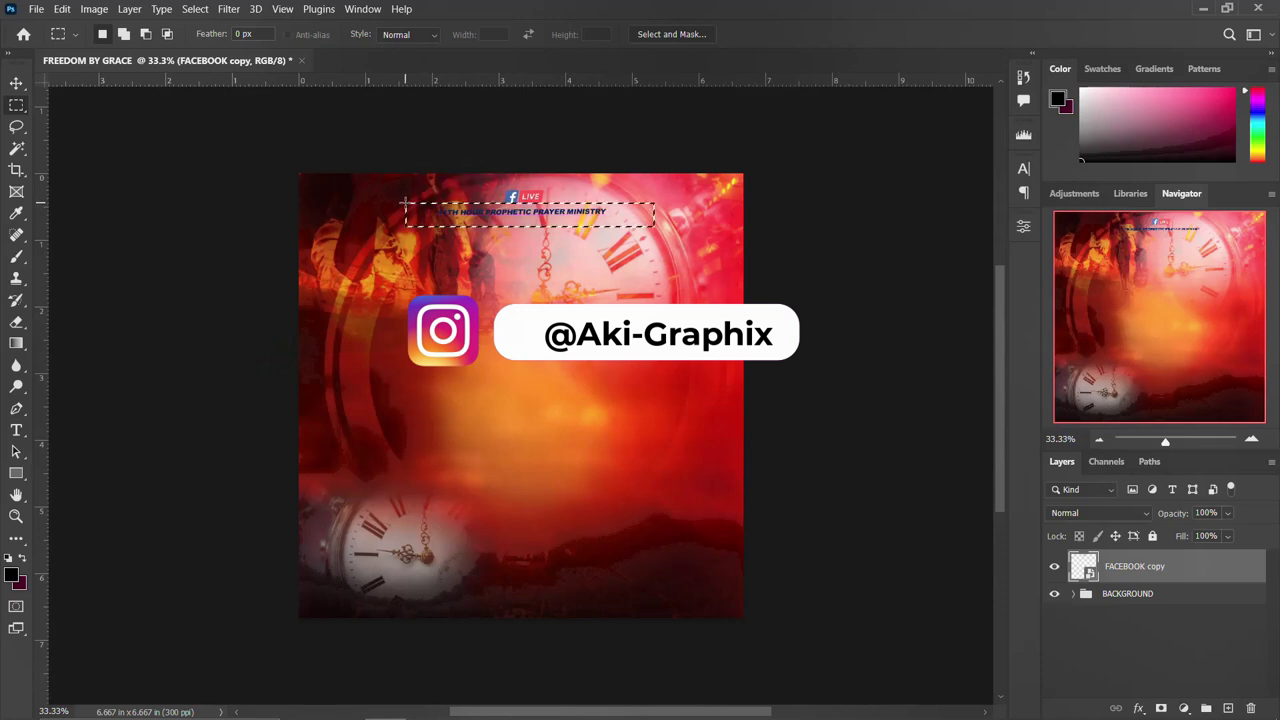
key("ctrl+j")
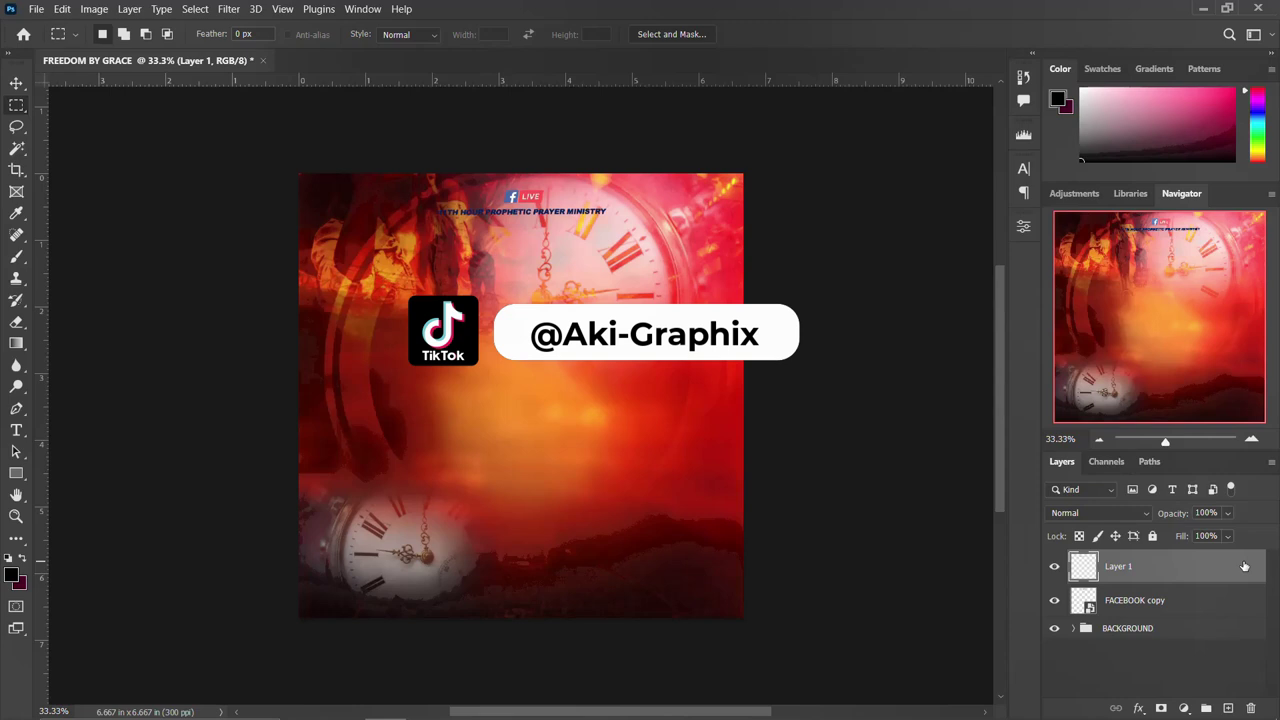
double_click(1244, 566)
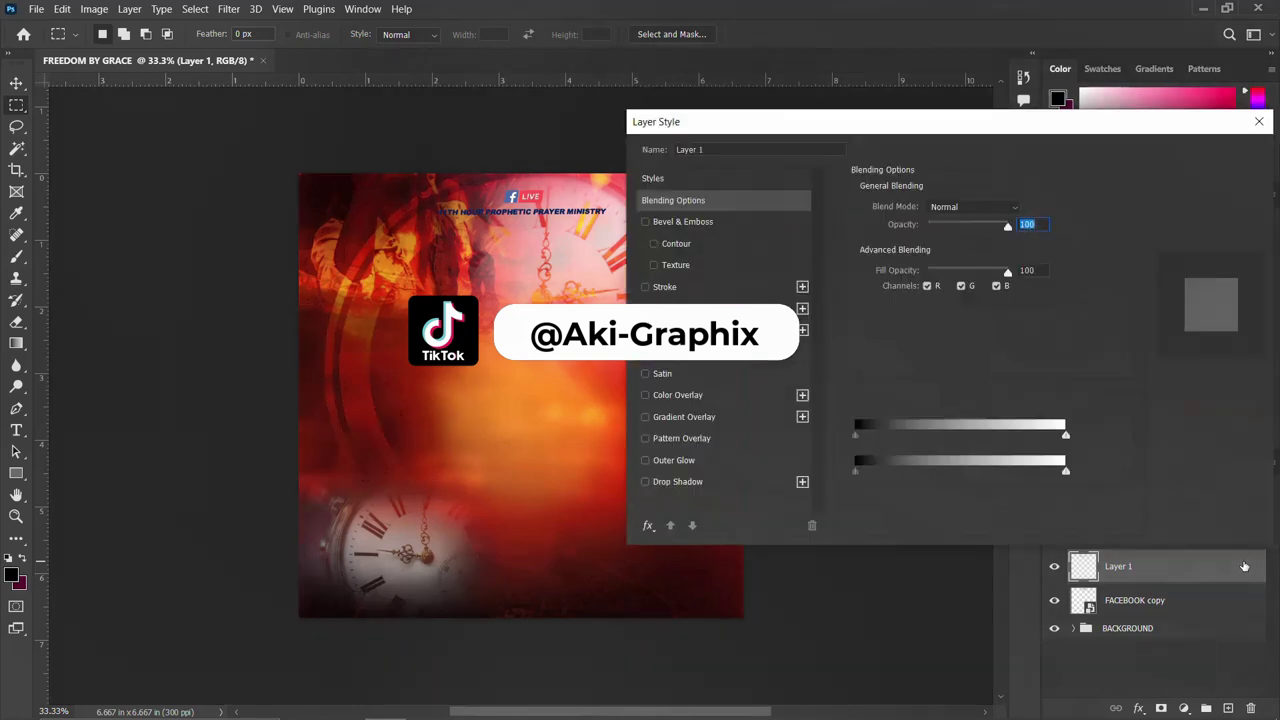
Give the title text layer a white (#ffffff) Color Overlay.
left_click(675, 393)
left_click(1031, 212)
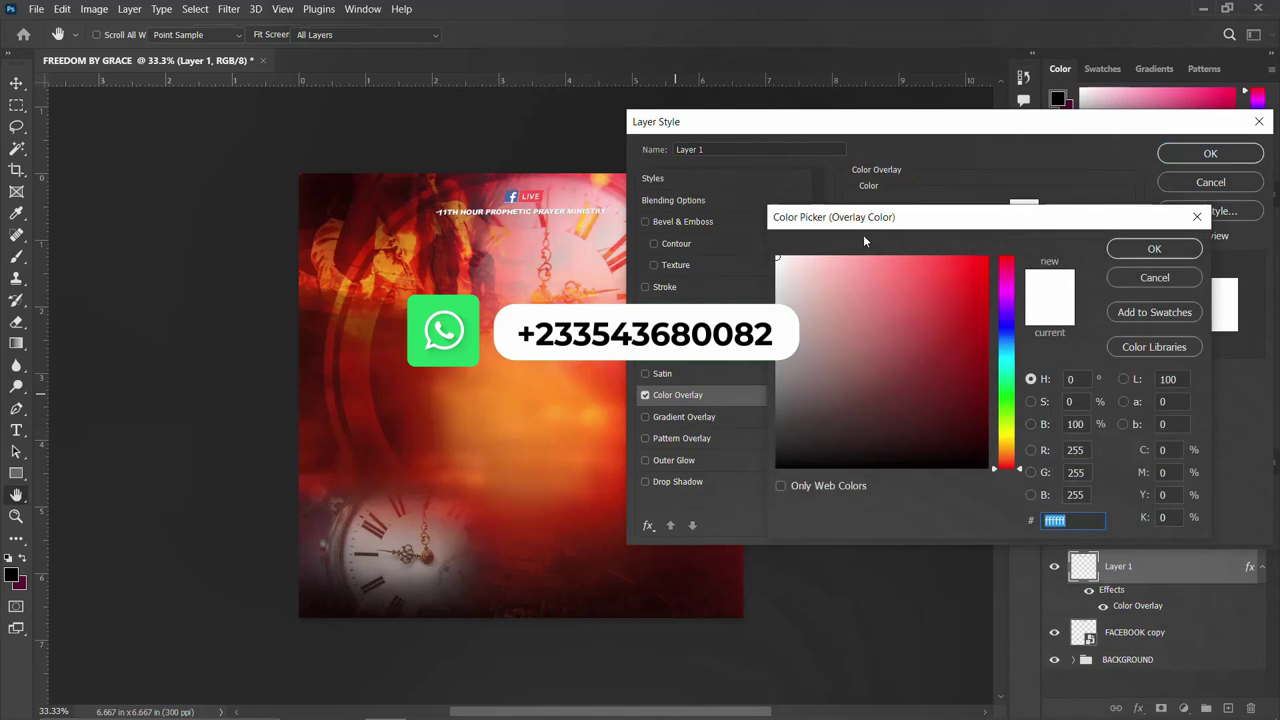
left_click(1152, 250)
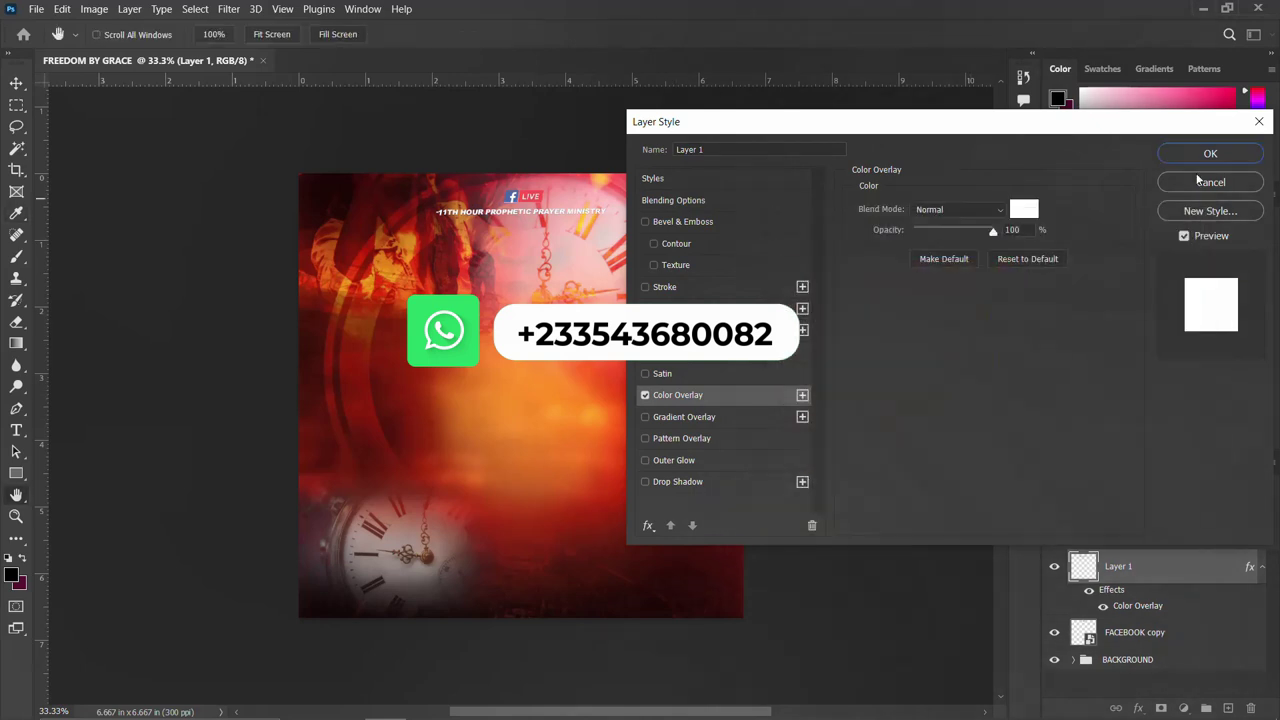
left_click(1210, 153)
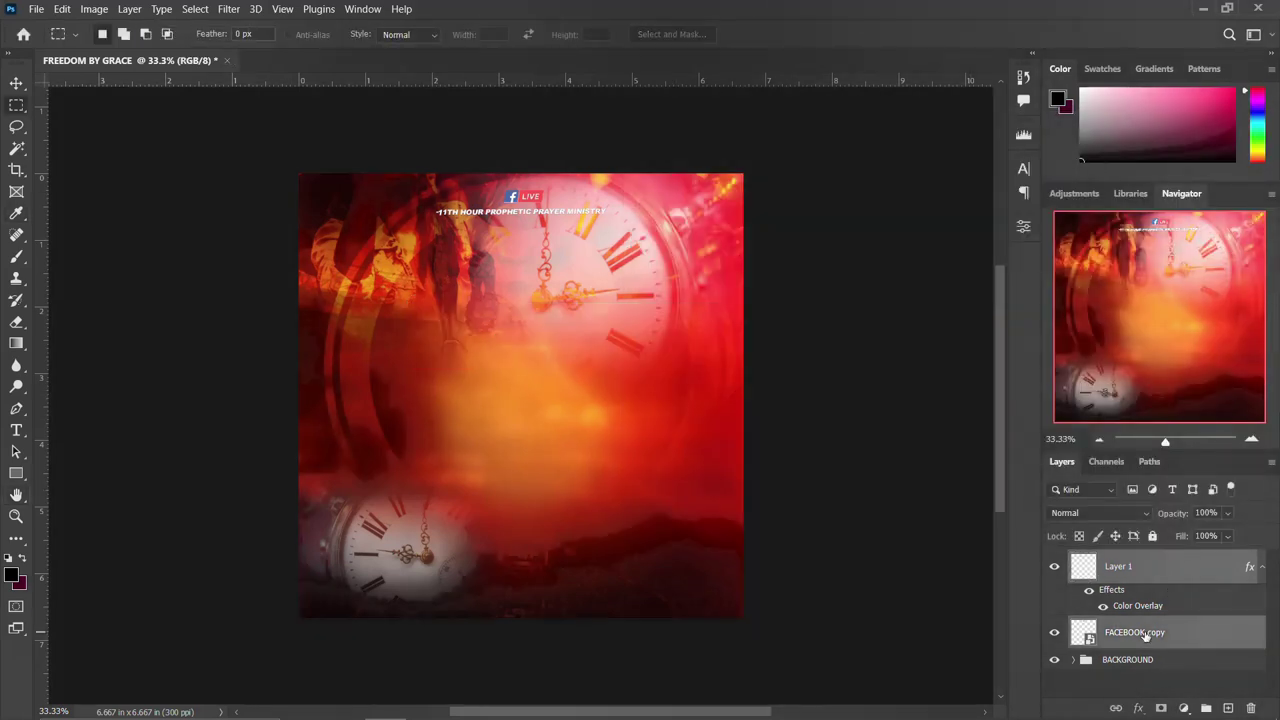
Group the title and Facebook graphic layers into a group named LOGO.
key("ctrl+g")
double_click(1117, 562)
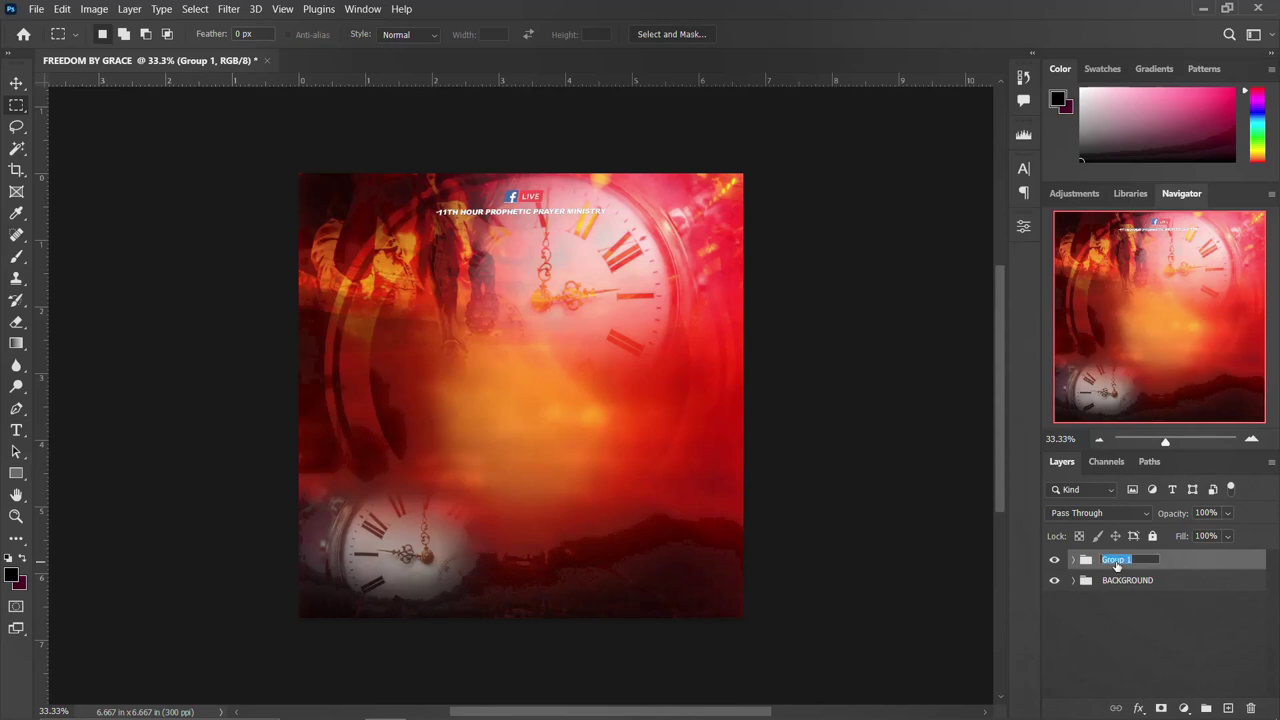
key("Return")
Add a New Guide Layout of 6 columns and 6 rows with 0.067 in margins.
left_click(283, 9)
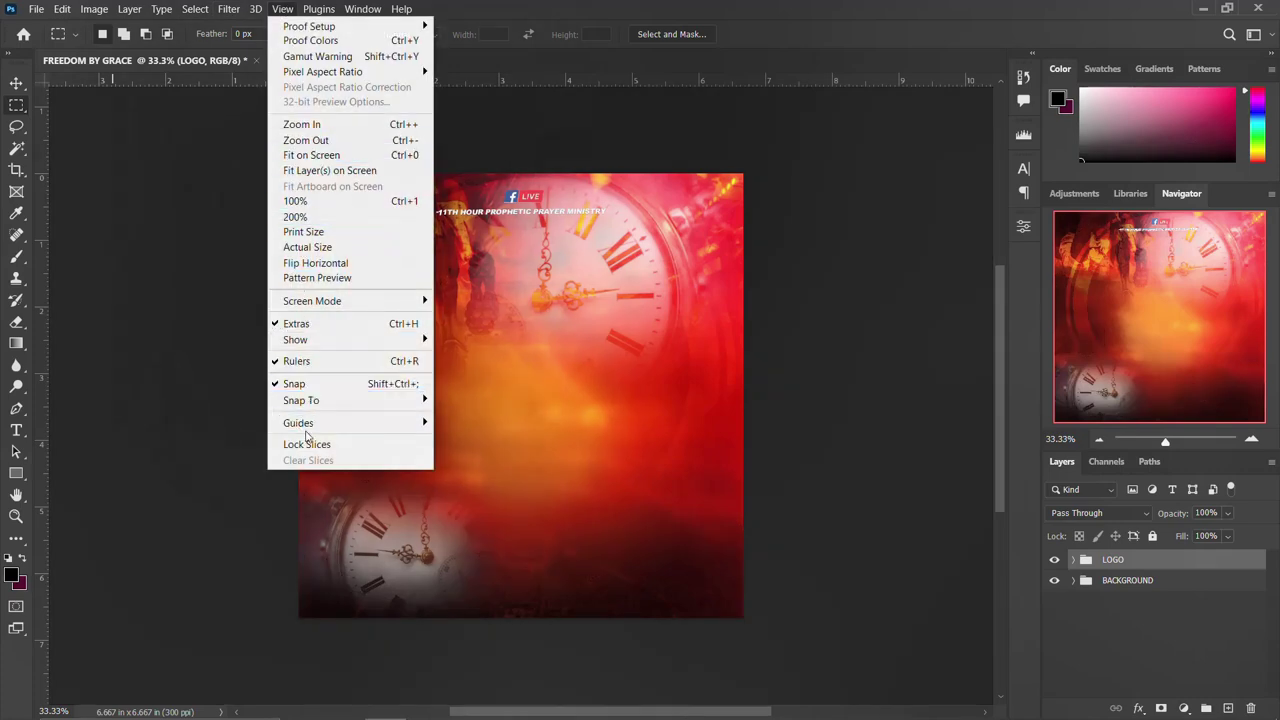
mouse_move(305, 424)
left_click(476, 530)
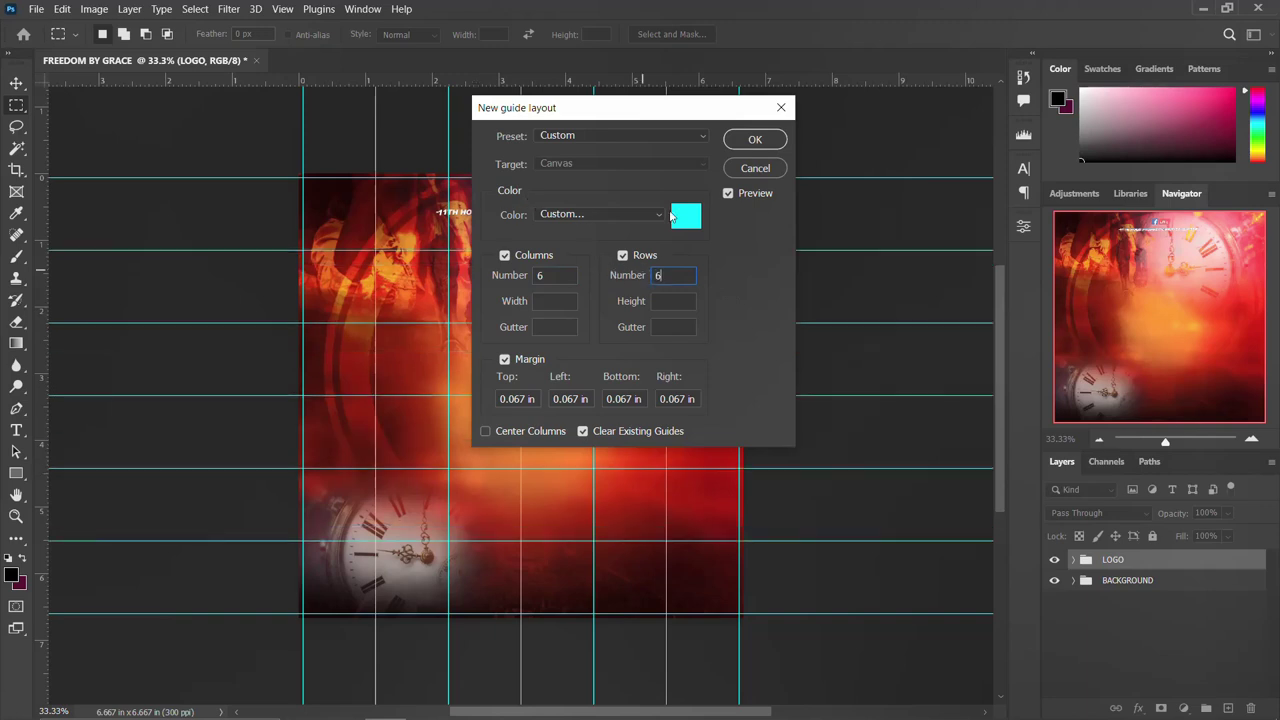
left_click(755, 140)
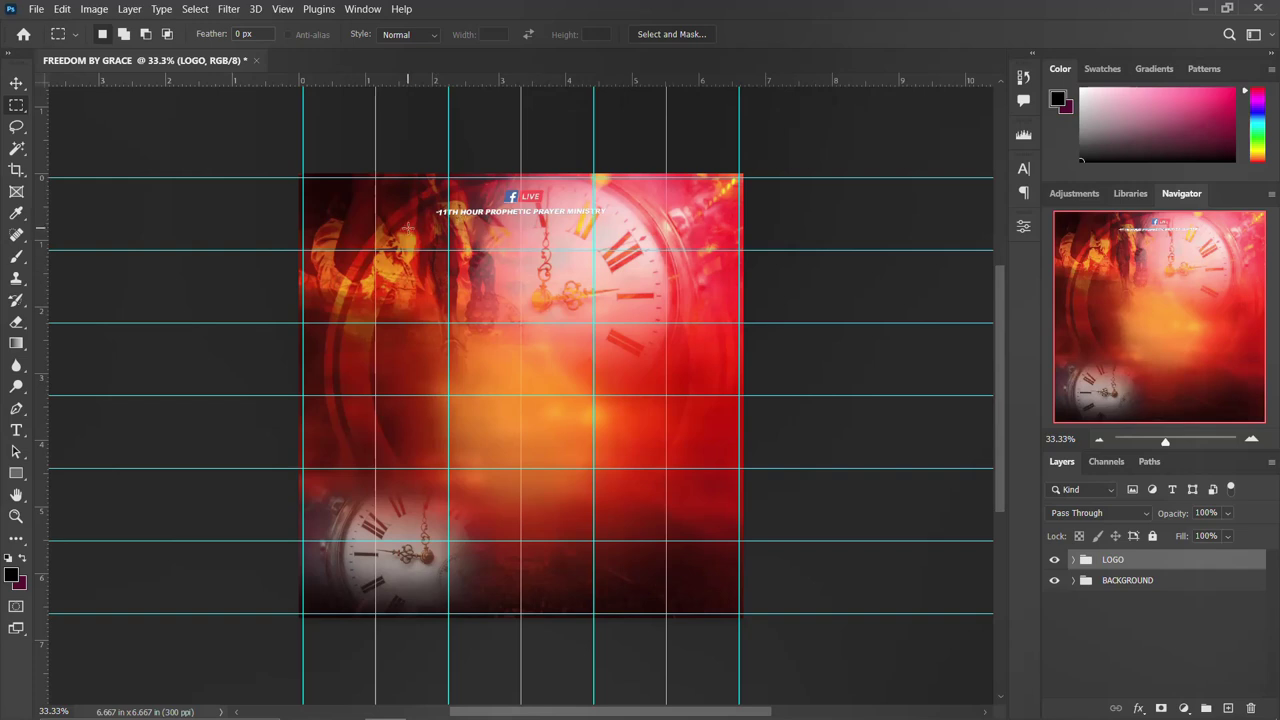
key("v")
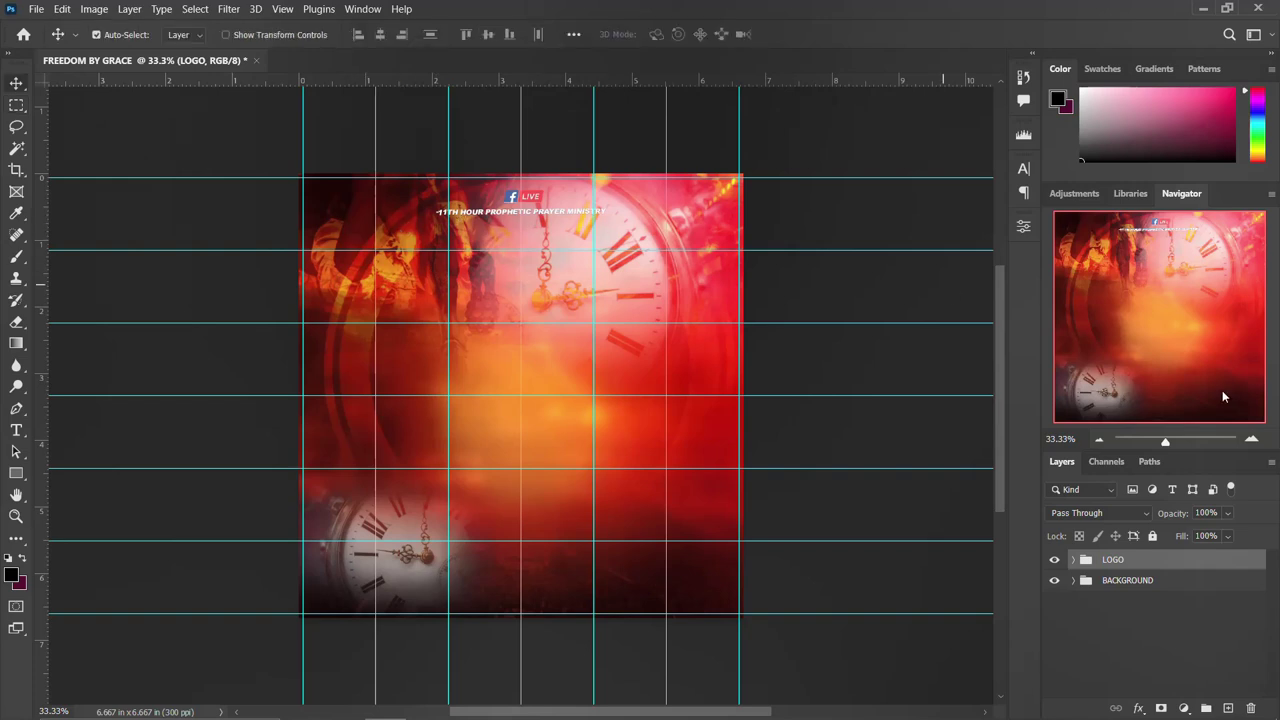
key("ctrl+a")
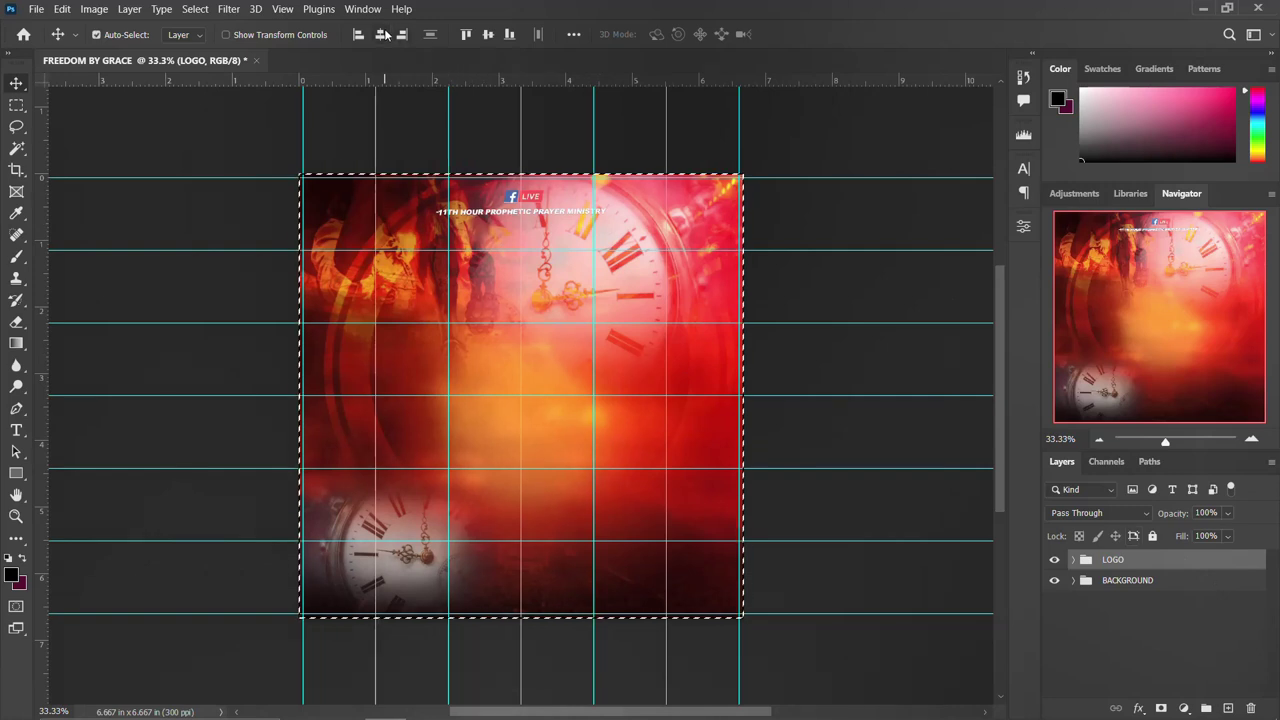
key("ctrl+d")
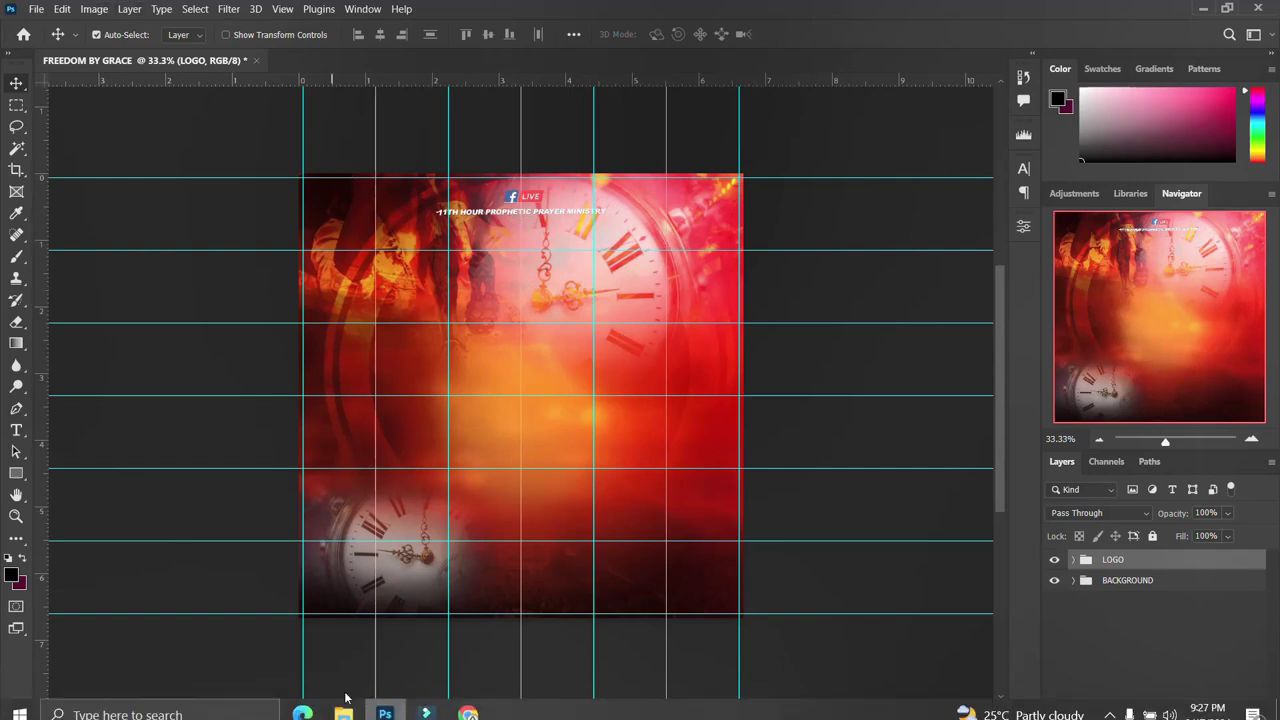
Place the pngwing shield image centred, slightly shorter, just below the ministry title.
left_click(345, 705)
left_click_drag(746, 266, 490, 493)
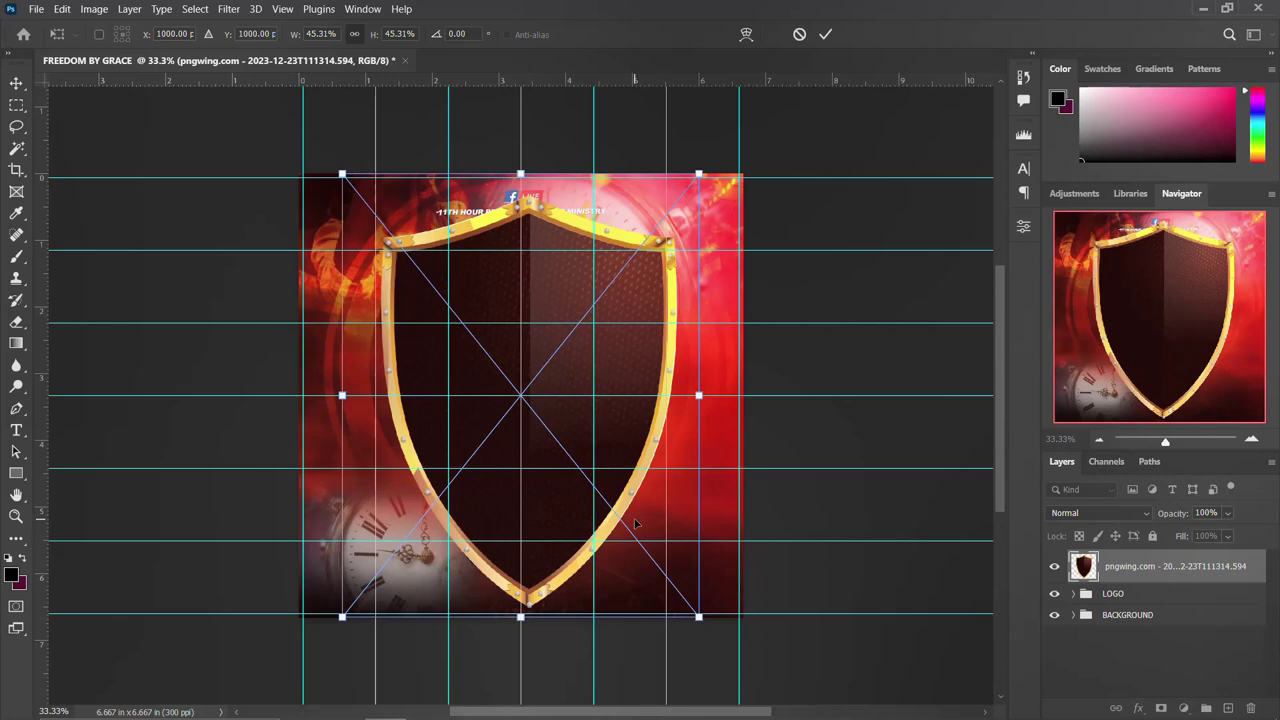
left_click_drag(635, 522, 633, 523)
left_click_drag(520, 617, 523, 513)
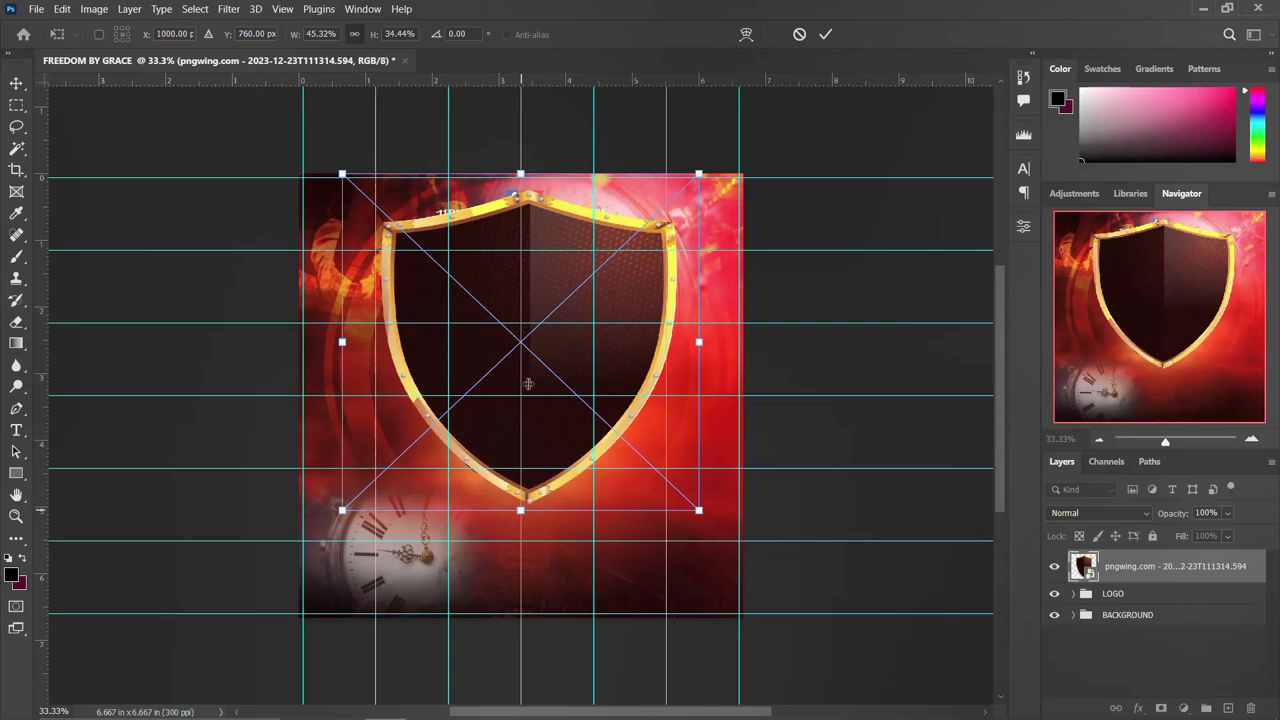
left_click_drag(541, 370, 540, 391)
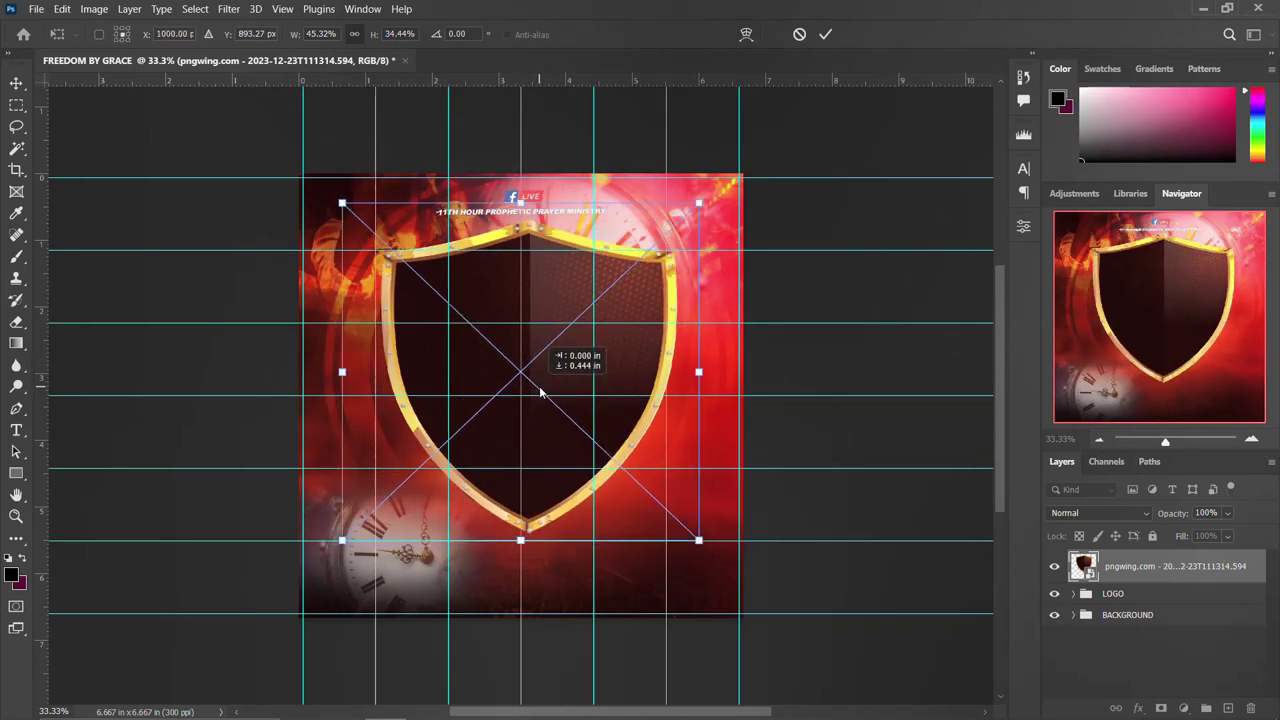
key("Return")
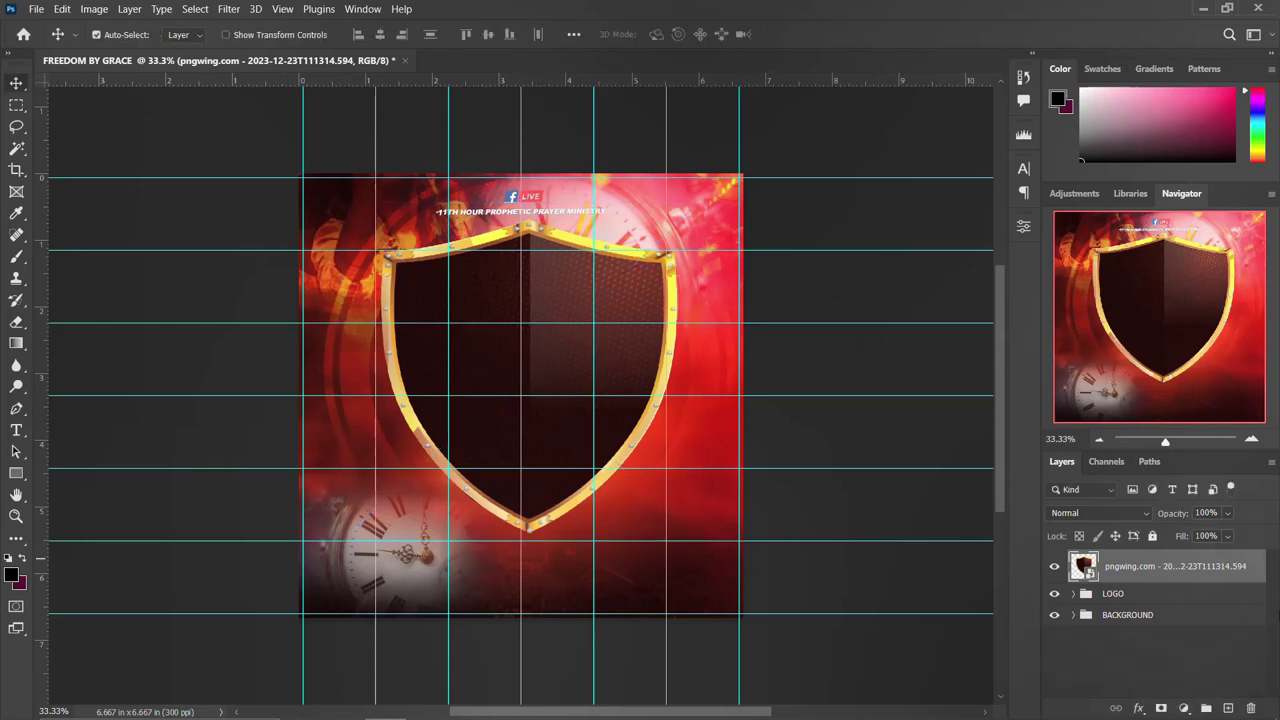
Set the shield layer's blend mode to Hard Light and return to the FREEDOM folder.
left_click(1140, 512)
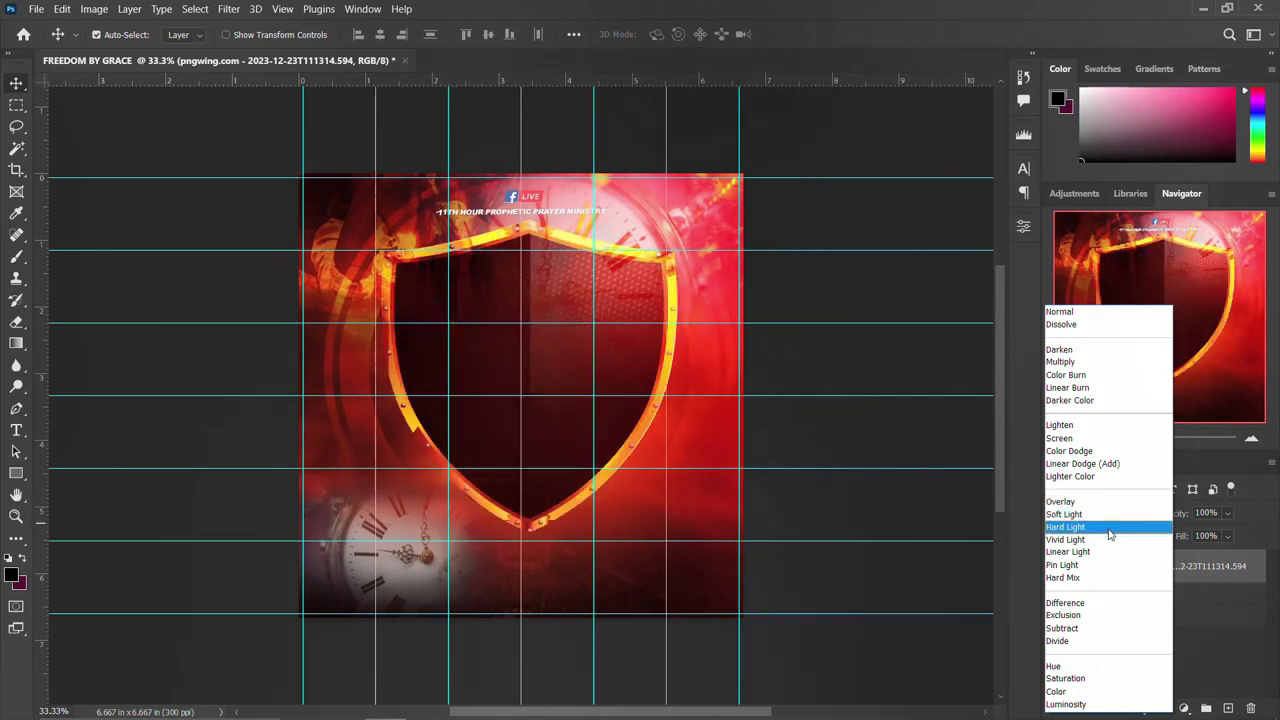
left_click(1110, 530)
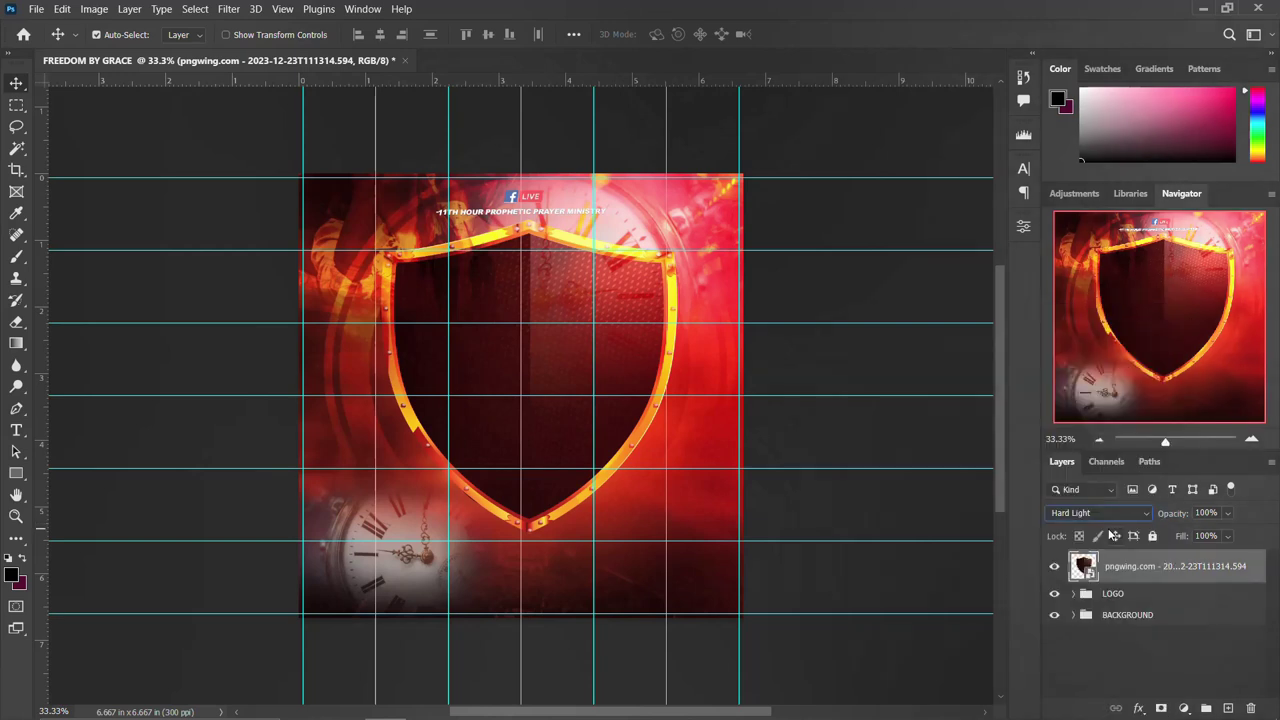
mouse_move(400, 716)
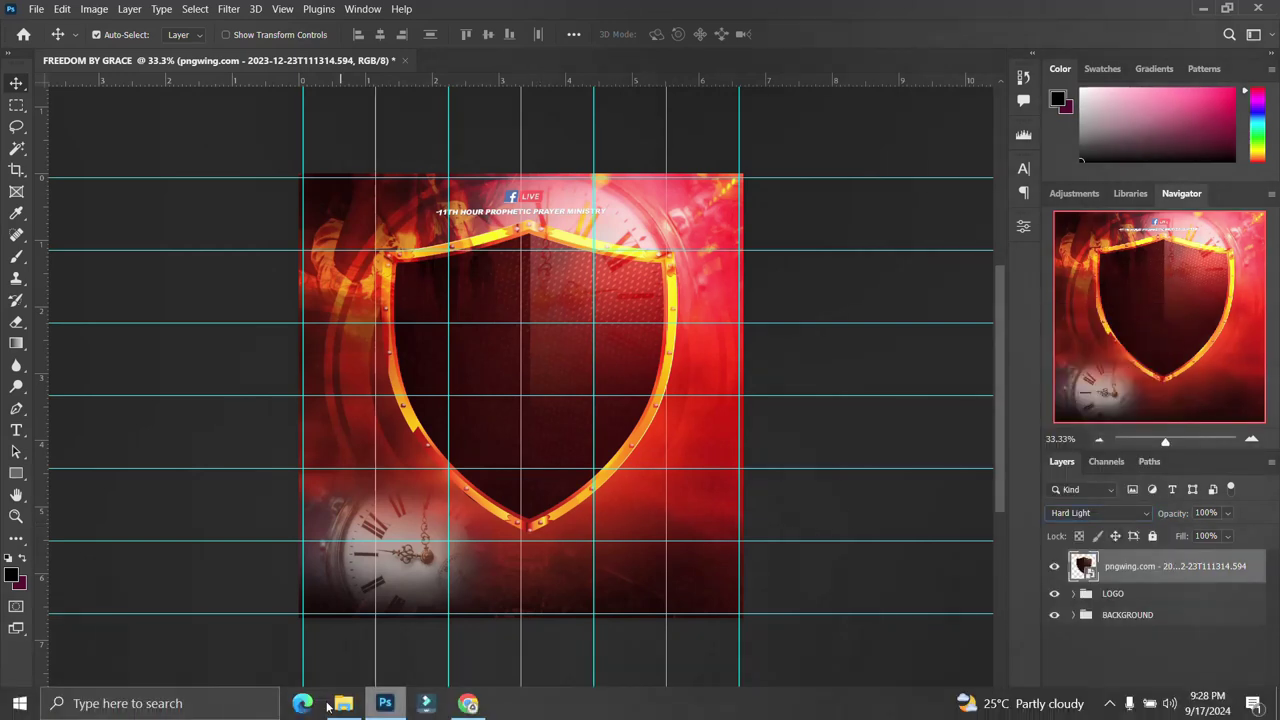
left_click(343, 704)
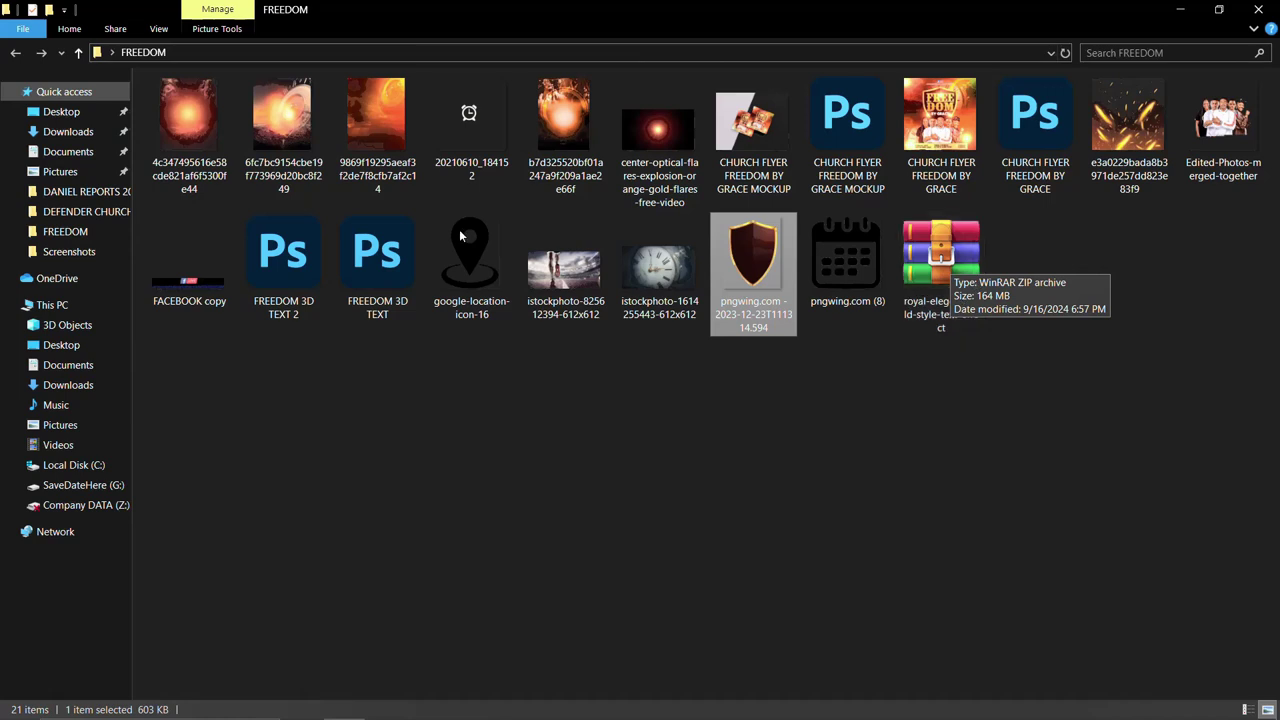
Drag the FREEDOM 3D TEXT file from File Explorer onto the flyer over the shield.
left_click(377, 252)
left_click_drag(377, 252, 522, 433)
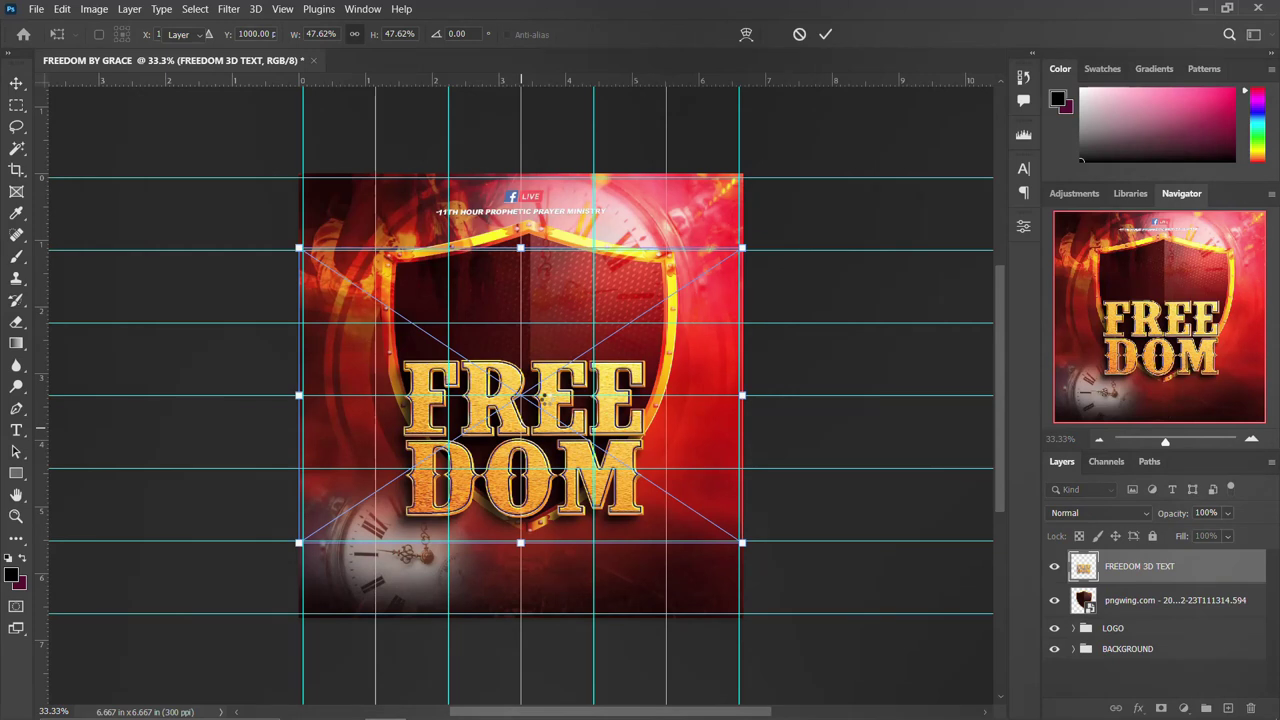
Place the FREEDOM lettering and move it into the shield's upper half, centred horizontally.
key("Return")
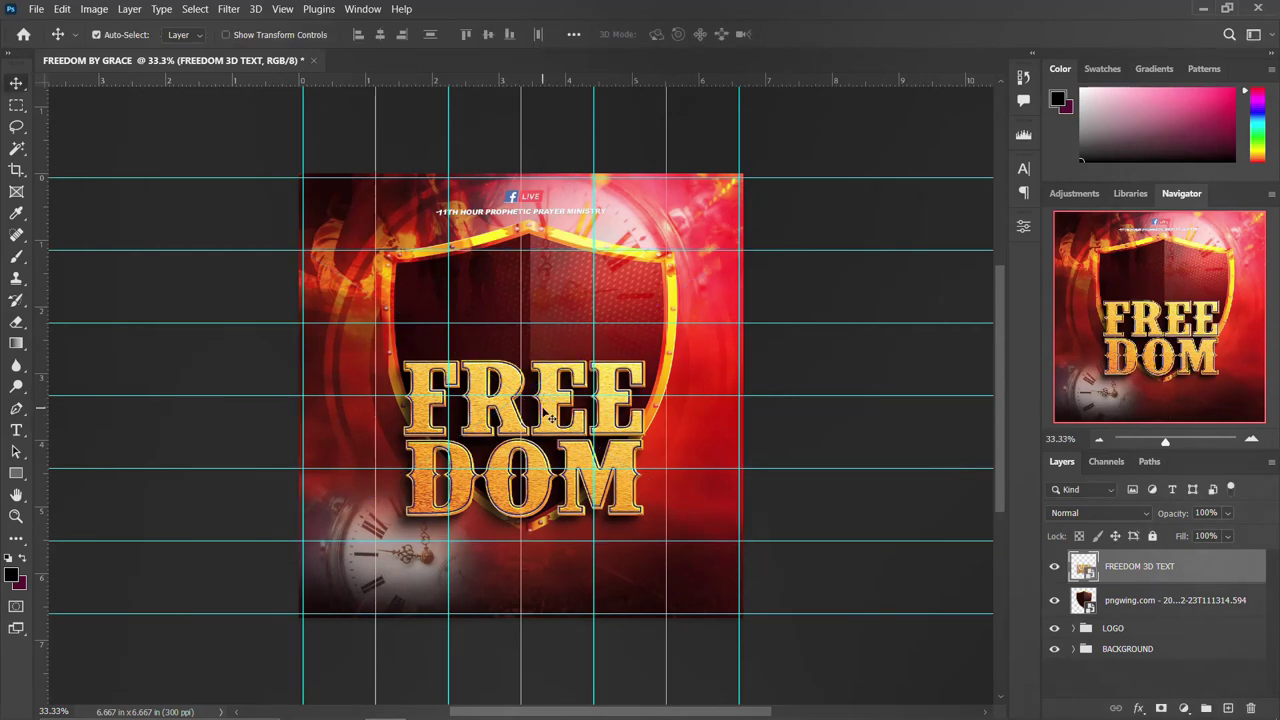
key("ctrl+t")
left_click_drag(545, 413, 560, 341)
key("shift+Right")
key("shift+Right")
key("Right")
key("Right")
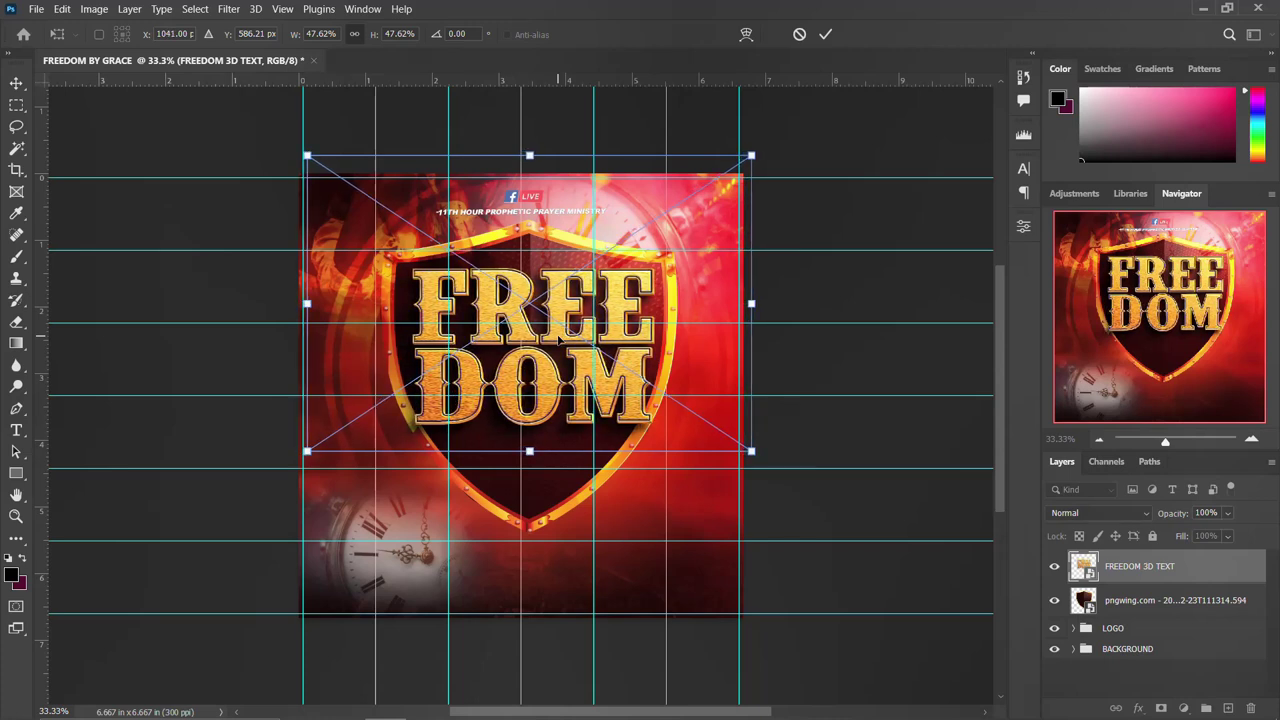
key("Left")
key("Left")
key("Left")
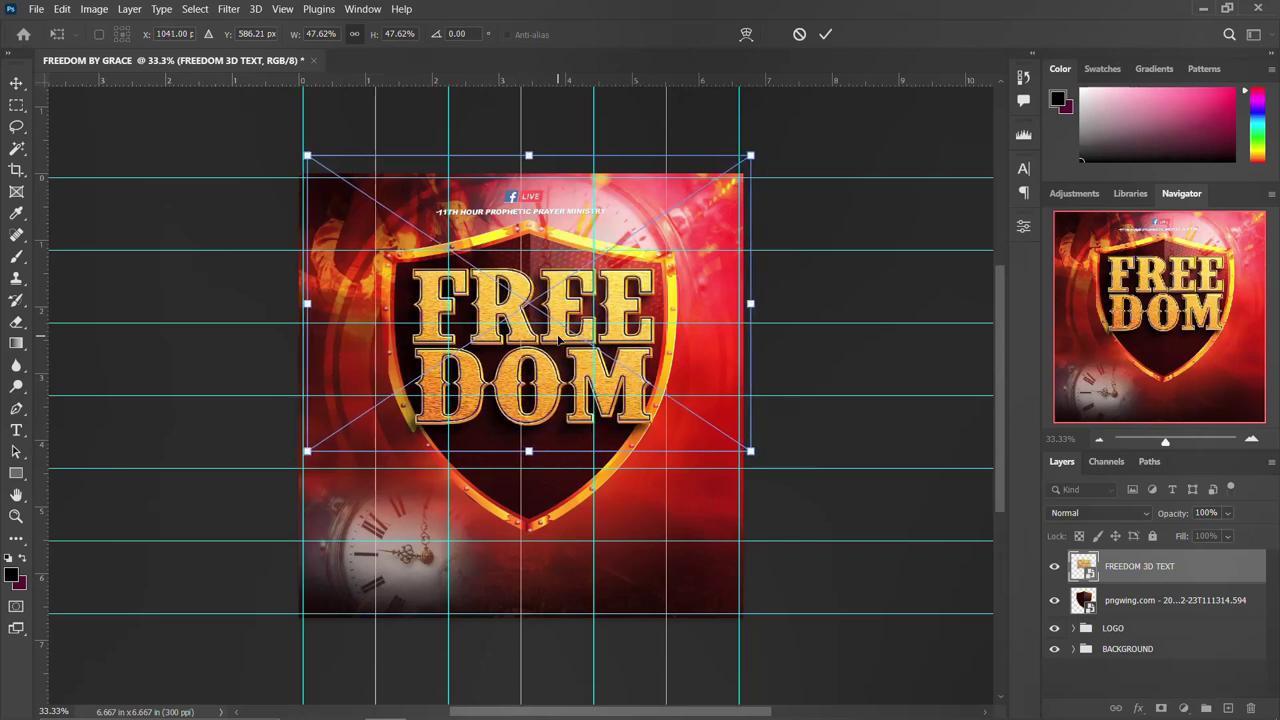
key("Return")
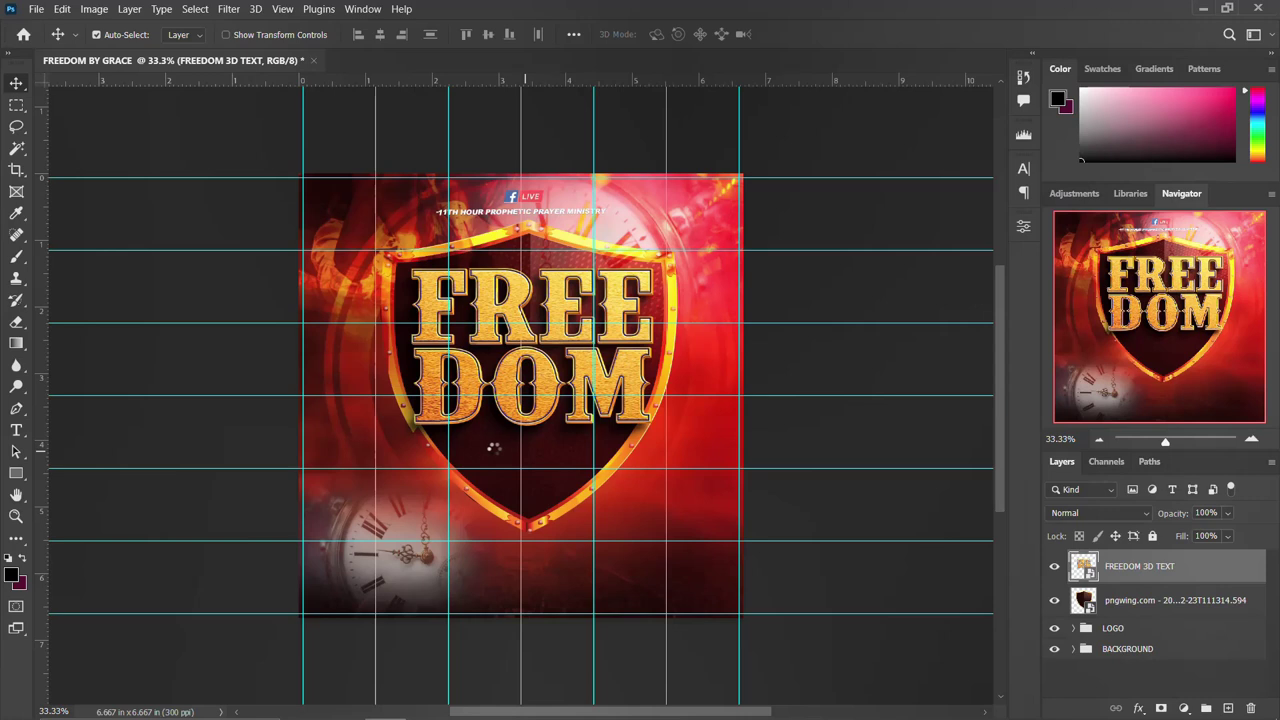
key("t")
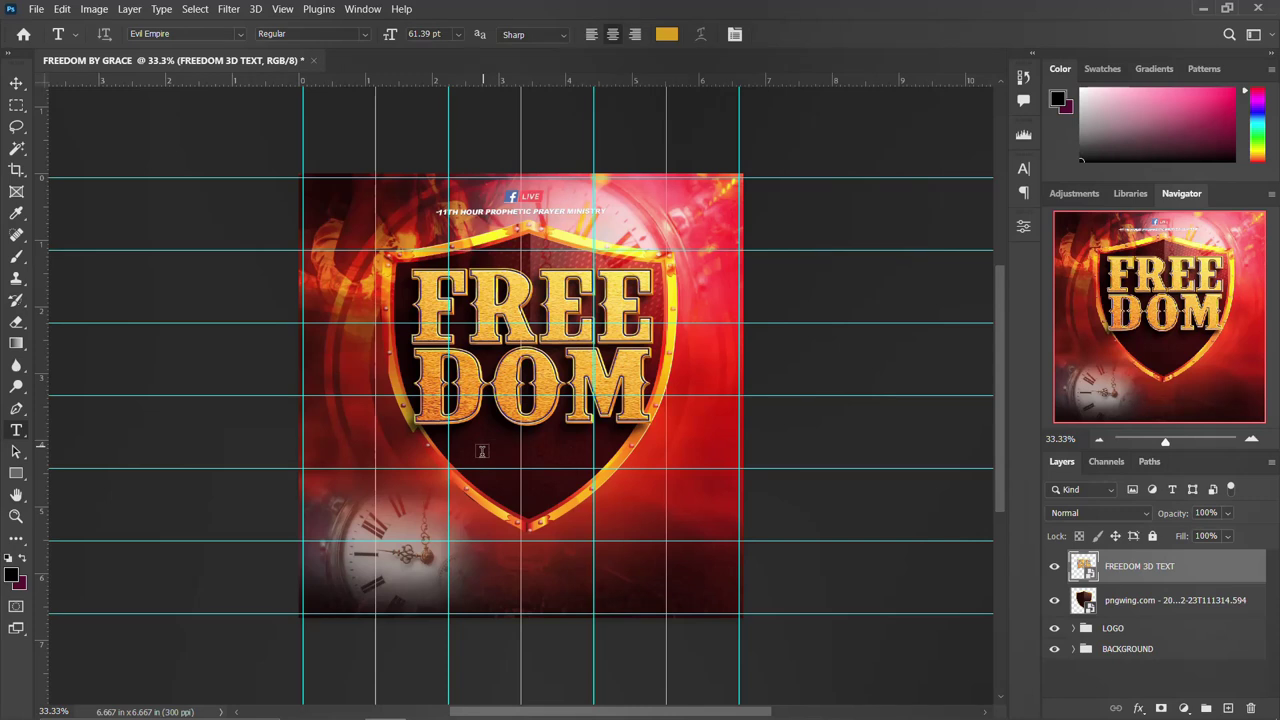
Add a 'BY GRACE' text layer below FREEDOM on the shield.
left_click(481, 442)
key("ctrl+Return")
key("v")
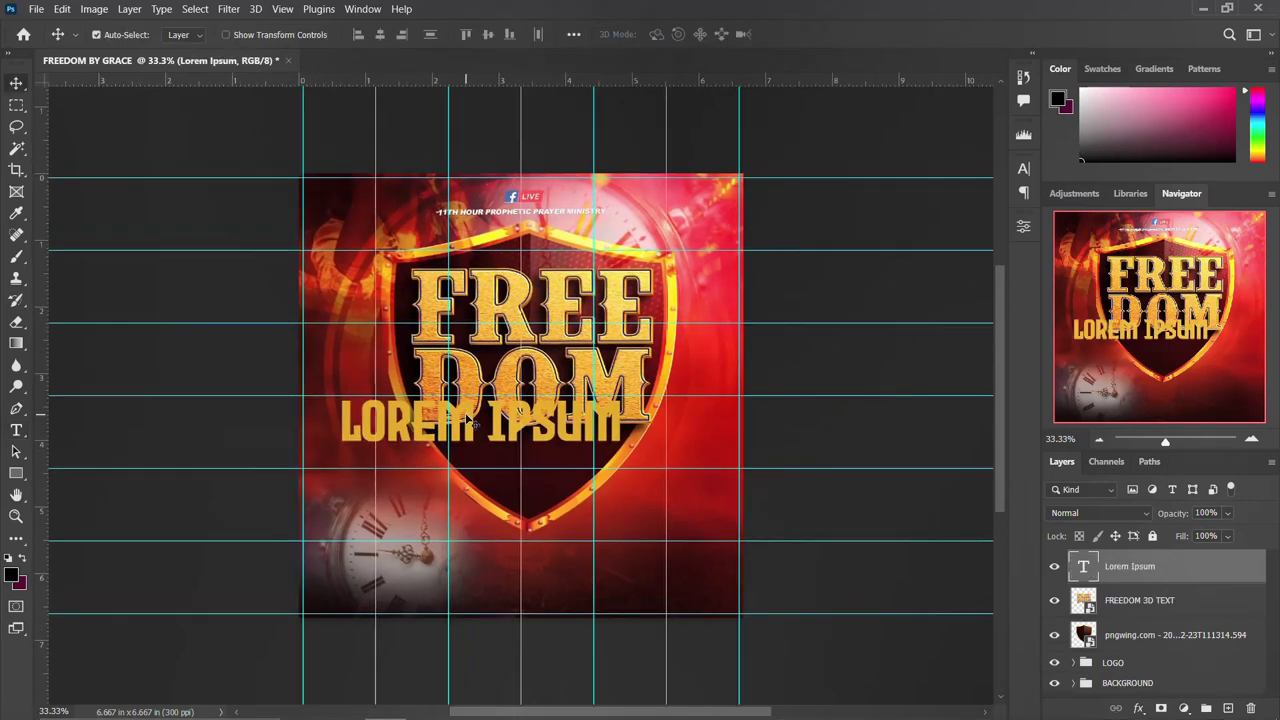
double_click(466, 418)
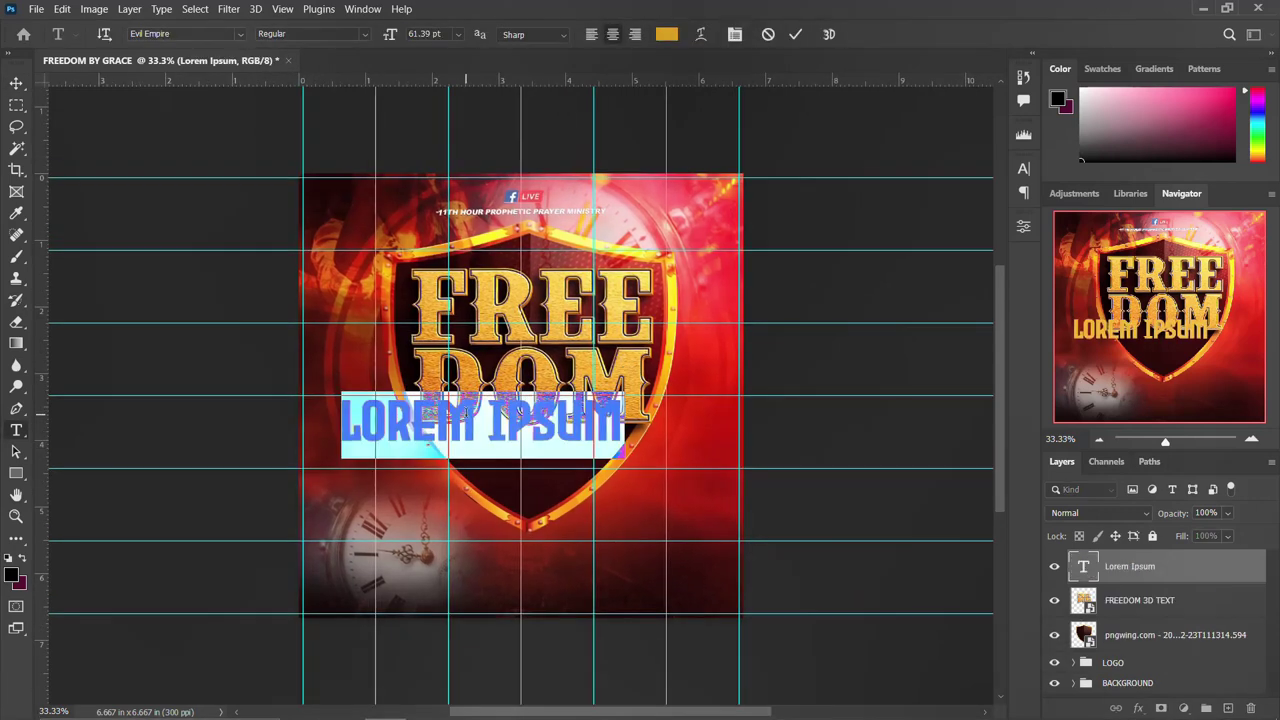
type("BY G")
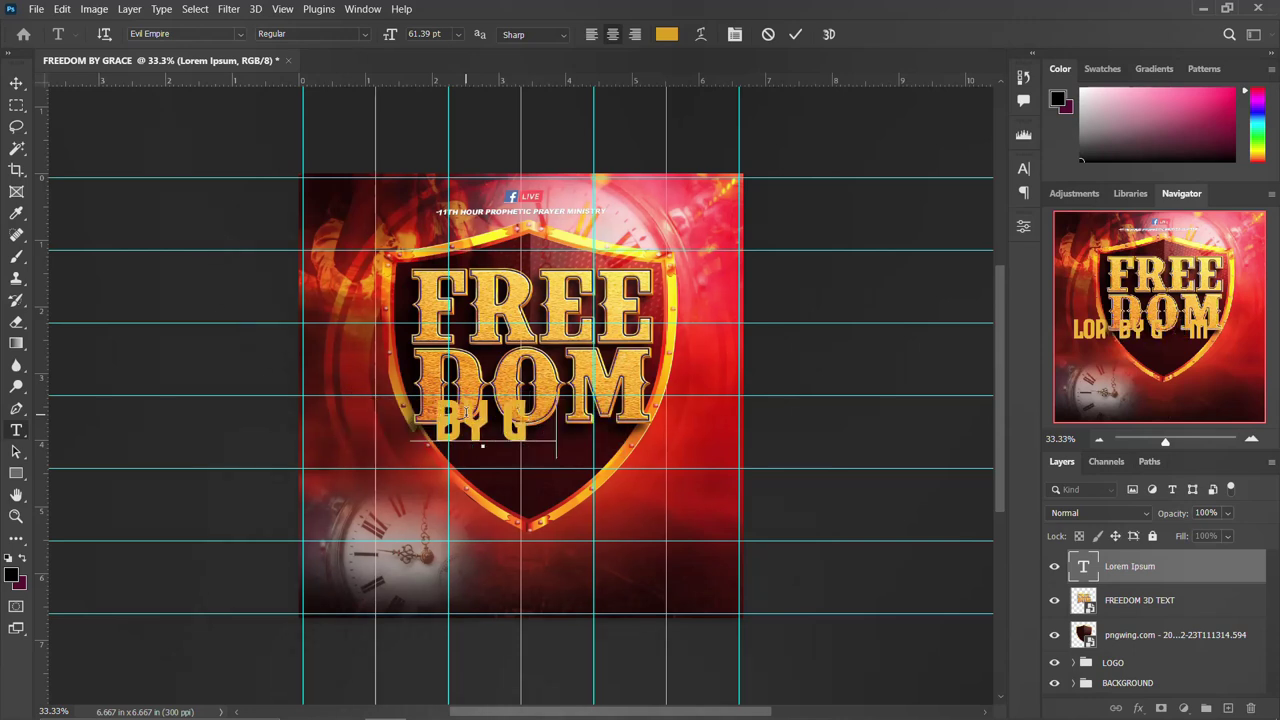
type("RACE")
key("ctrl+Return")
key("v")
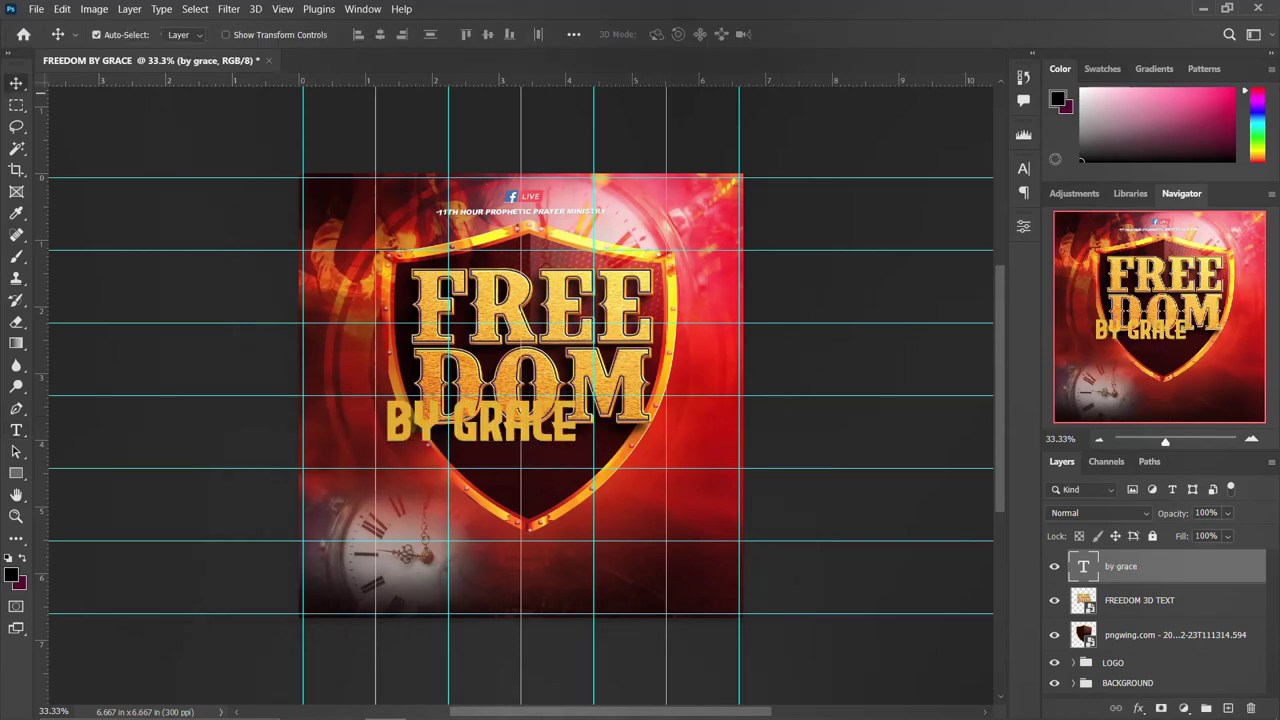
Set the BY GRACE text colour to white (ffffff) in the Character panel.
left_click(1024, 169)
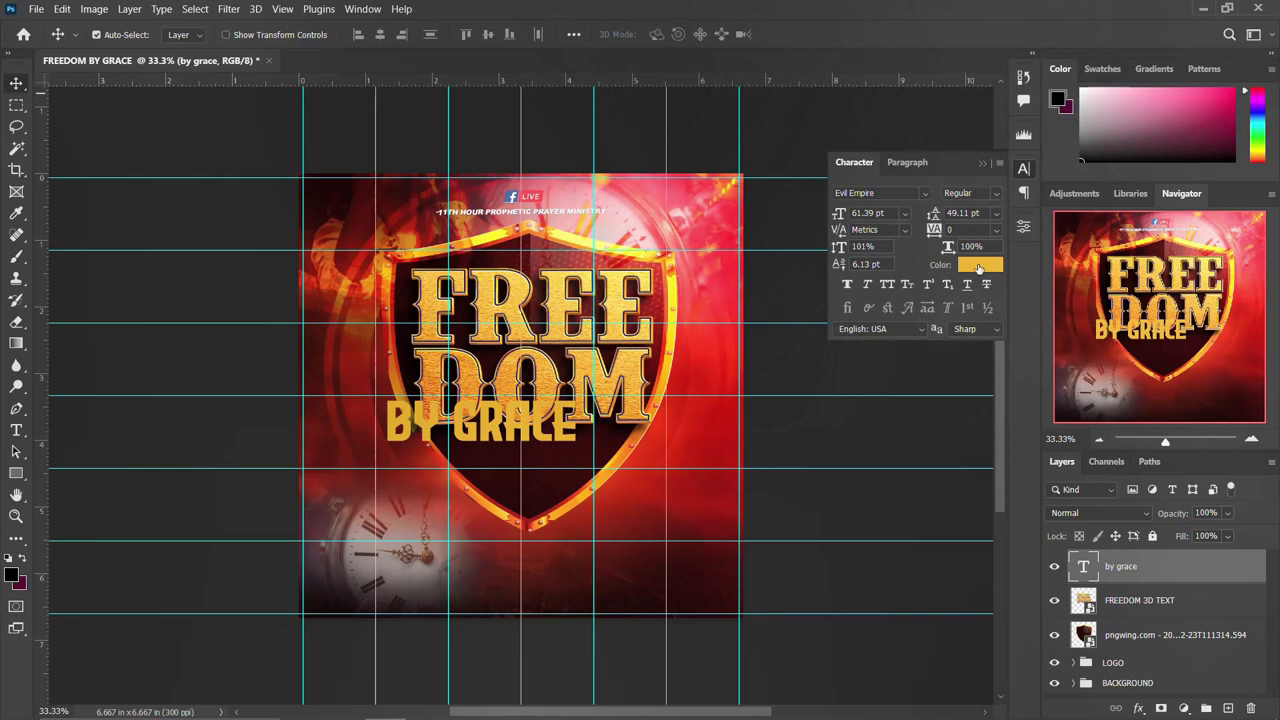
left_click(978, 259)
type("ffffff")
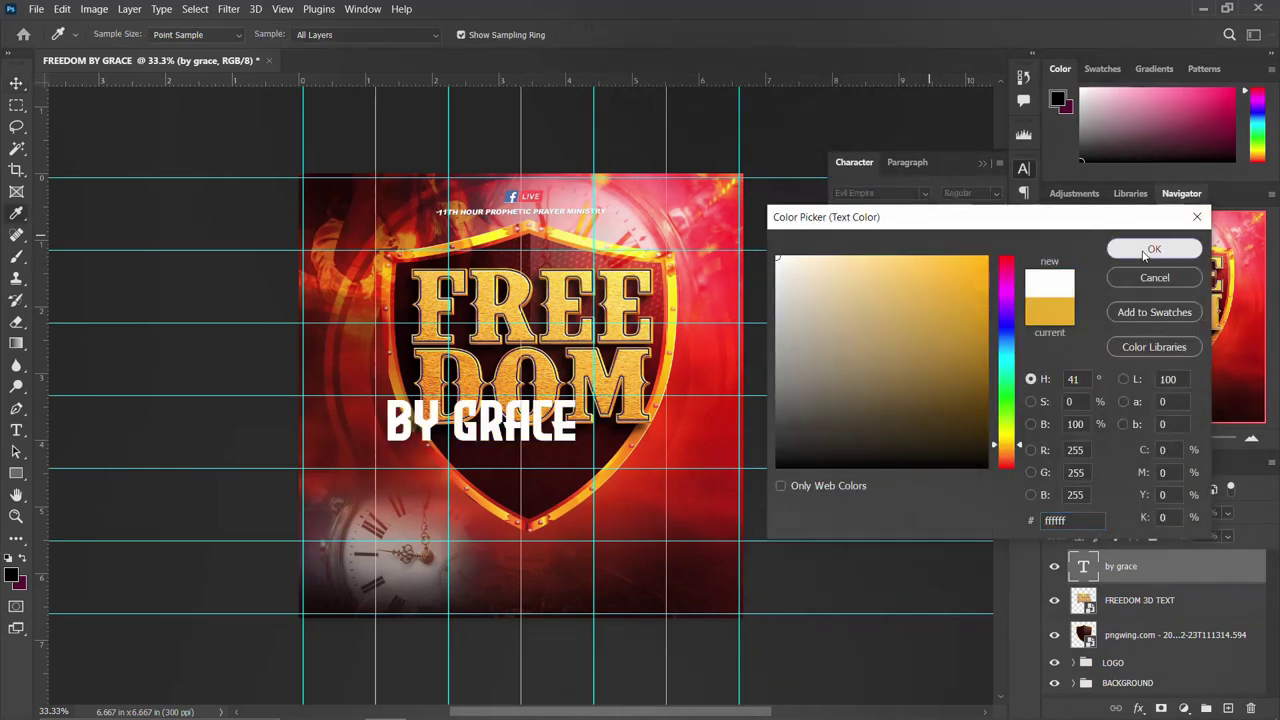
left_click(1145, 250)
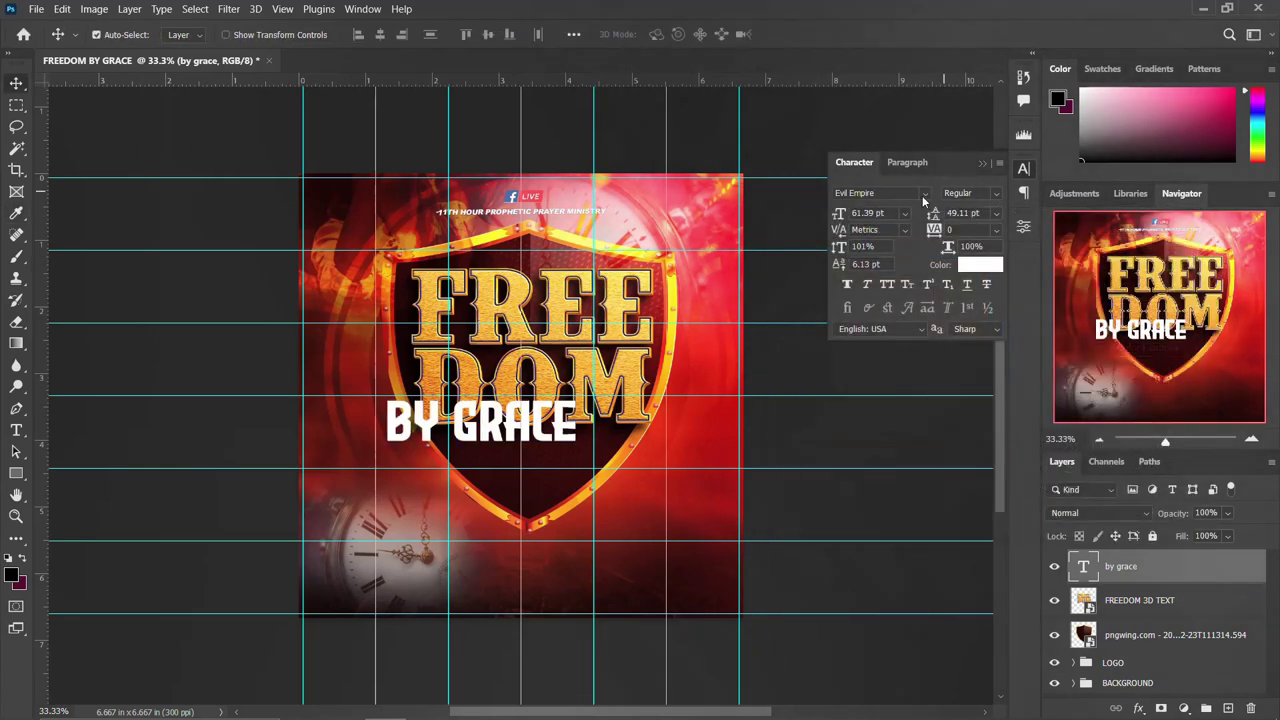
left_click(923, 196)
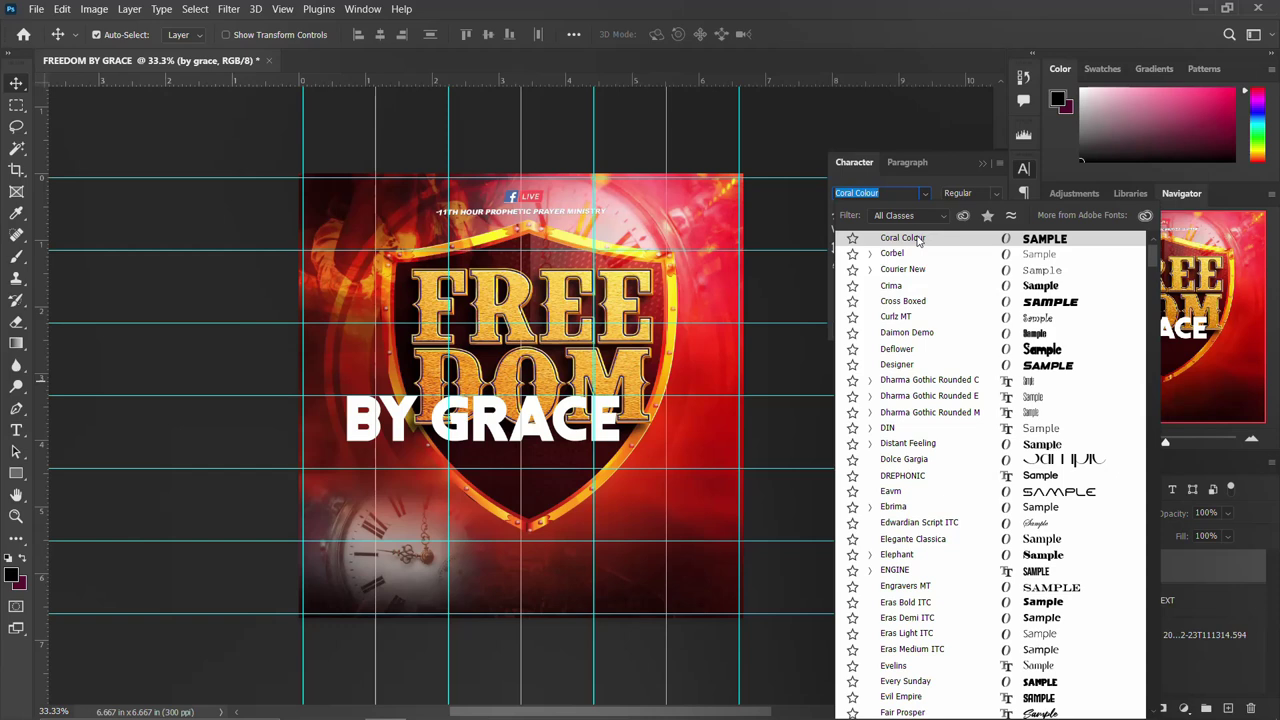
Apply the bold rounded Insaniburger font to BY GRACE and centre it on the shield below FREEDOM.
scroll(916, 250, "up", 15)
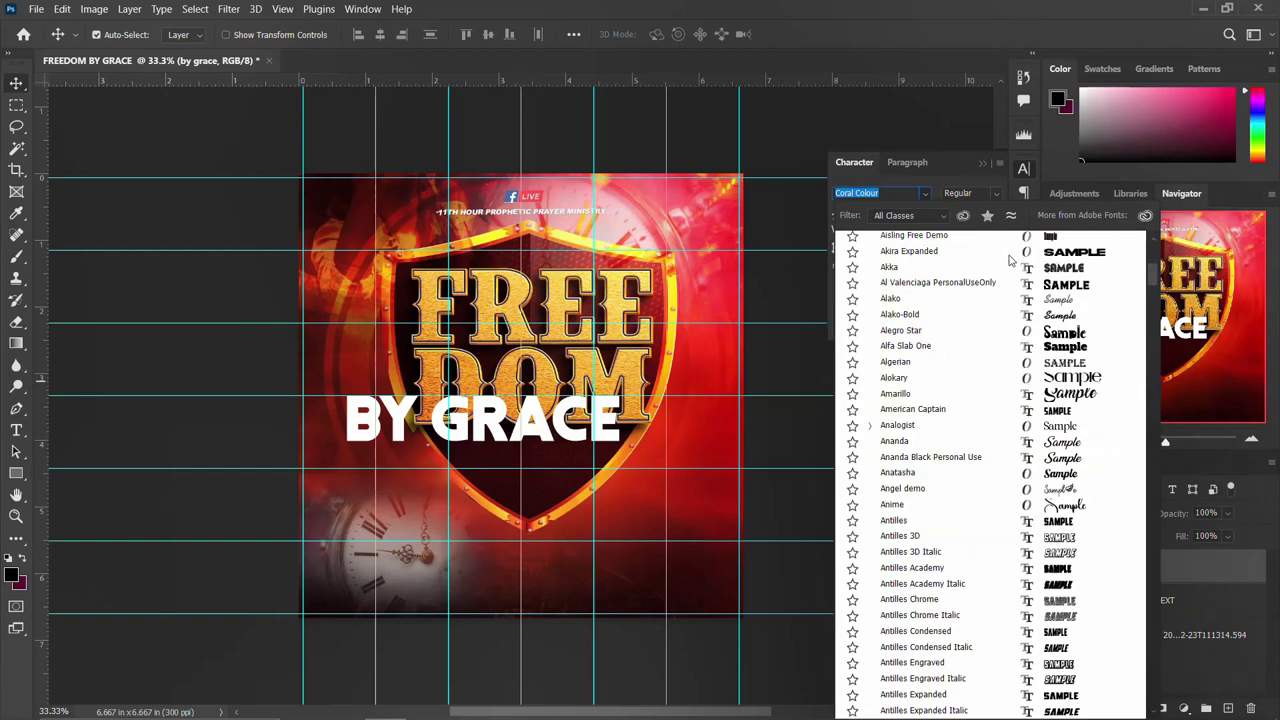
left_click(927, 244)
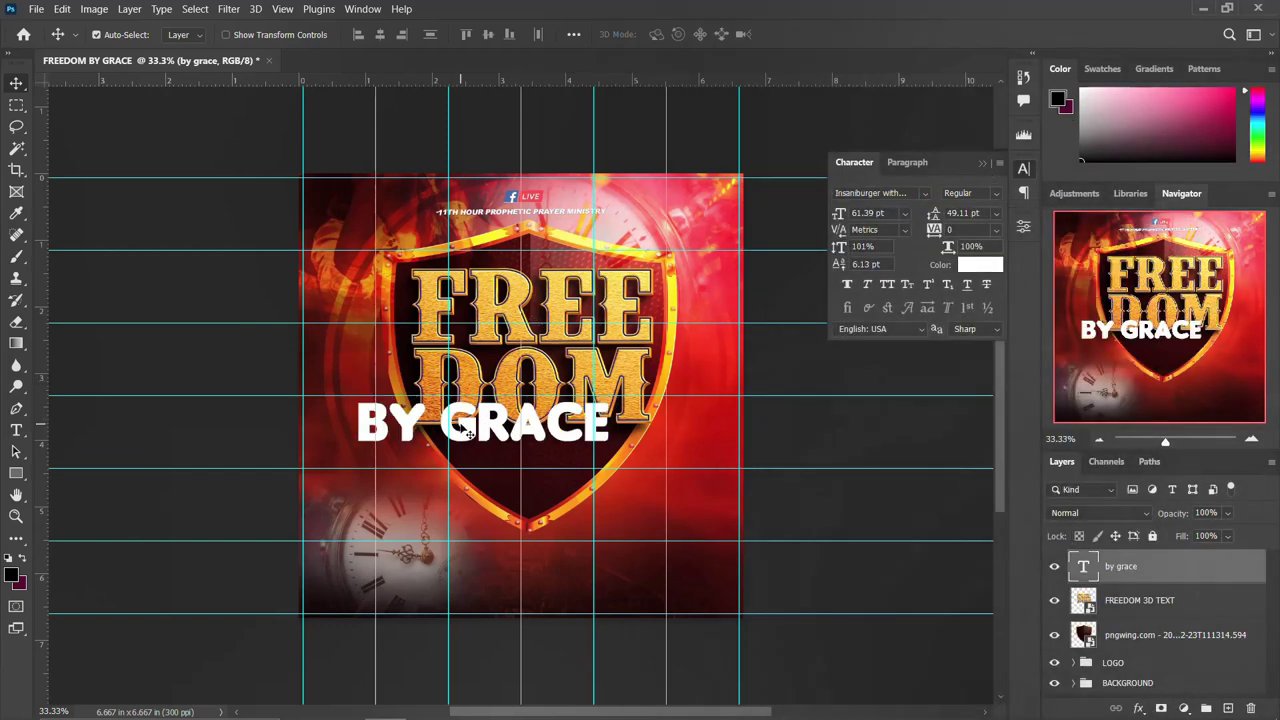
left_click_drag(463, 426, 497, 452)
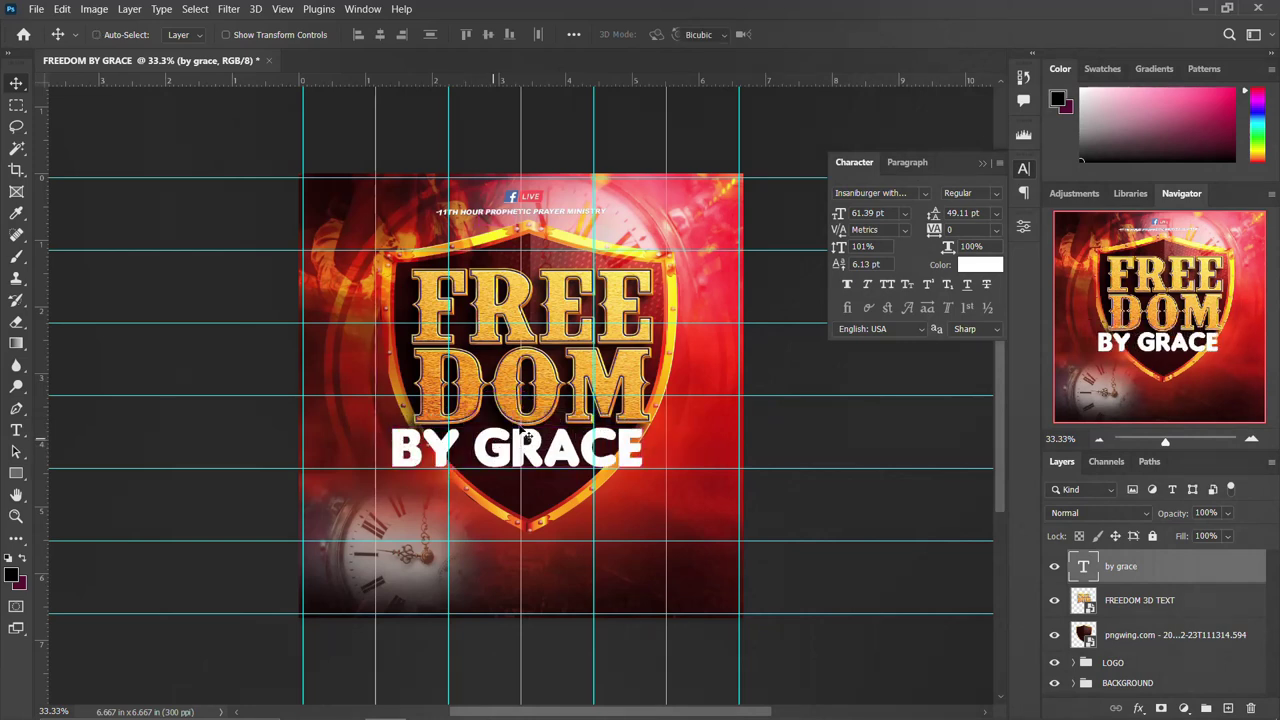
Scale BY GRACE down slightly and set its font size to 35 pt.
key("ctrl+t")
left_click_drag(647, 418, 557, 445)
key("Return")
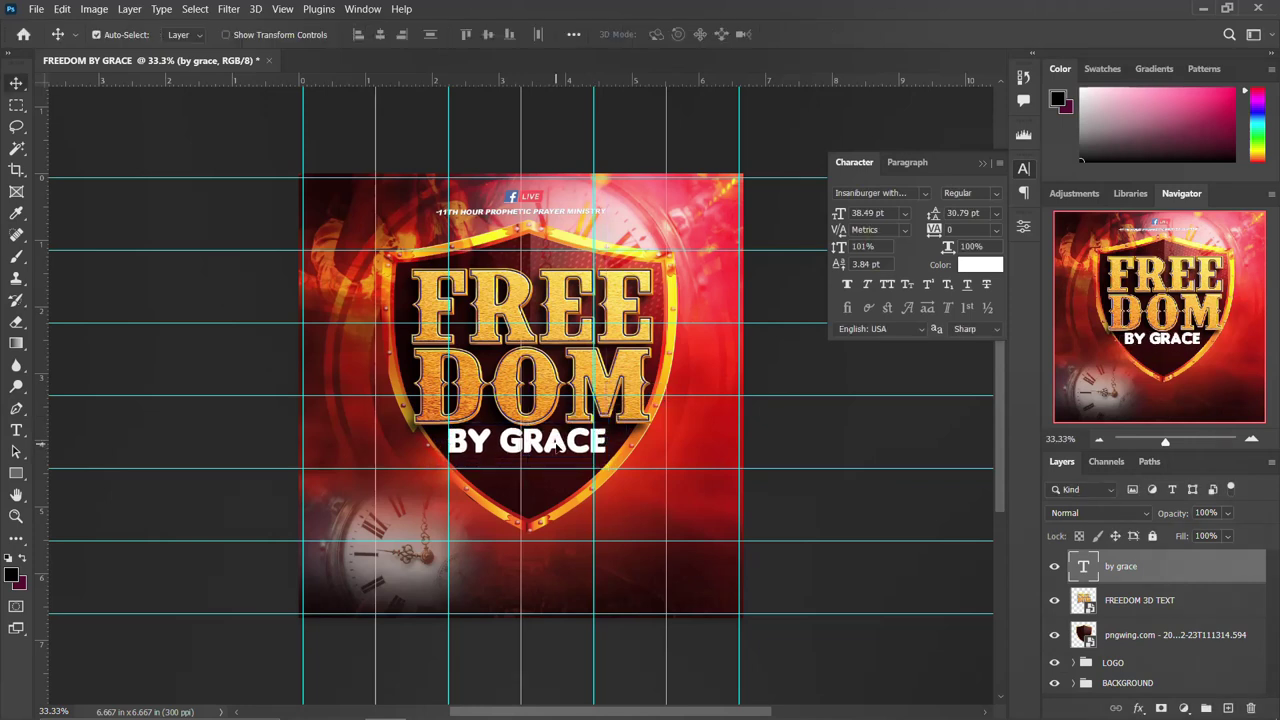
left_click(867, 213)
type("35pt")
key("Return")
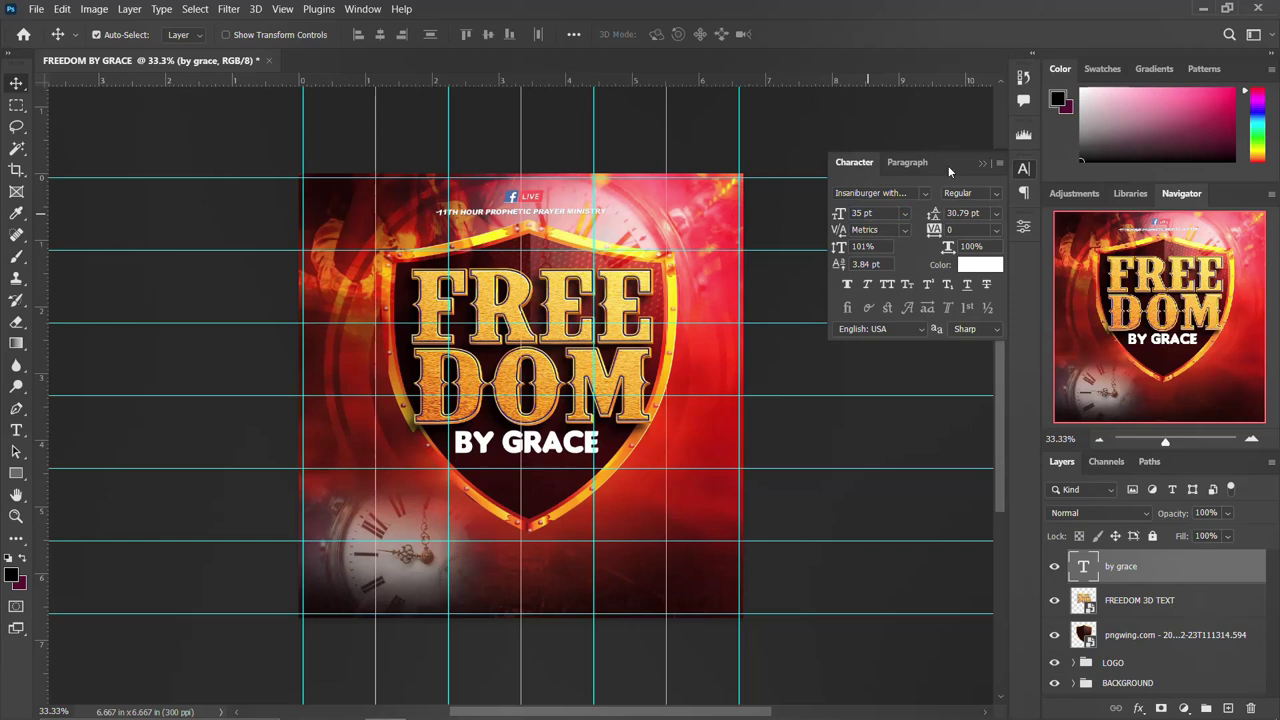
left_click(1022, 174)
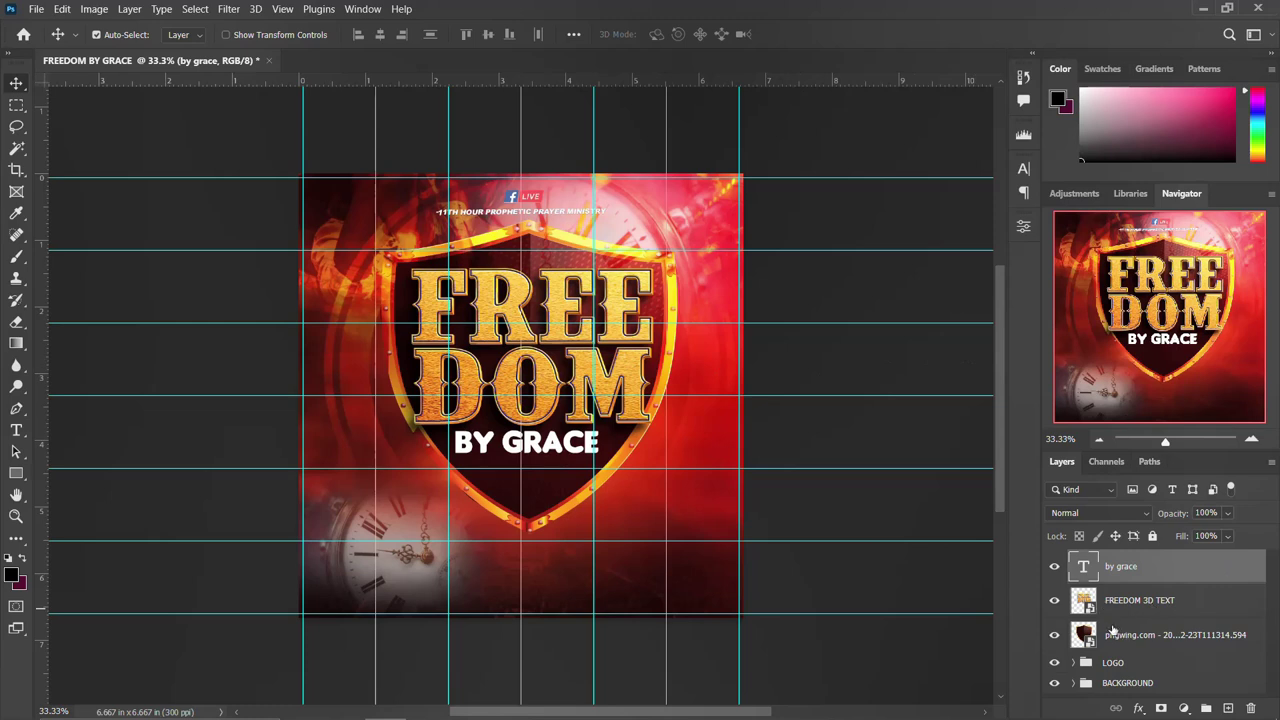
Group the pngwing shield, FREEDOM 3D TEXT and by grace layers into a group named THEME.
left_click(1108, 629)
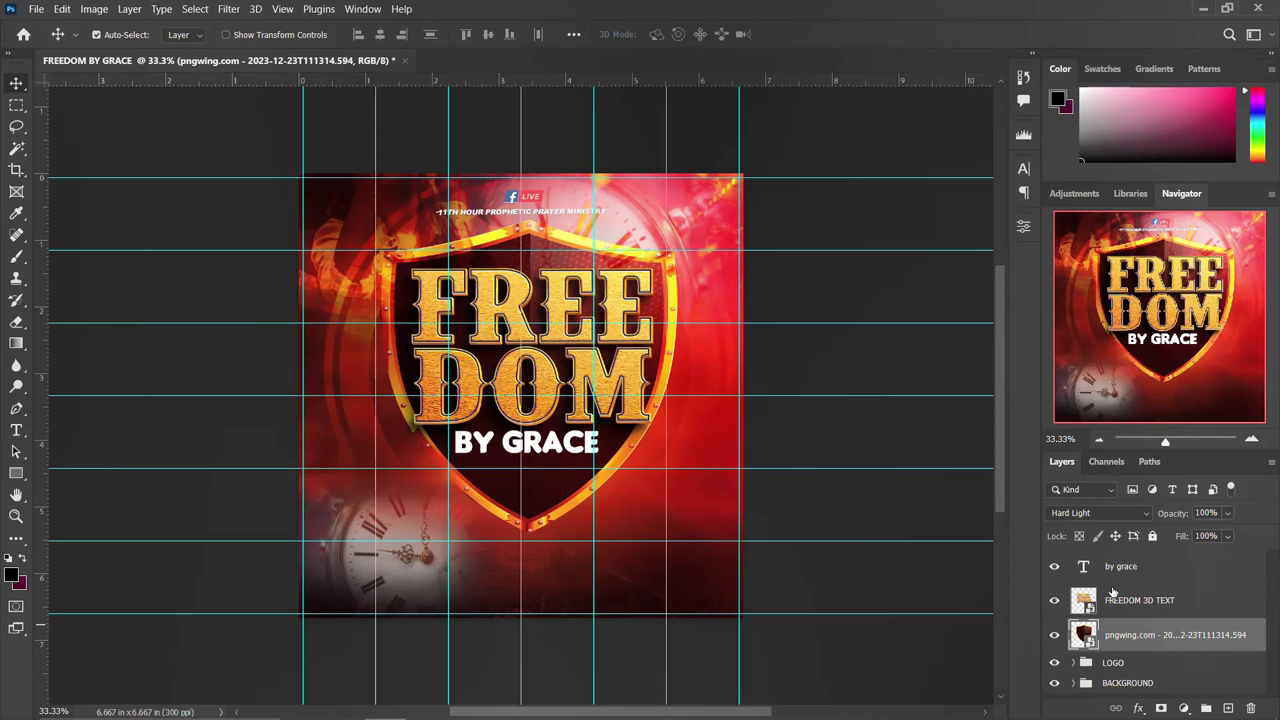
left_click(1133, 568, "shift")
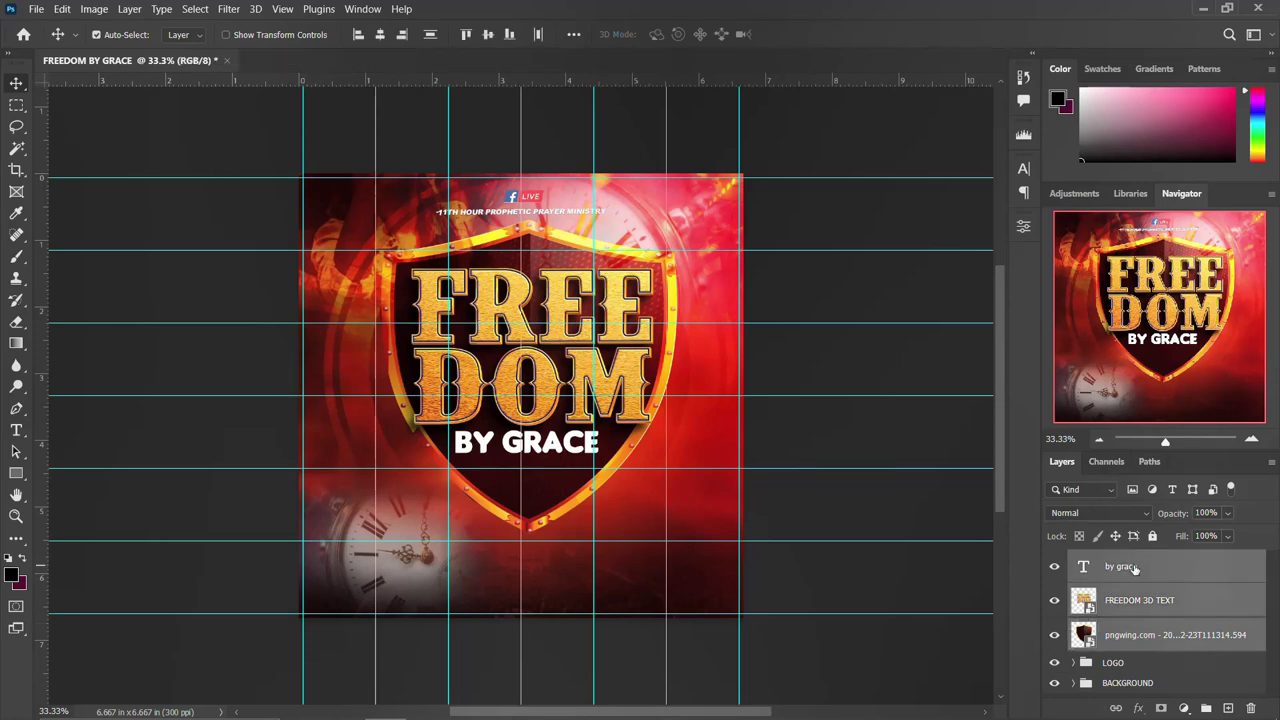
key("ctrl+g")
double_click(1115, 560)
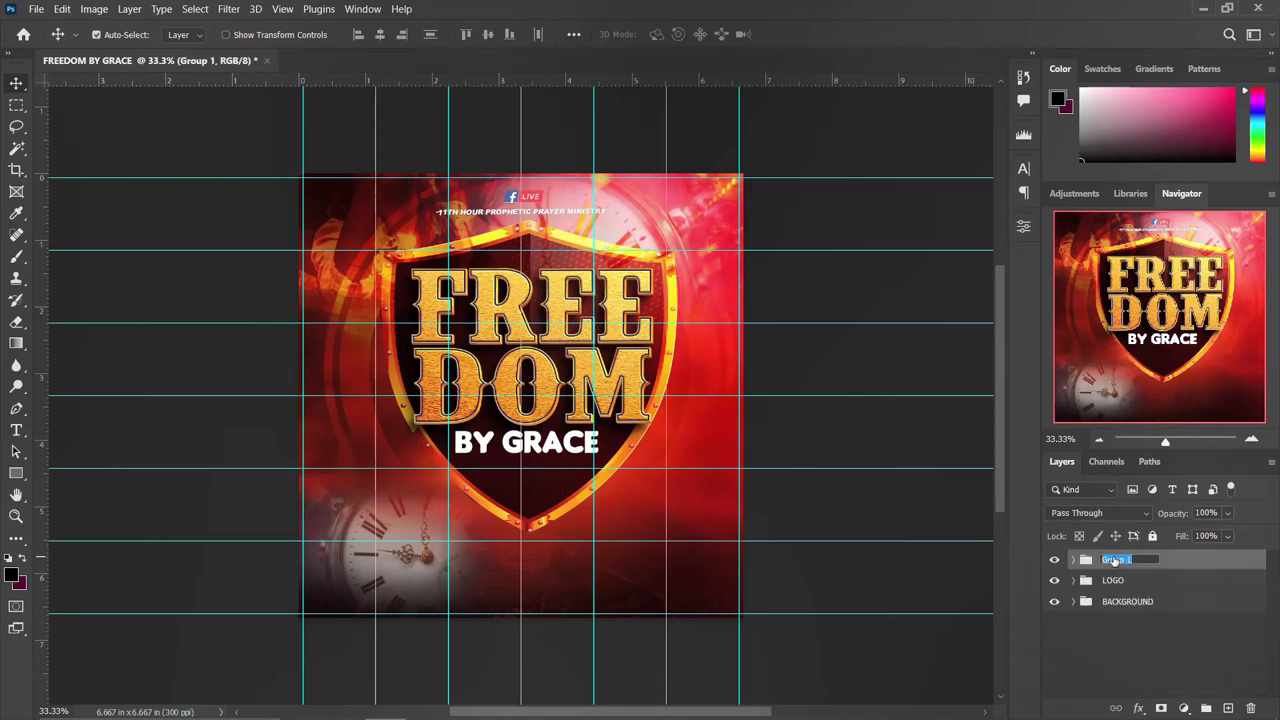
type("THEME")
key("Return")
Scale the THEME group down to about 86% and nudge it up and left.
key("ctrl+t")
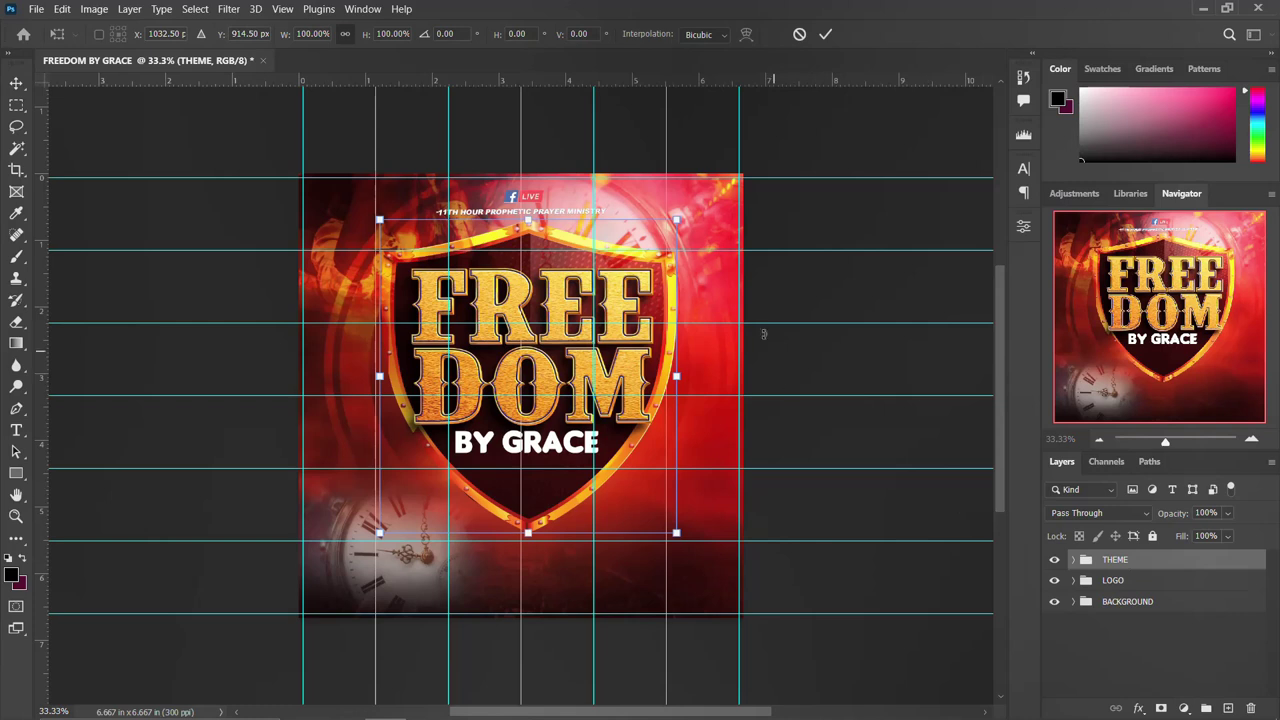
left_click_drag(666, 217, 641, 232)
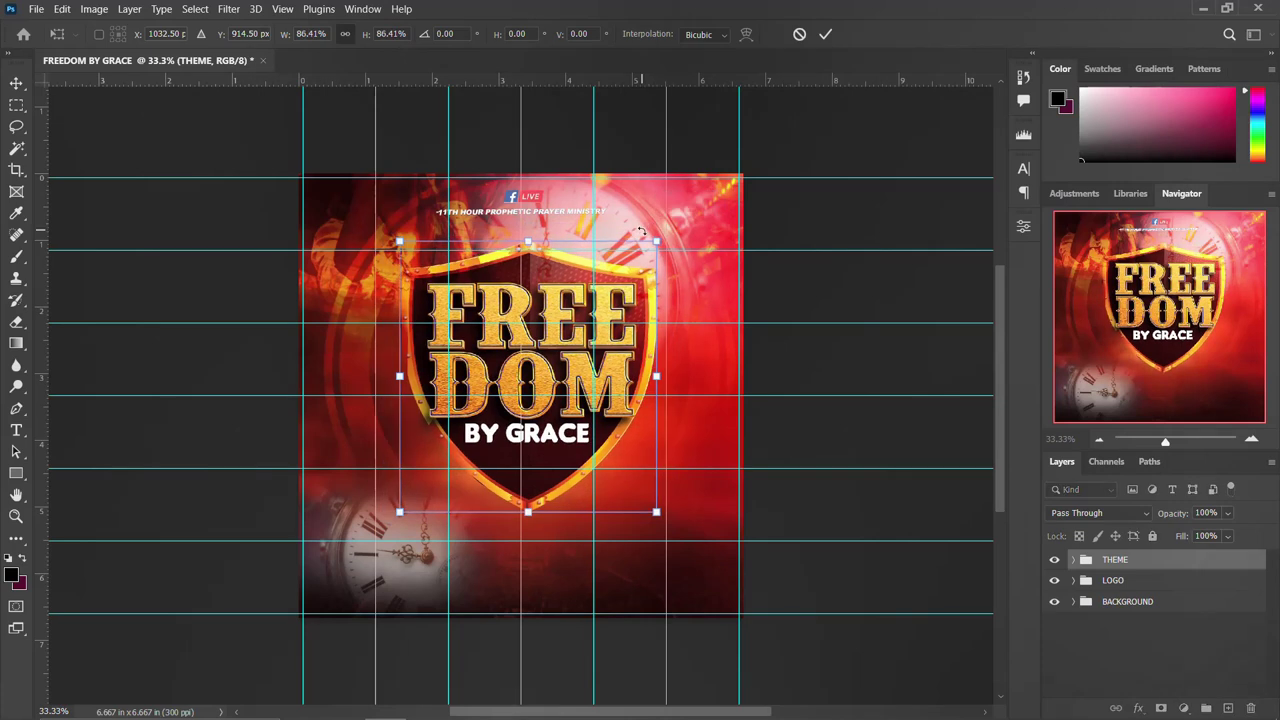
mouse_move(537, 265)
left_mouse_down()
mouse_move(530, 253)
mouse_move(540, 267)
left_mouse_up()
key("Return")
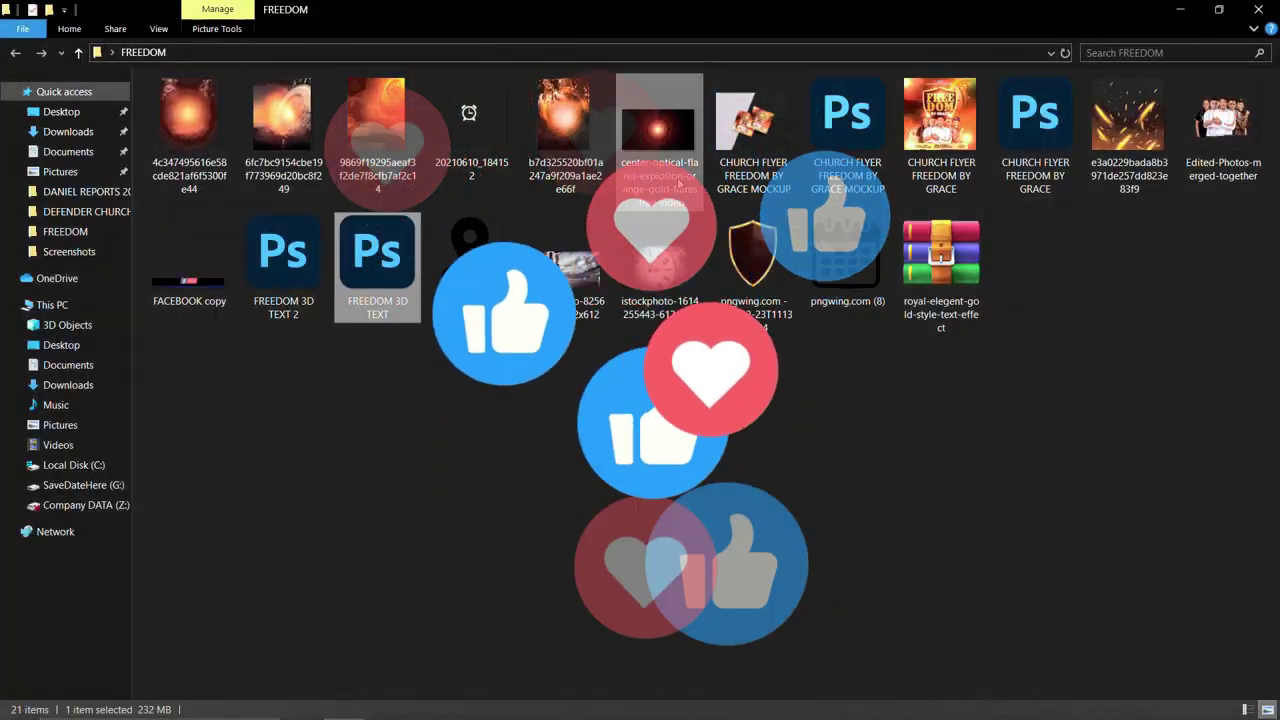
Drag Edited-Photos-merged-together from the FREEDOM folder onto the Photoshop canvas.
left_click(1225, 117)
left_click_drag(1225, 117, 493, 558)
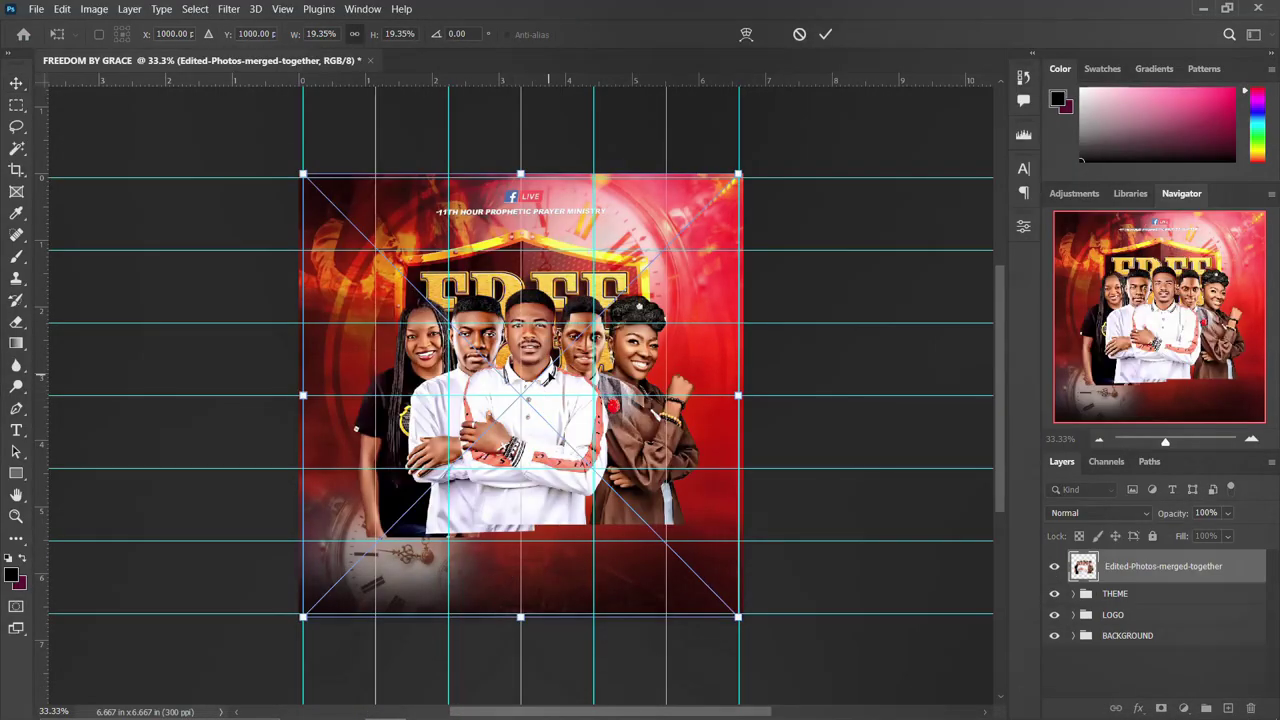
Move the placed group photo down, shrink it slightly and commit the placement.
left_click_drag(553, 342, 553, 433)
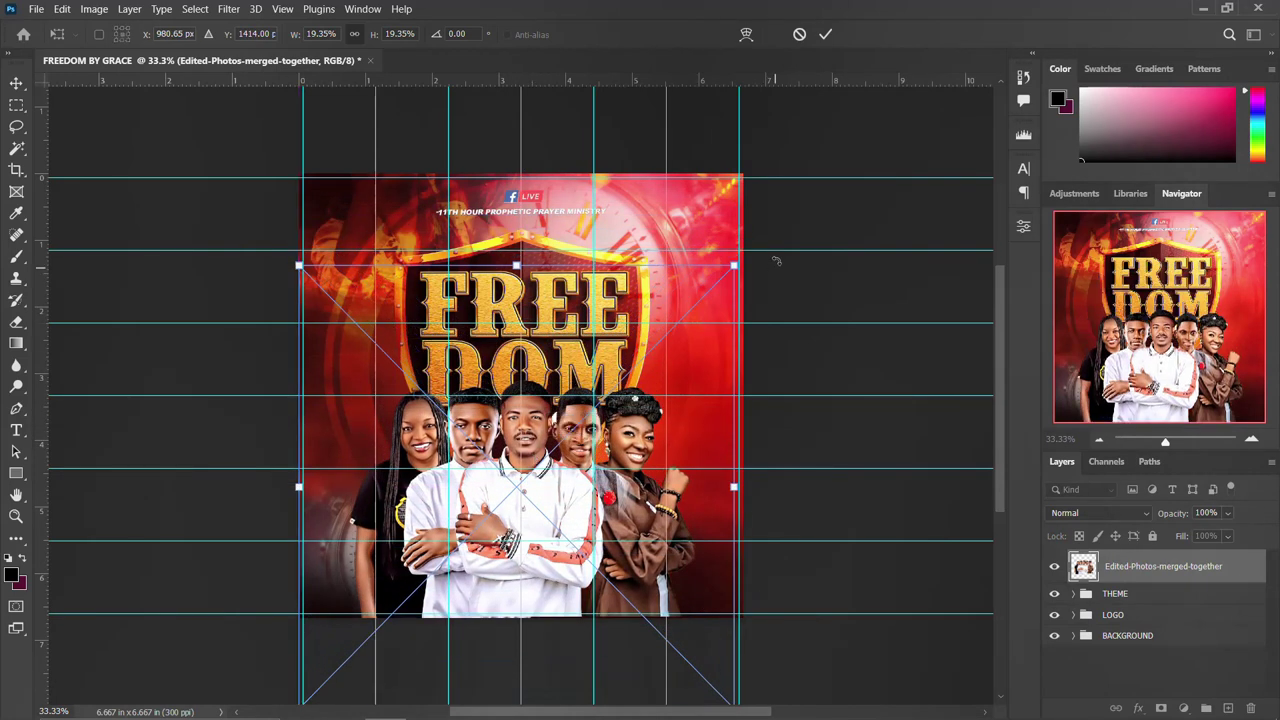
left_click_drag(734, 265, 709, 288)
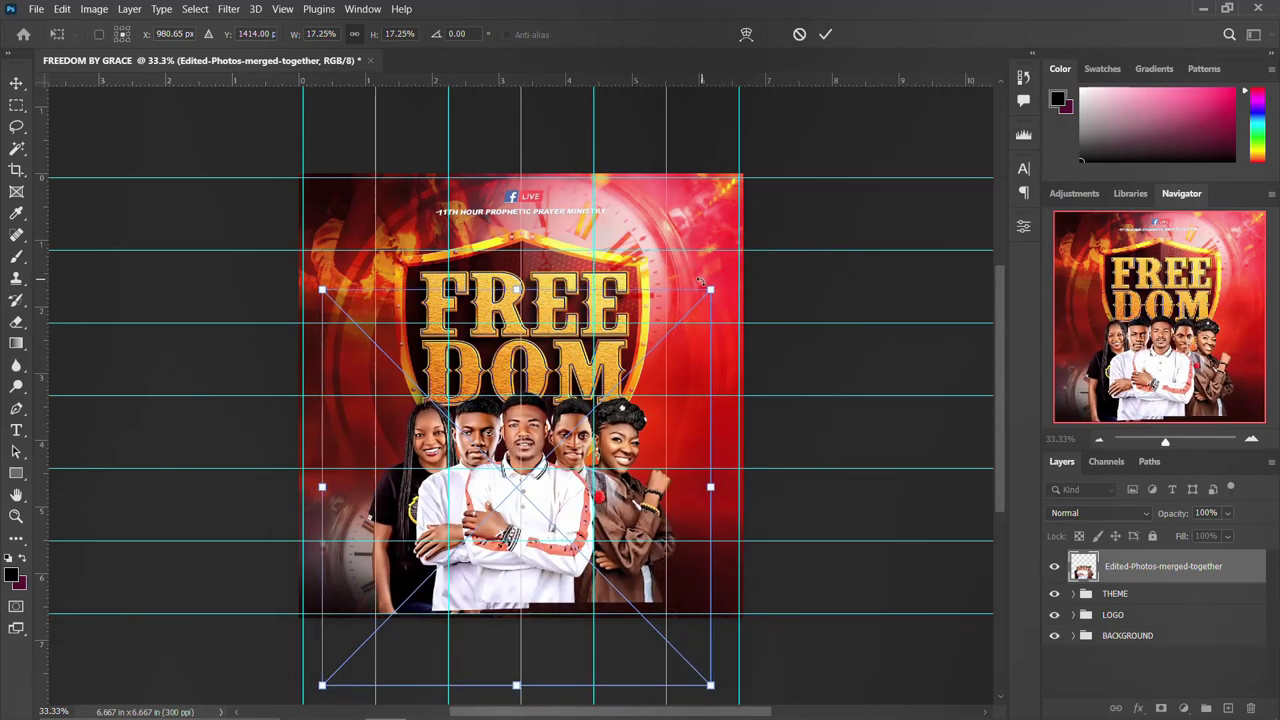
key("Return")
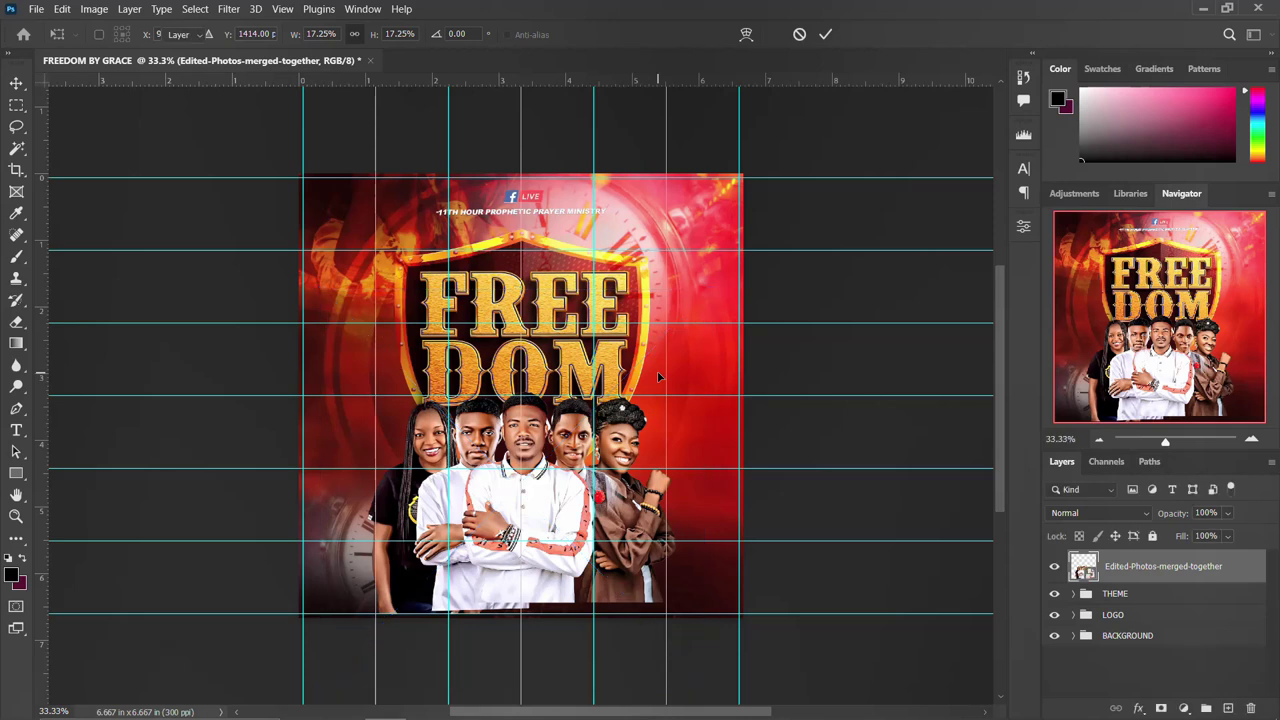
Shrink and raise the THEME group, then lower the people photo to reveal BY GRACE.
left_click(1133, 594)
key("ctrl+t")
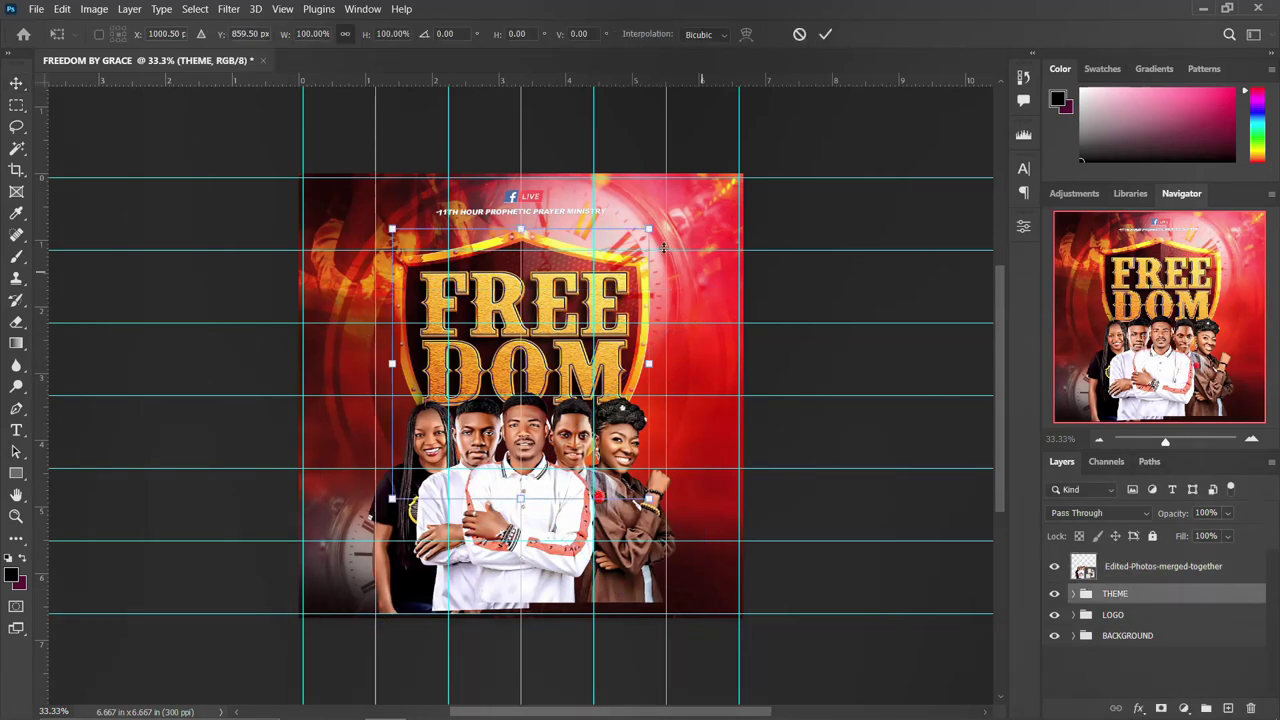
left_click_drag(647, 231, 633, 233)
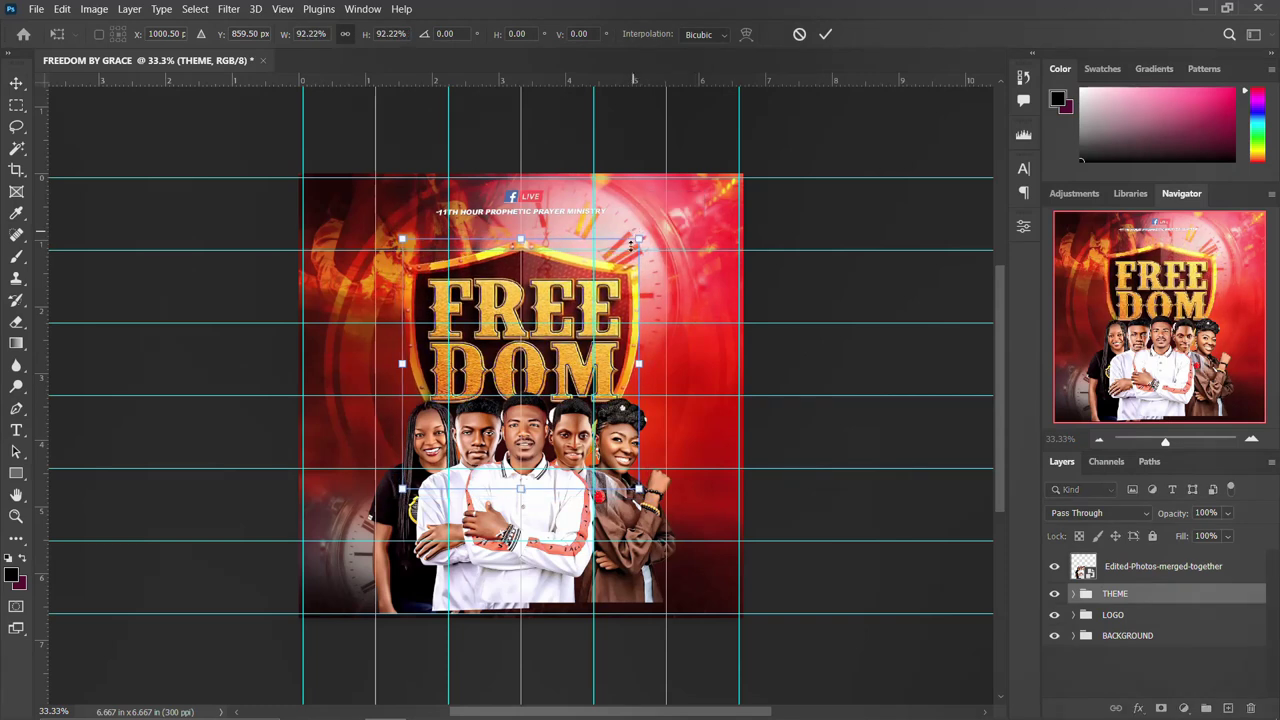
left_click_drag(575, 313, 573, 290)
key("Return")
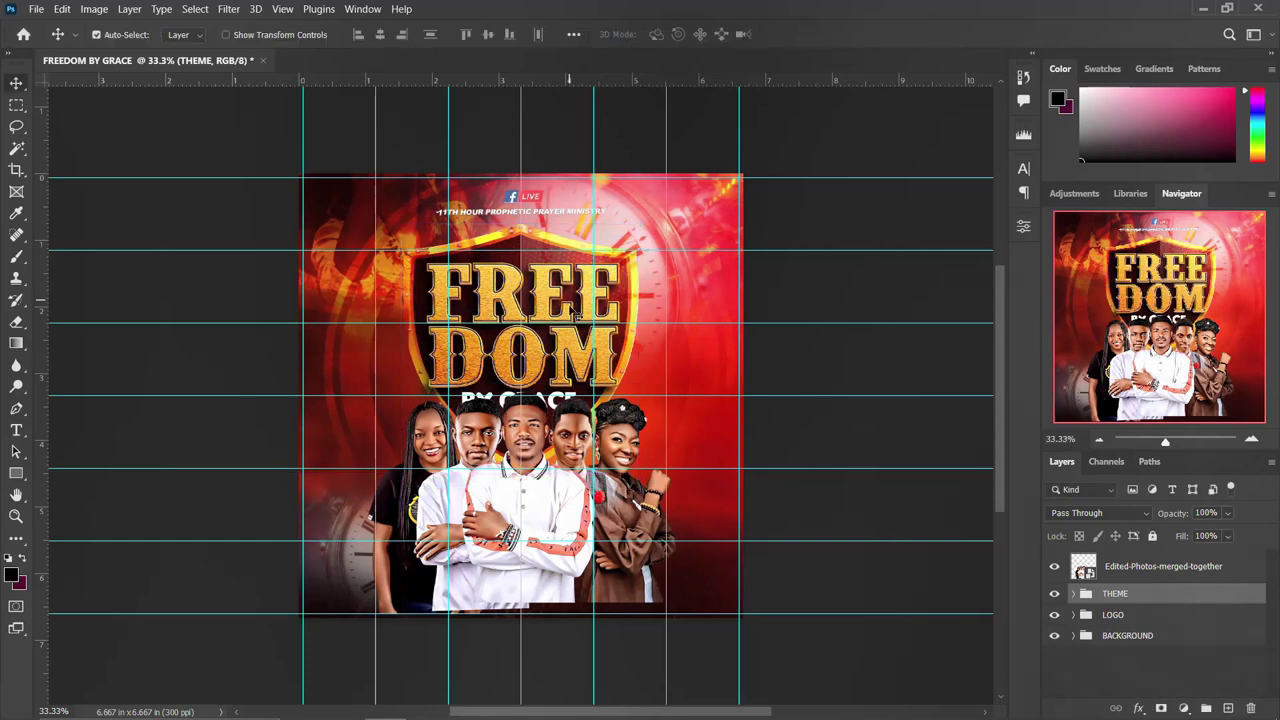
mouse_move(532, 425)
left_mouse_down()
mouse_move(534, 436)
mouse_move(546, 418)
left_mouse_up()
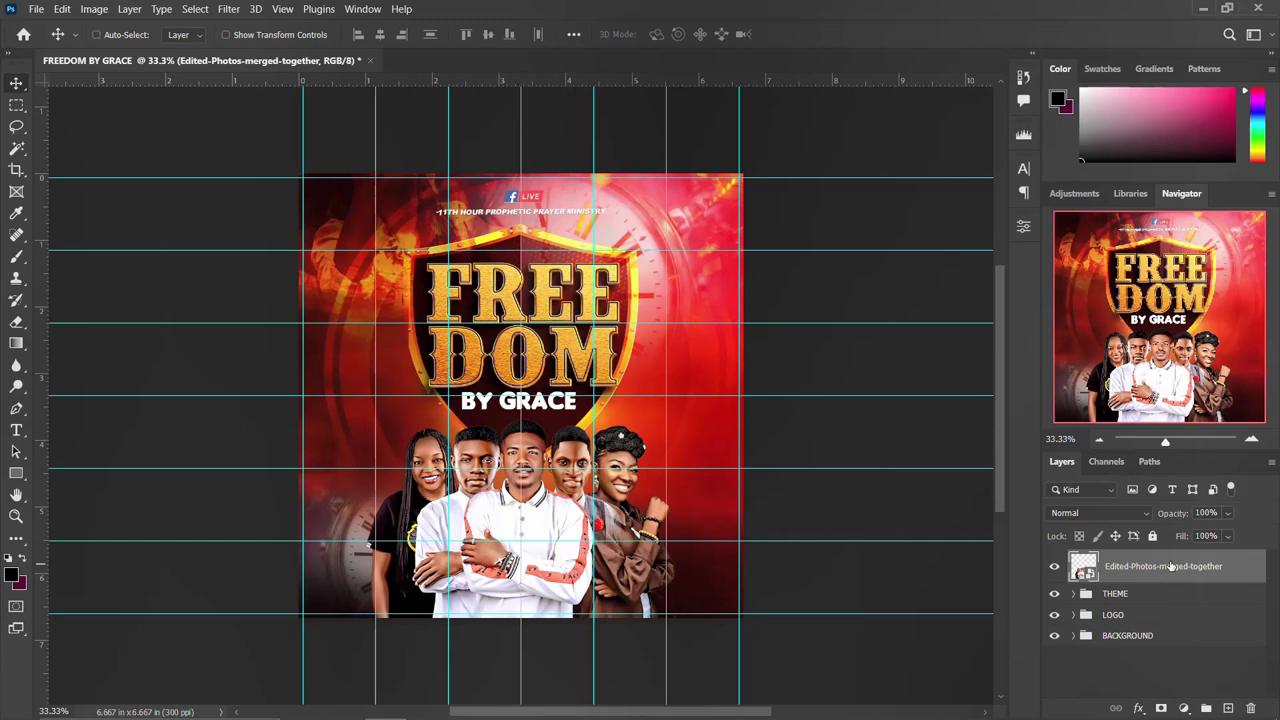
Put the people photo in a new group named NAMES & IMAGES.
key("ctrl+g")
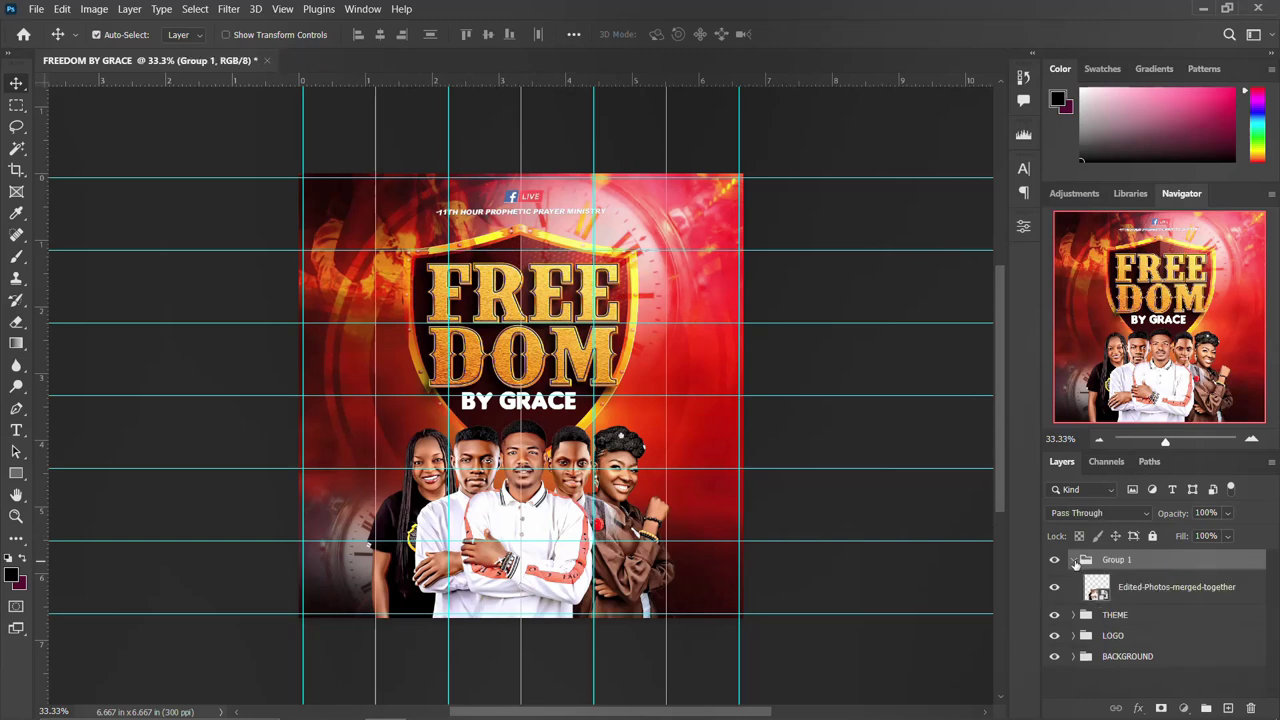
left_click(1077, 562)
double_click(1114, 560)
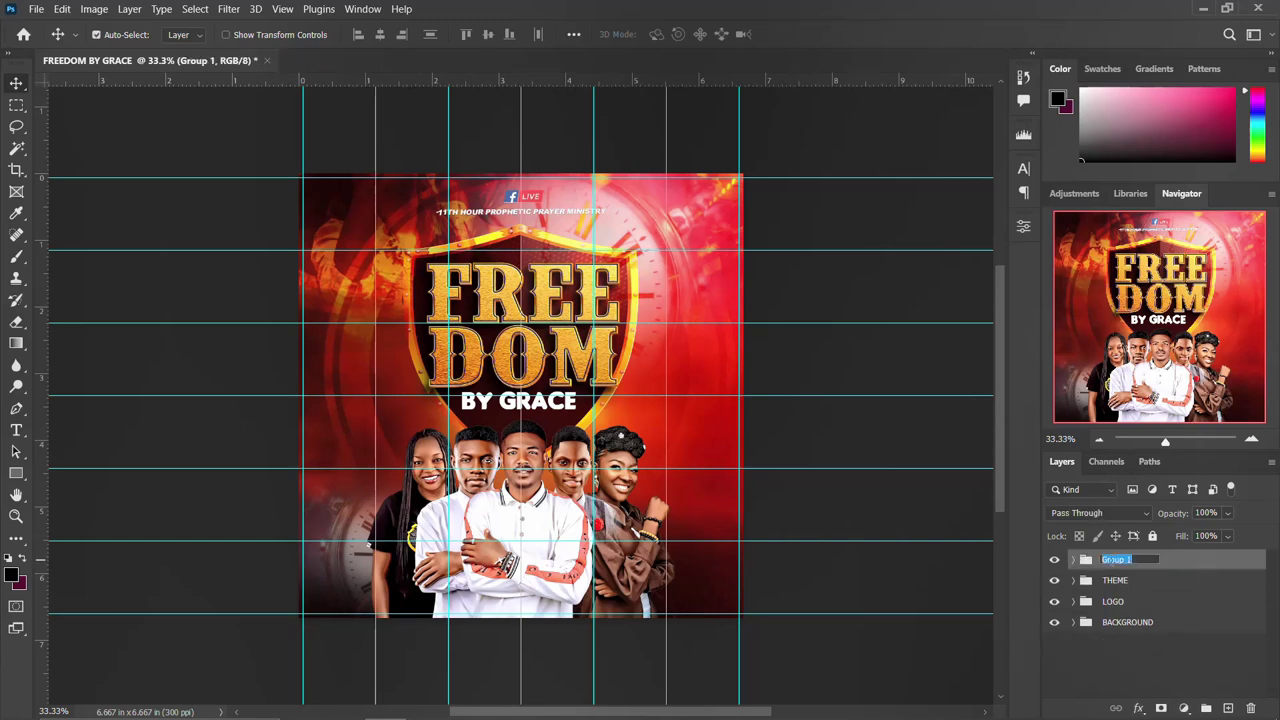
type("NAMES & IMAGES")
key("Return")
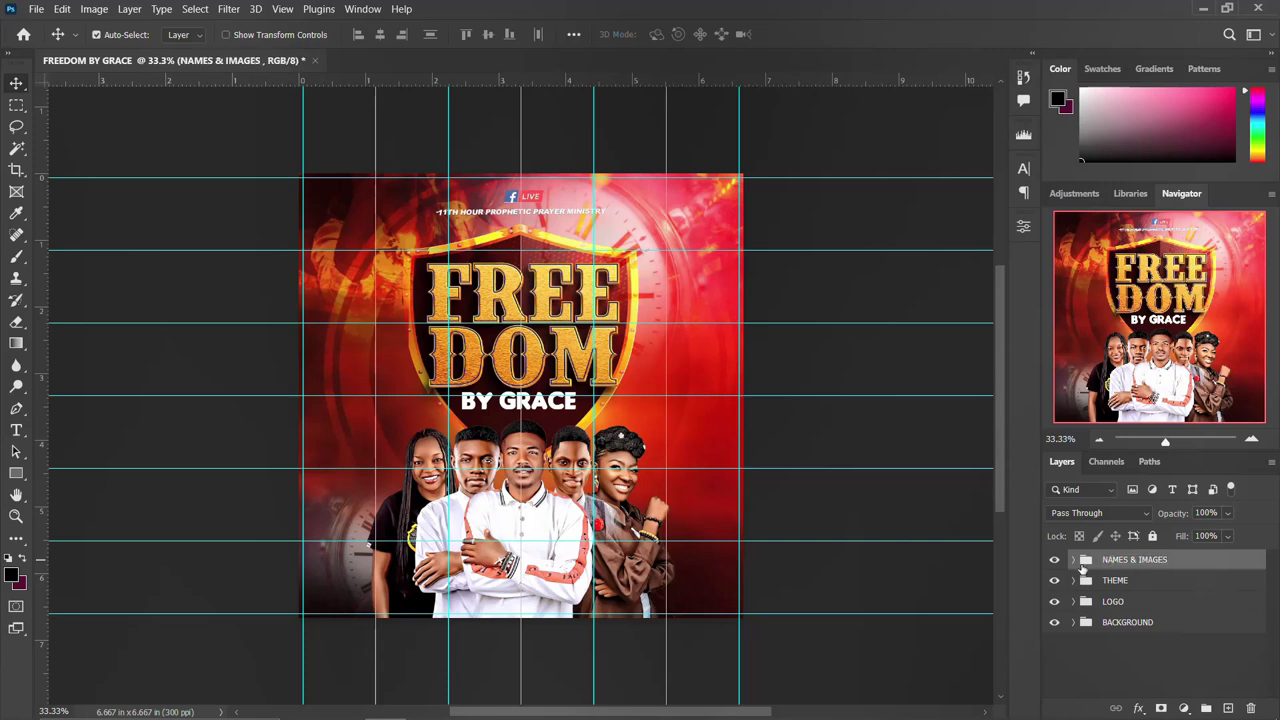
left_click(1073, 560)
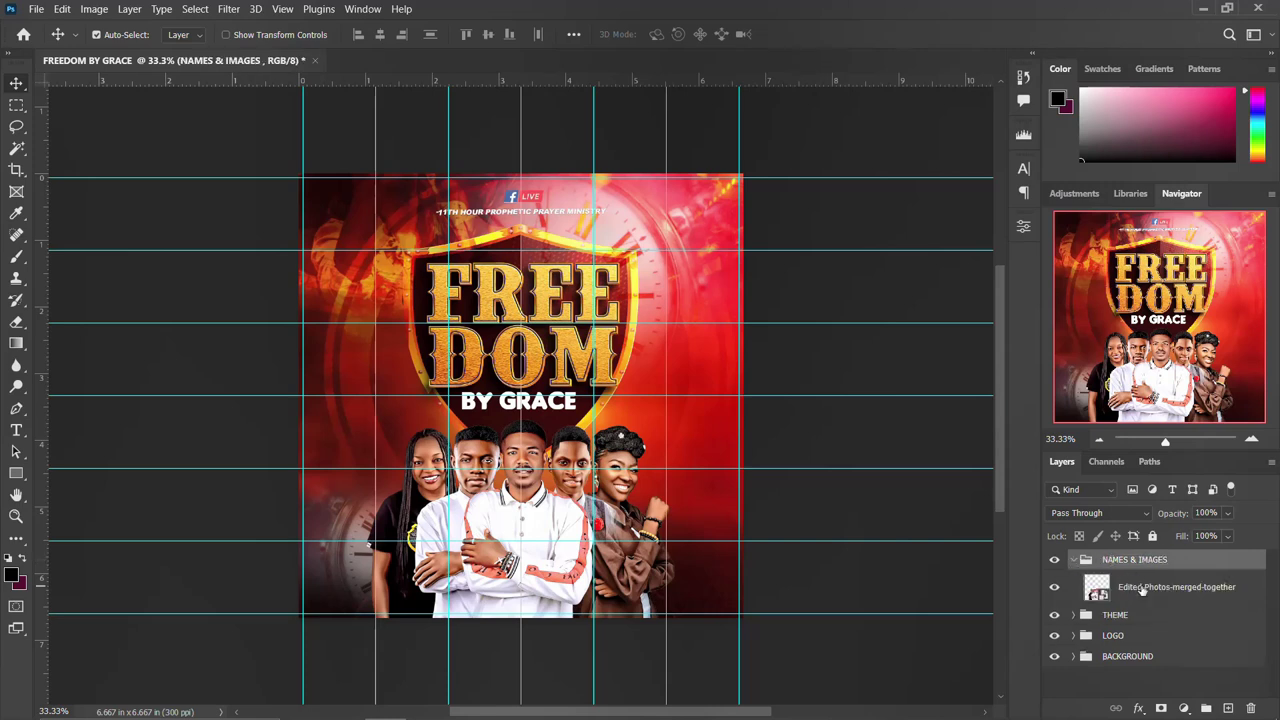
left_click(1143, 590)
key("t")
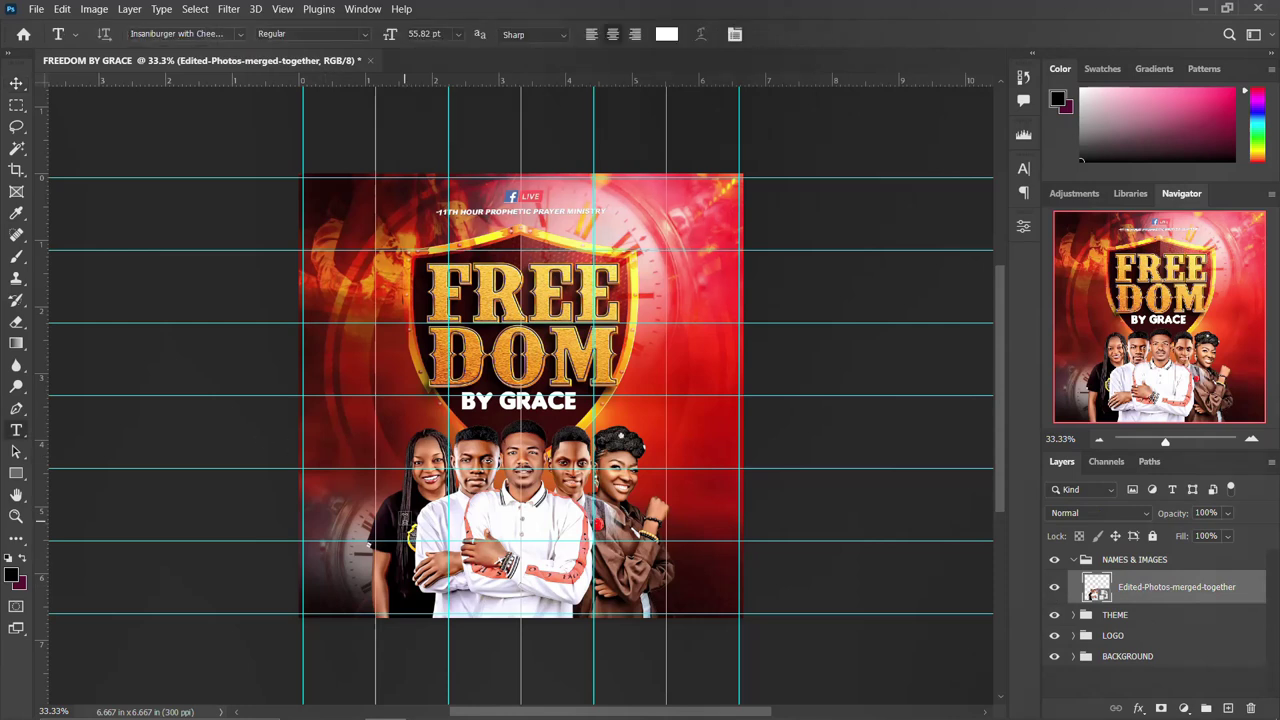
left_click(405, 512)
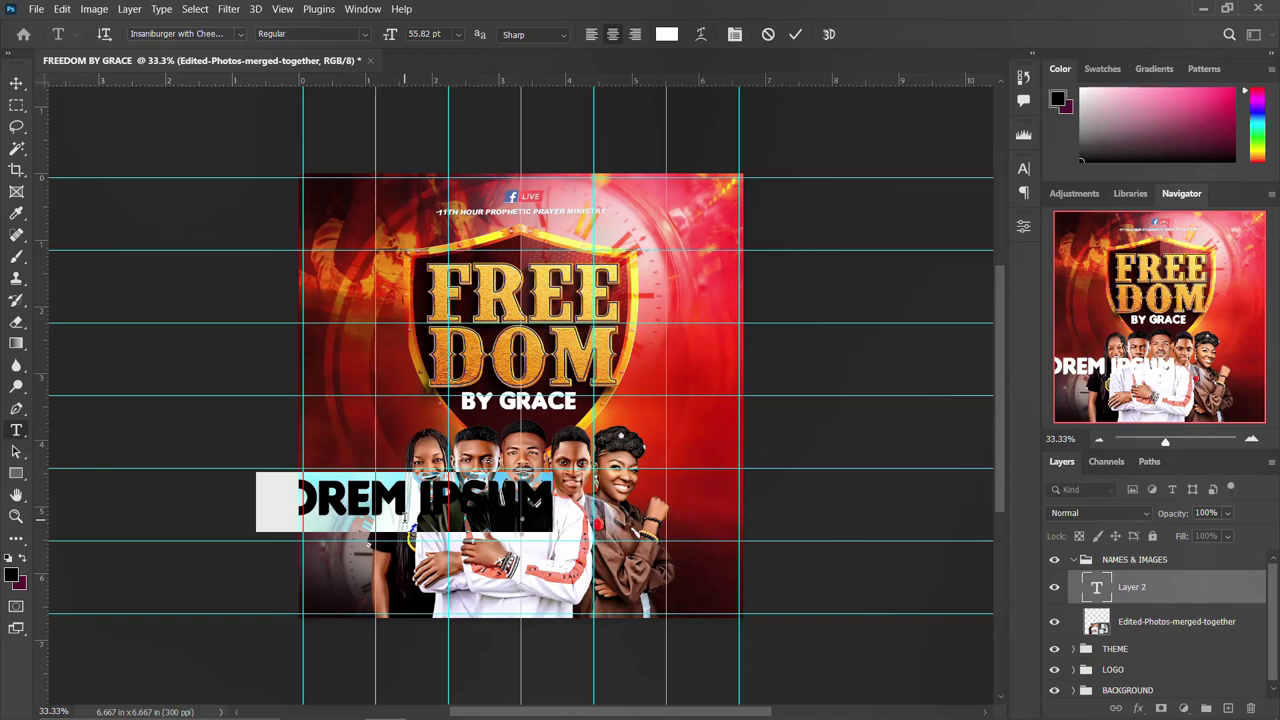
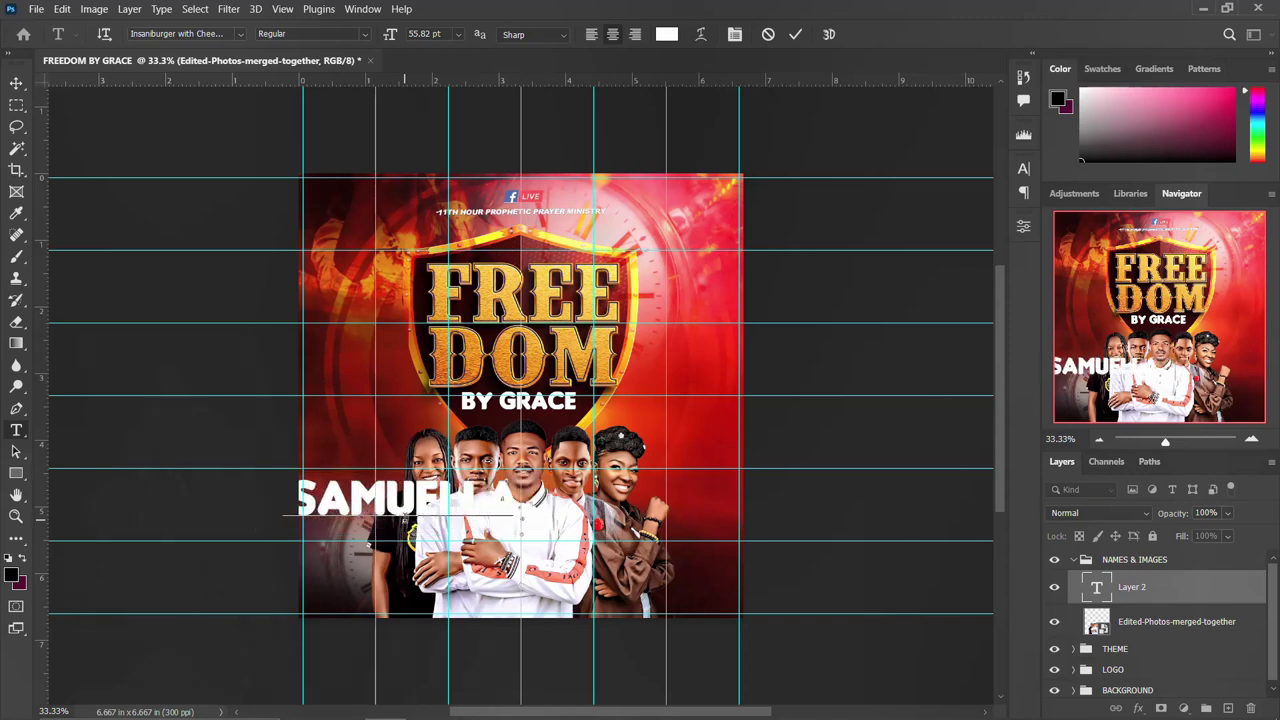
key("Return")
key("ctrl+Return")
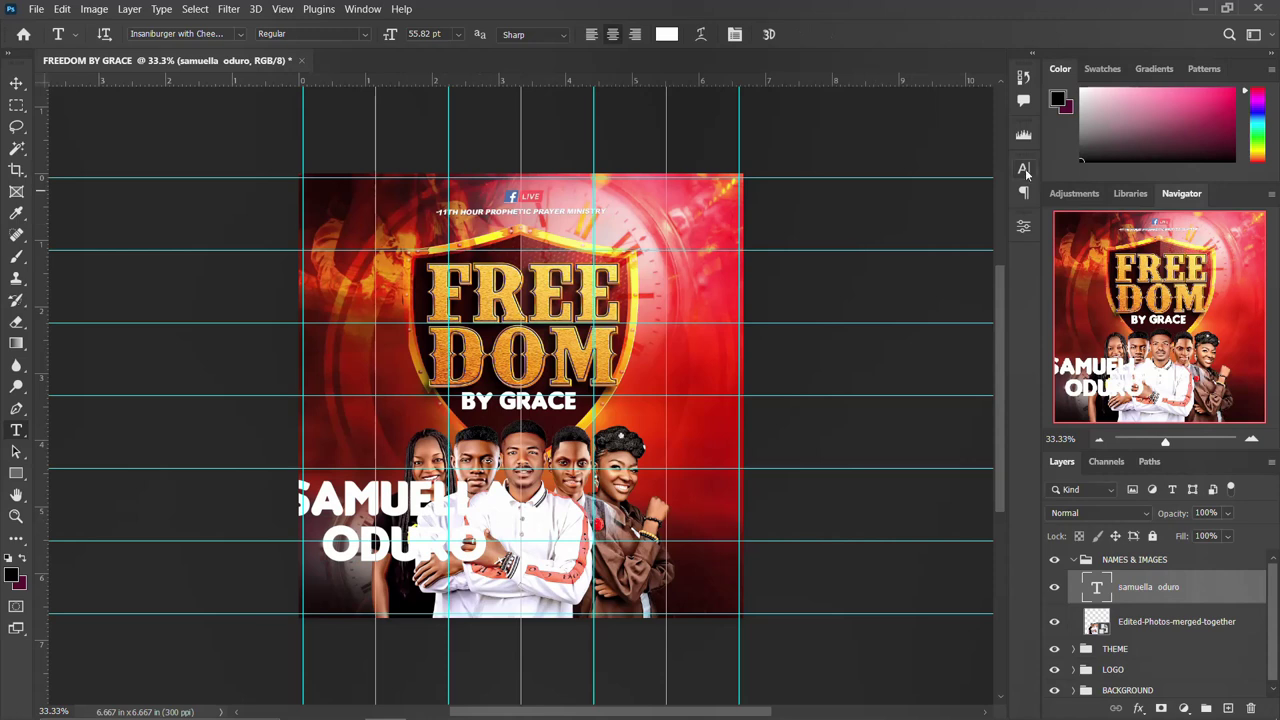
left_click(1023, 168)
double_click(870, 213)
type("10")
key("Return")
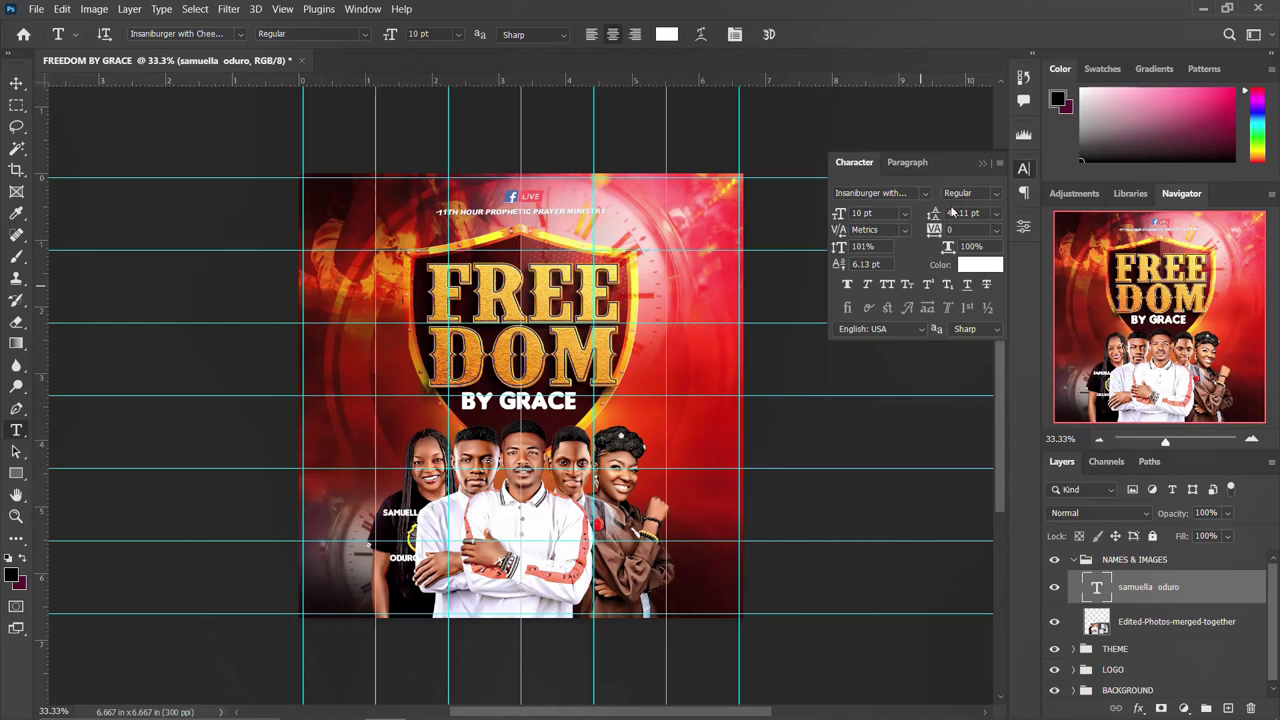
Set the caption's leading to 10 pt and colour it with the FREEDOM title's orange.
double_click(958, 213)
type("10")
key("Return")
left_click(990, 265)
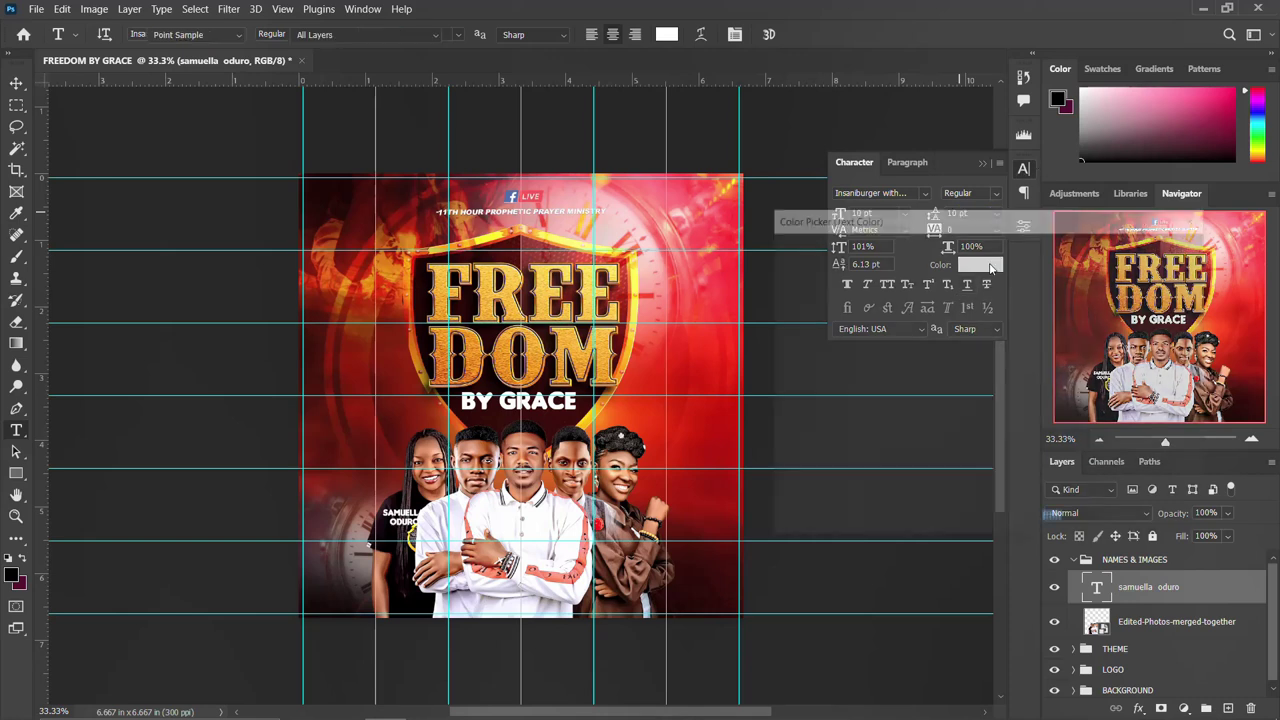
left_click(472, 352)
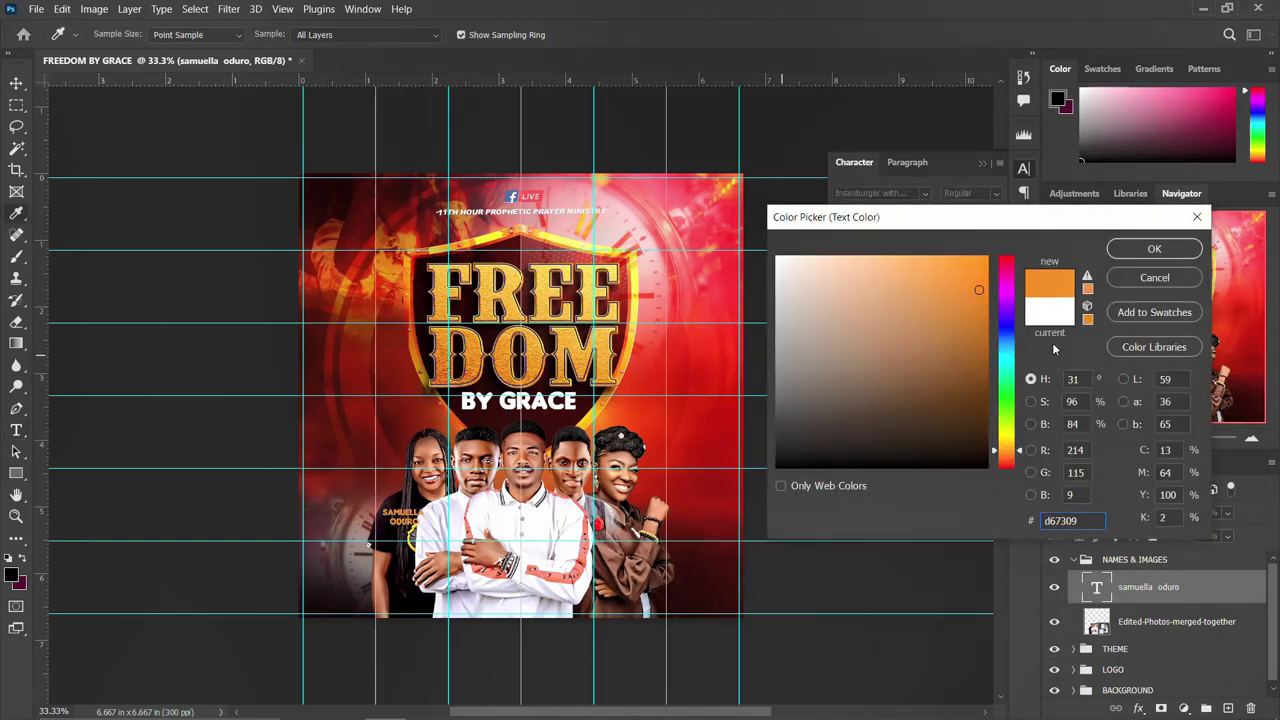
left_click(1149, 248)
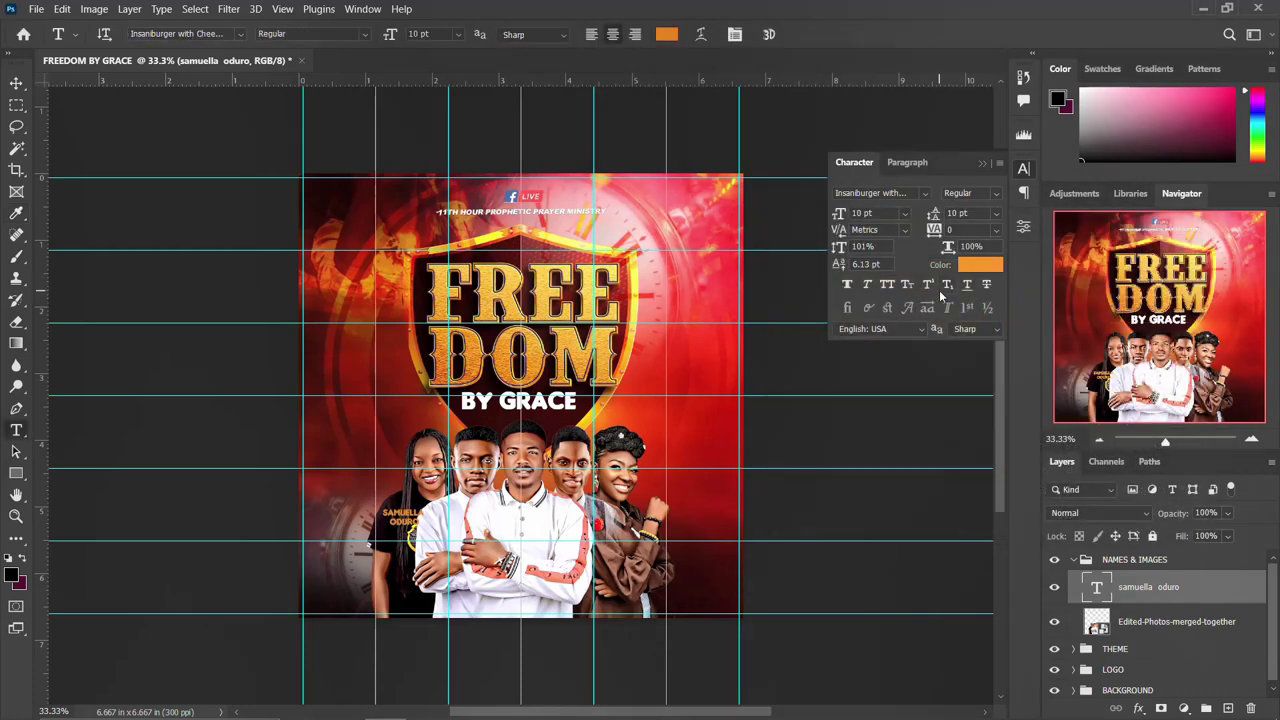
Rotate the name caption to -90° so it stands vertical.
key("ctrl+t")
left_click_drag(440, 528, 457, 456)
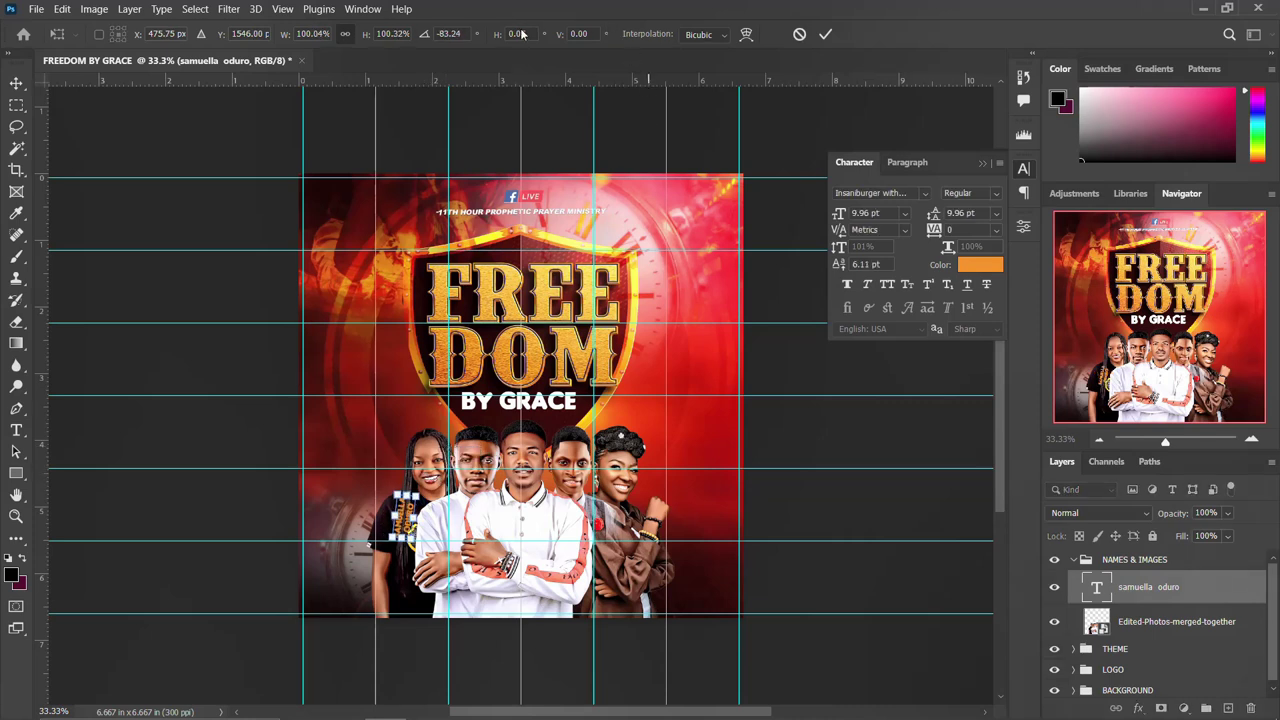
left_click(449, 34)
type("-90.0")
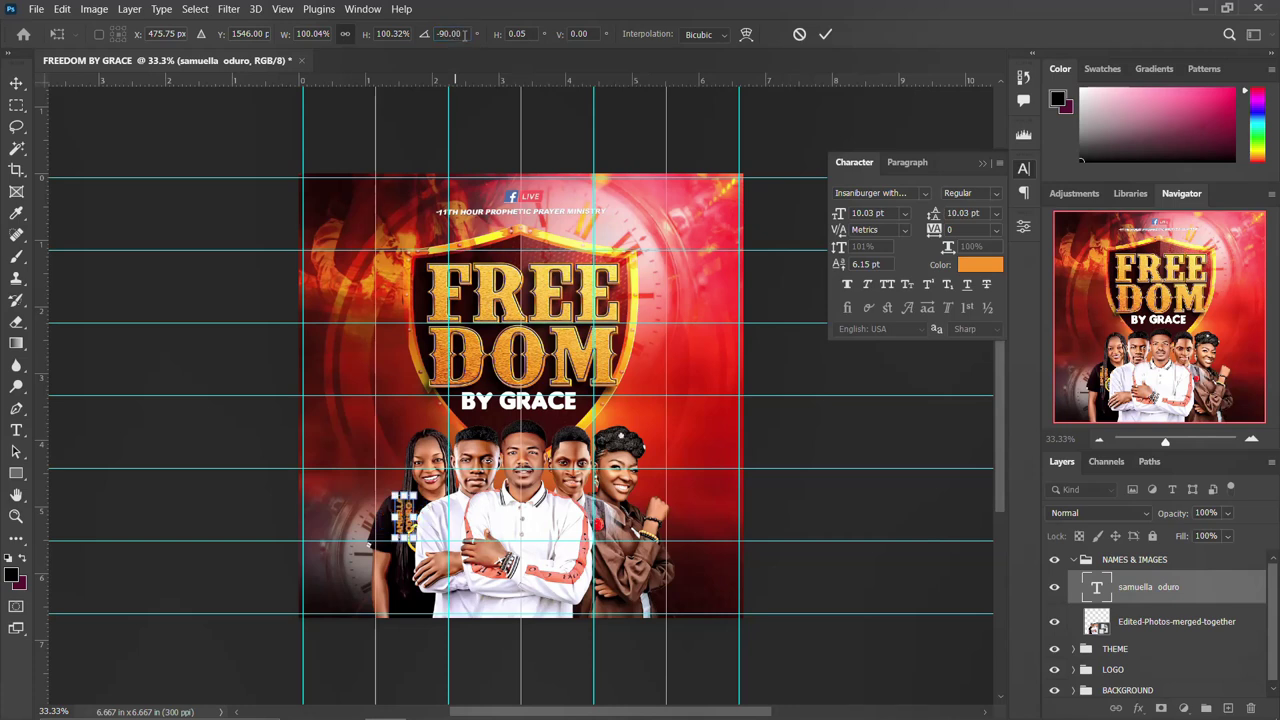
key("Return")
left_click(1023, 170)
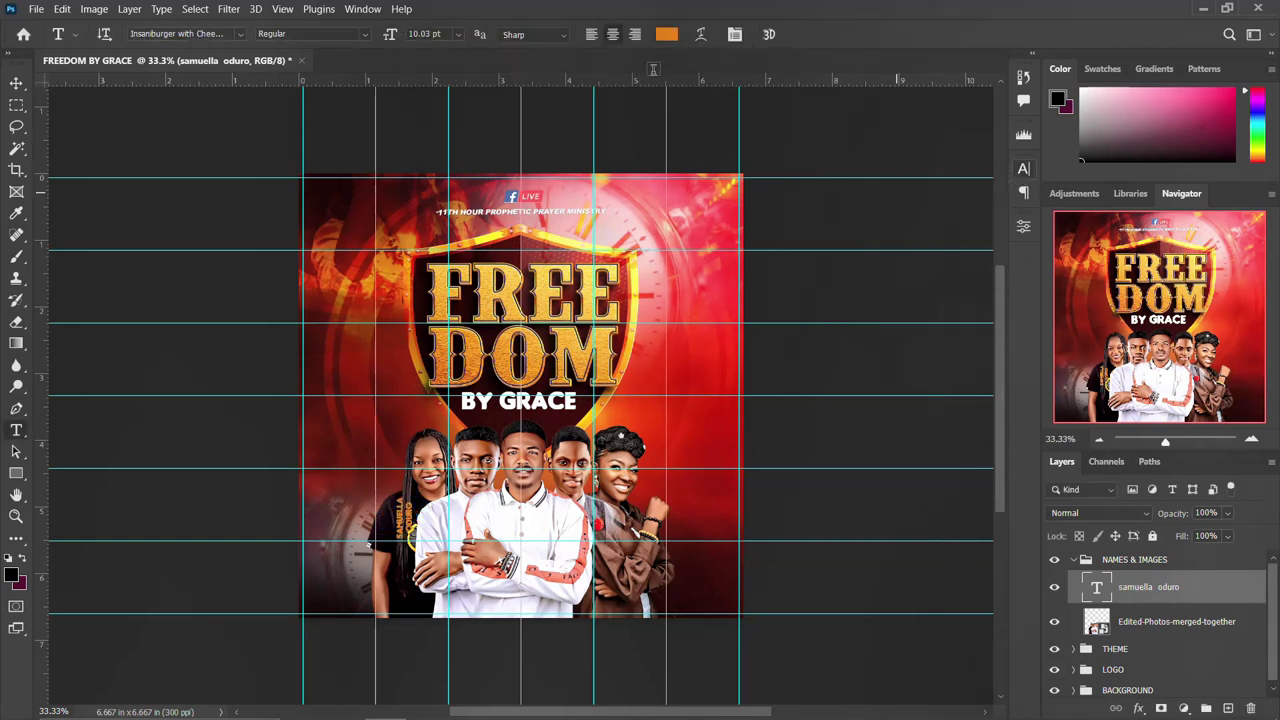
Move the caption down to the bottom-left and rotate it 90° back to horizontal.
left_click(16, 84)
left_click_drag(398, 532, 402, 610)
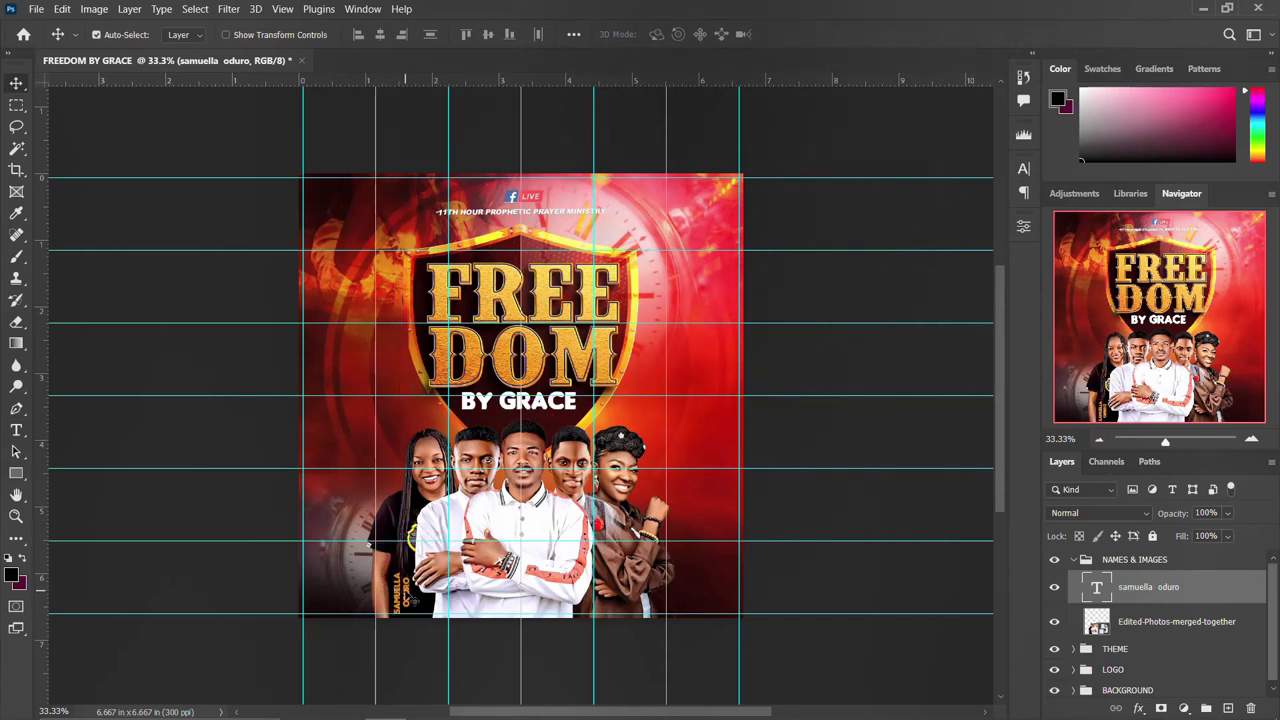
key("ctrl+t")
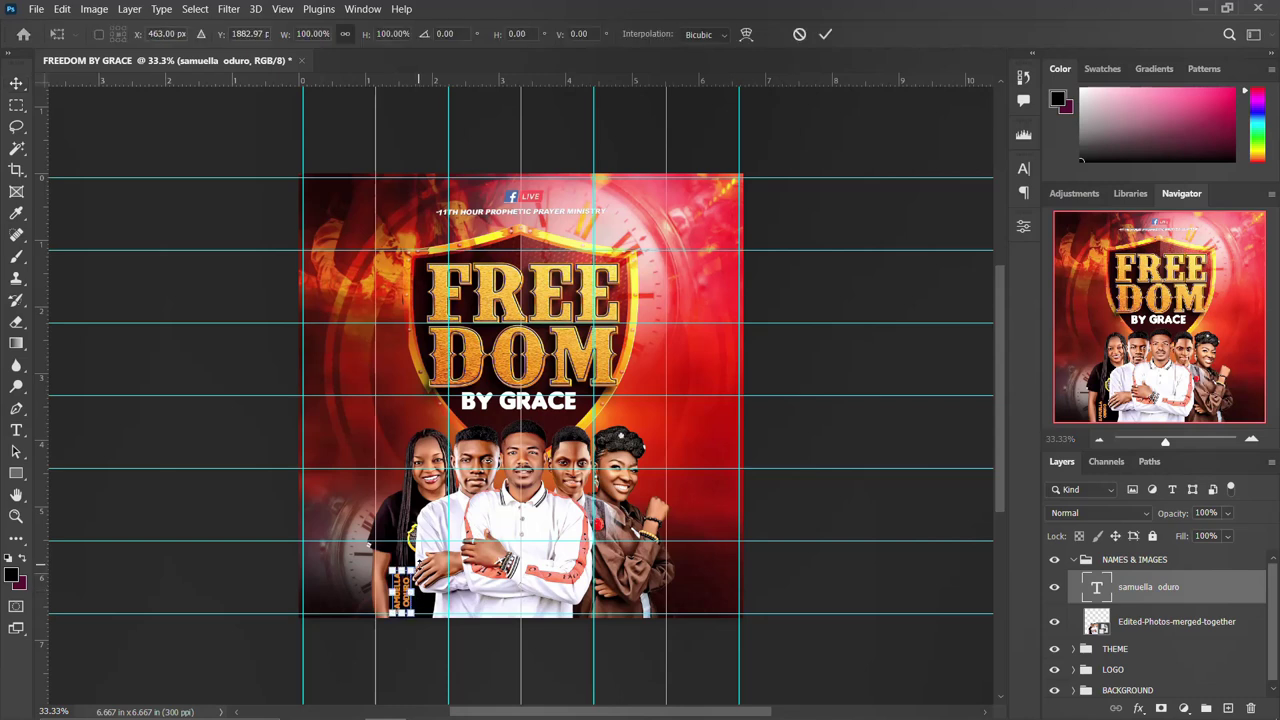
left_click_drag(416, 569, 421, 605)
left_click(448, 34)
type("90")
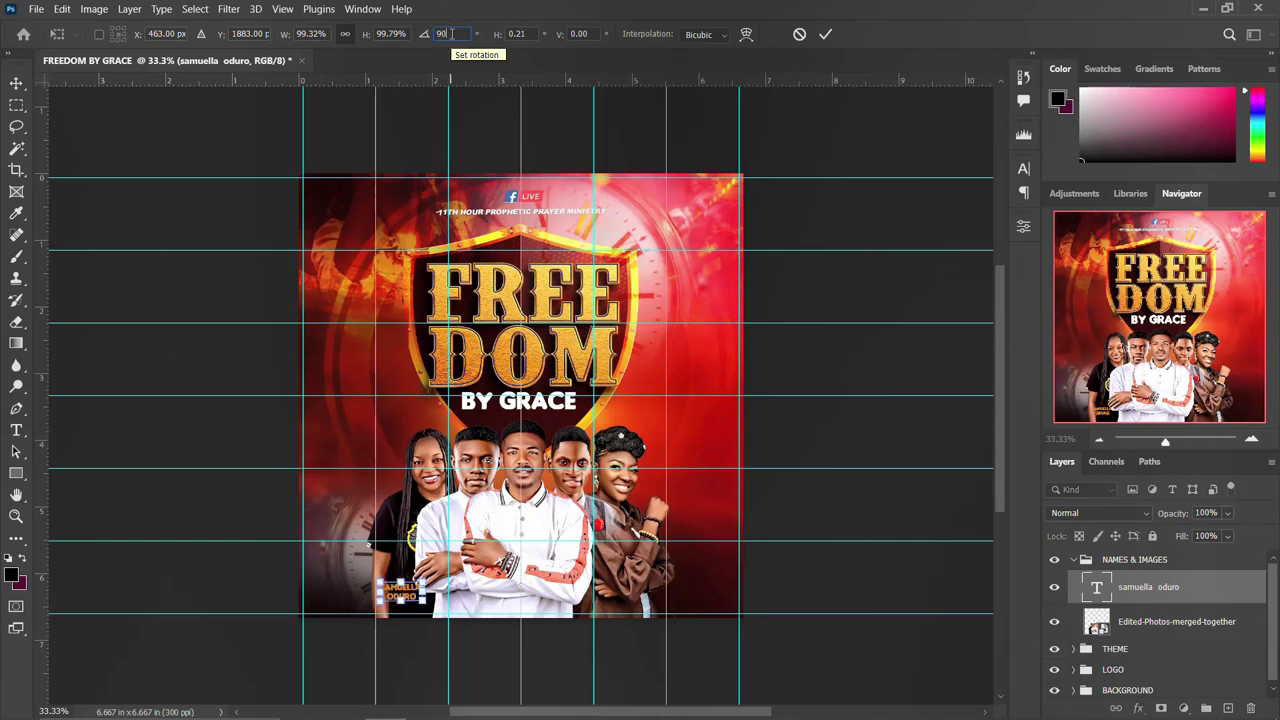
key("Return")
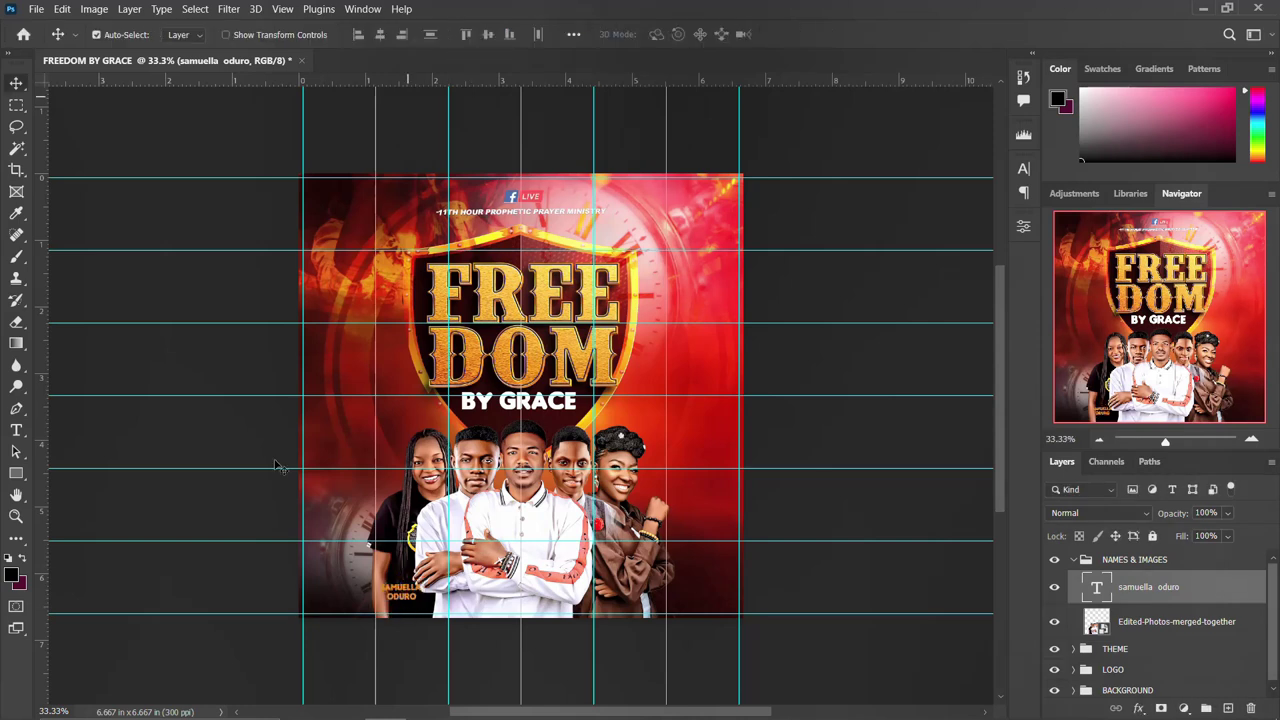
Alt-drag four copies of the orange caption and place one on each of the five people.
left_click_drag(399, 596, 506, 607)
left_click_drag(468, 606, 650, 500)
left_click_drag(582, 529, 572, 512)
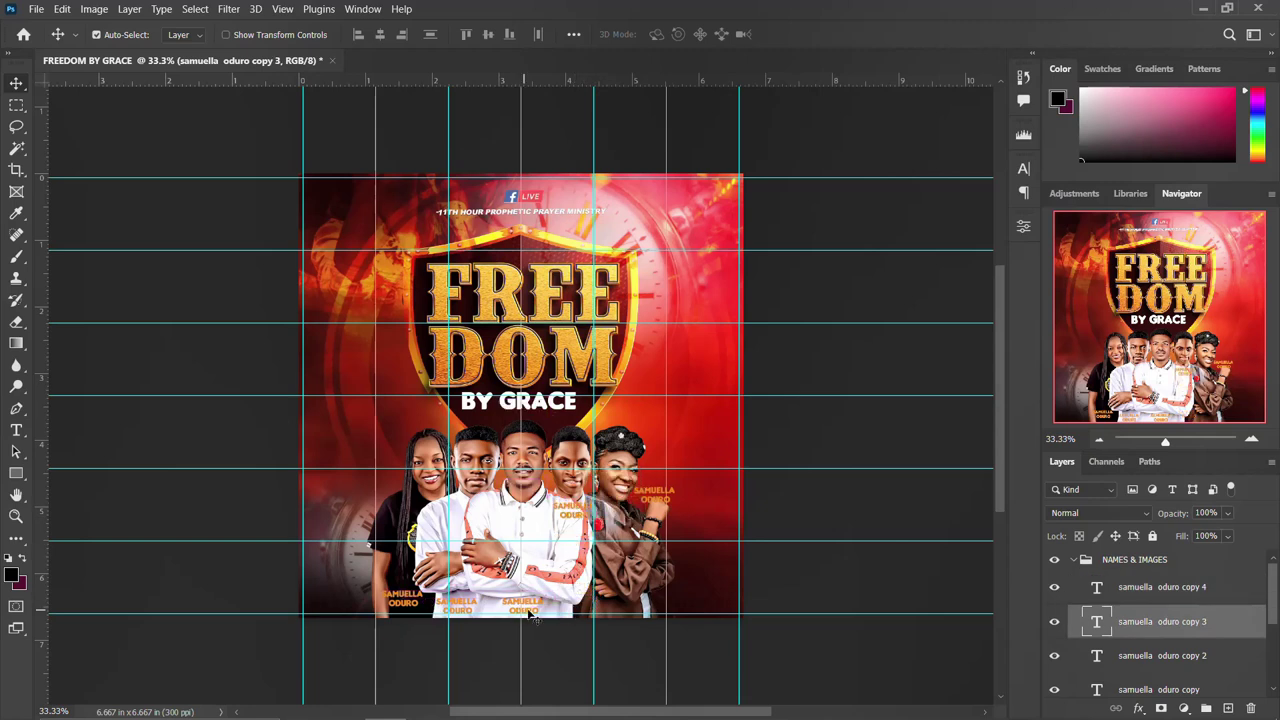
left_click_drag(535, 610, 537, 535)
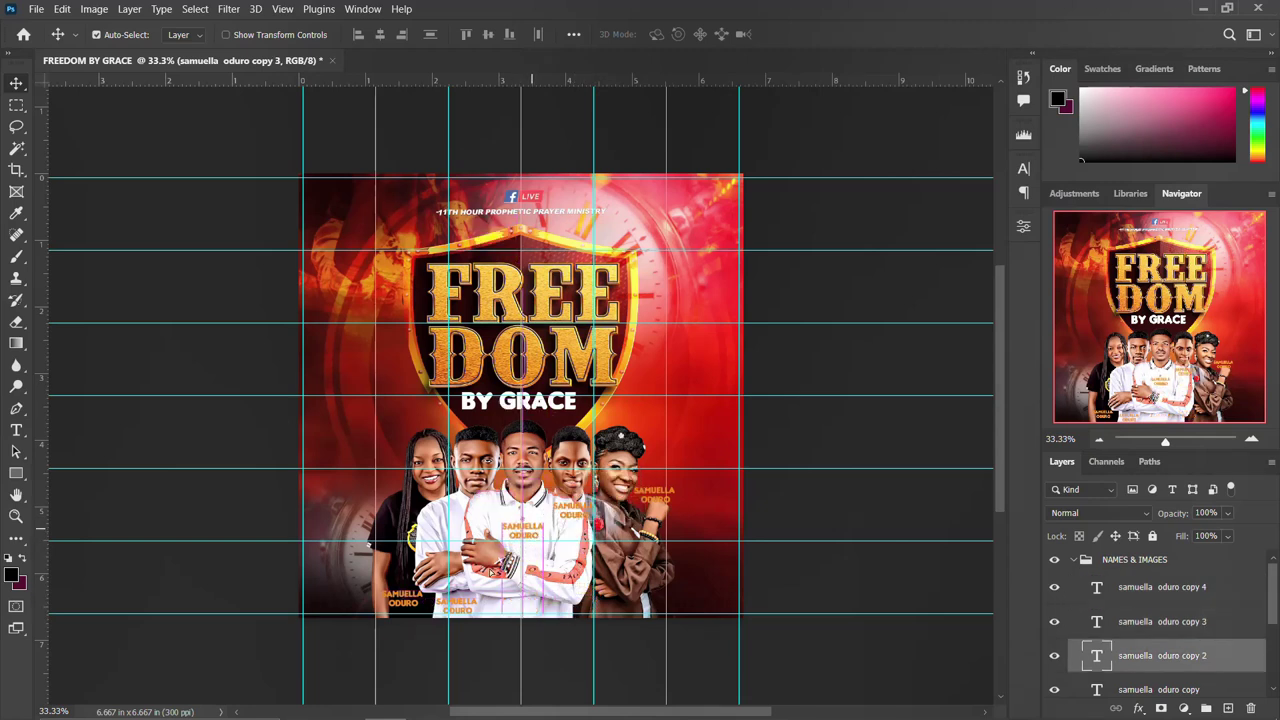
left_click_drag(463, 613, 456, 538)
left_click_drag(414, 603, 389, 487)
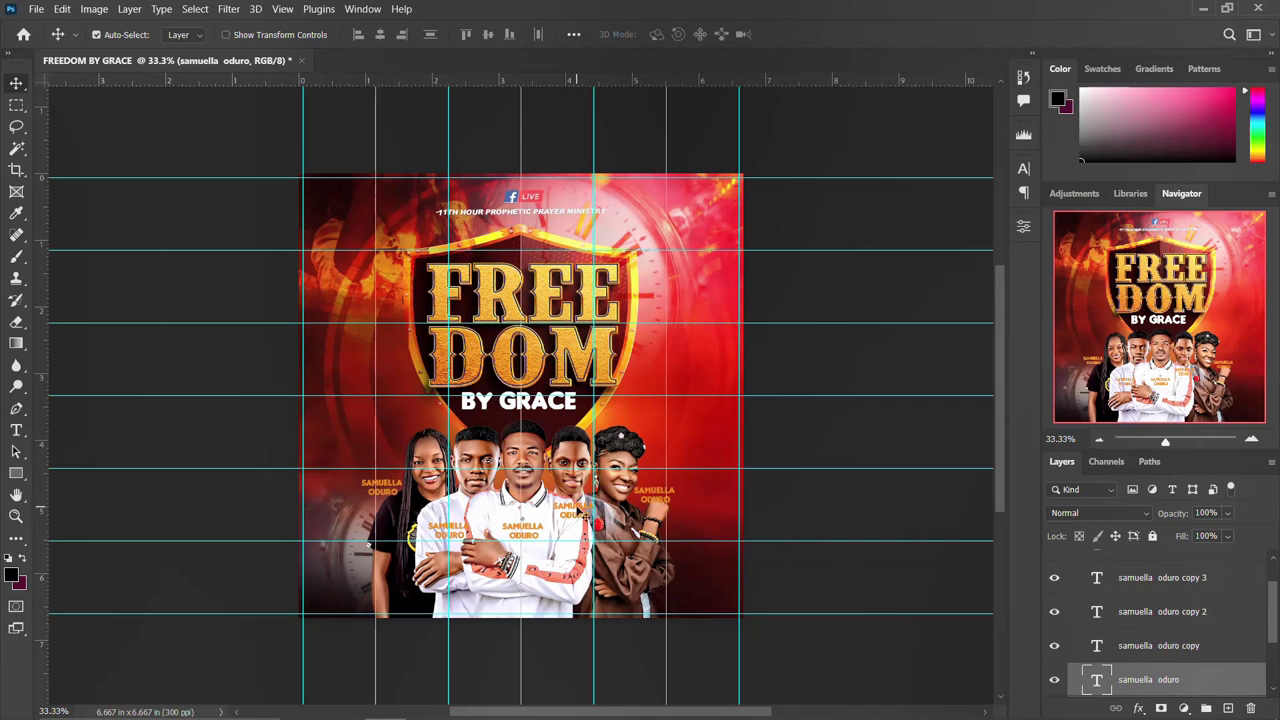
left_click(577, 515)
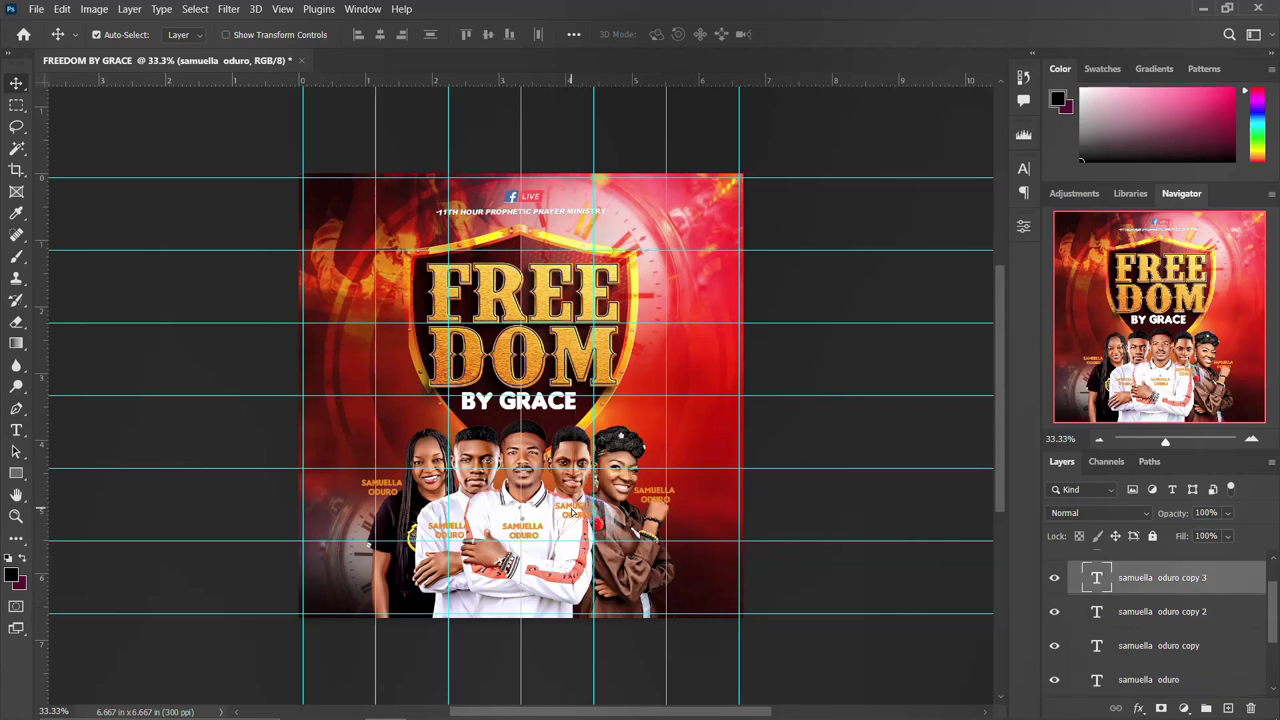
left_click_drag(508, 531, 434, 525)
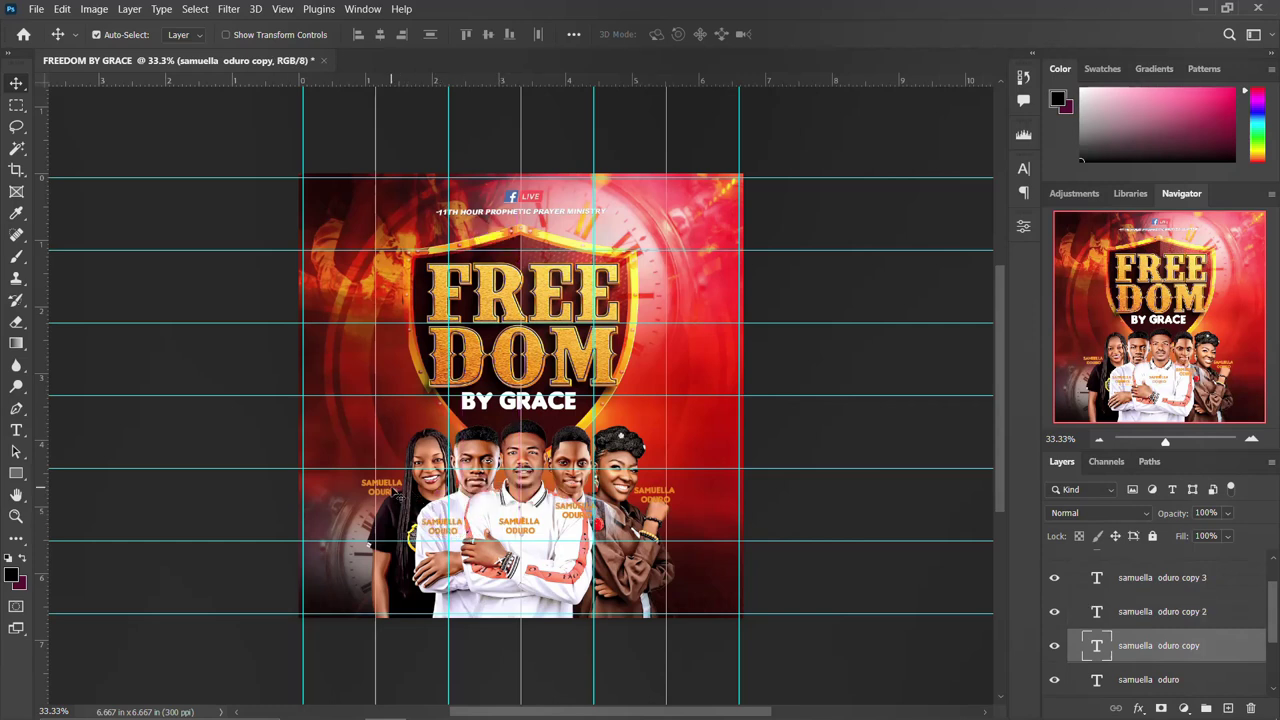
scroll(1097, 597, "up", 3)
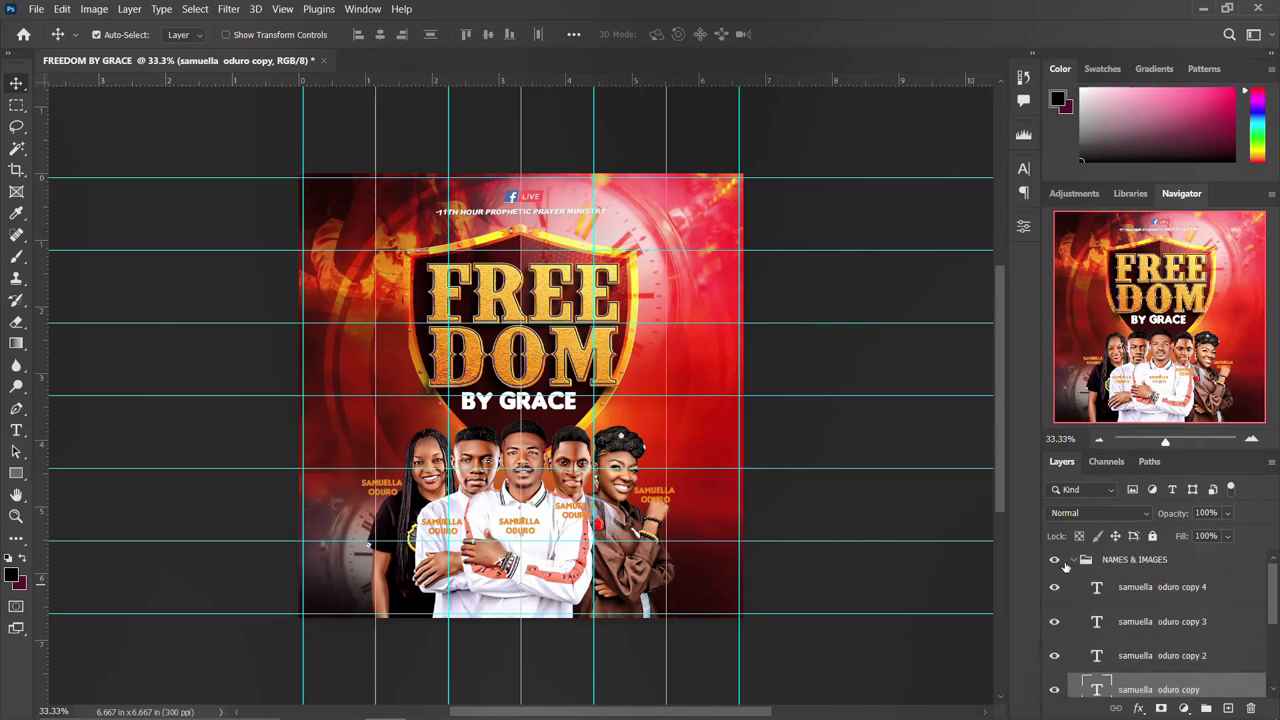
left_click(1075, 560)
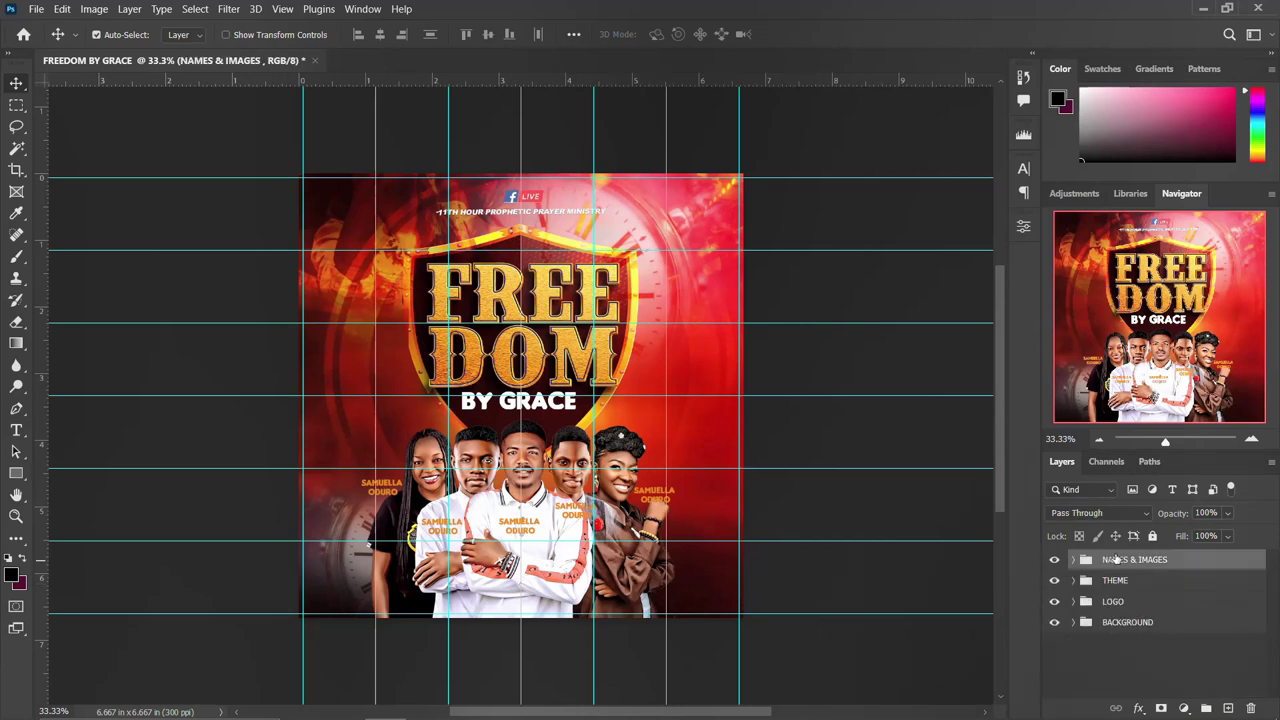
Draw a black 1364 × 160 px Rectangle 1 bar across the flyer's bottom and open its Layer Style.
left_click(1053, 560)
left_click(1053, 560)
left_click(16, 473)
left_click_drag(373, 562, 678, 598)
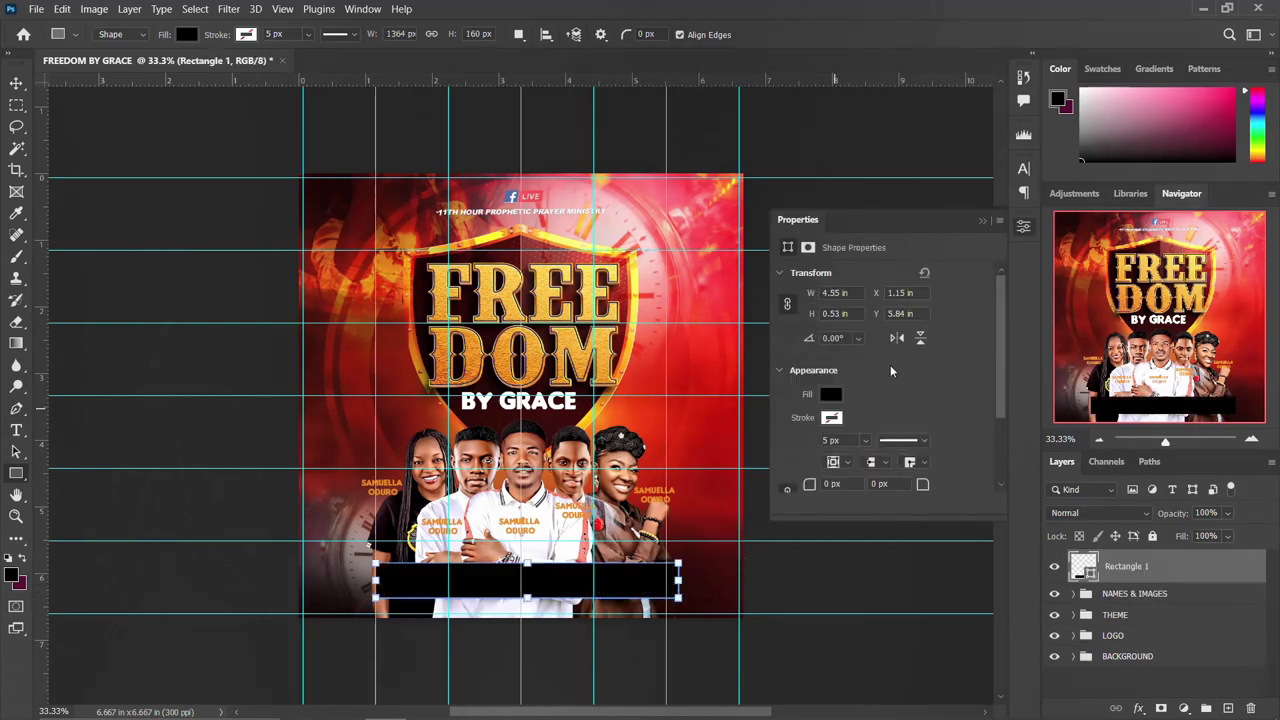
left_click(1027, 228)
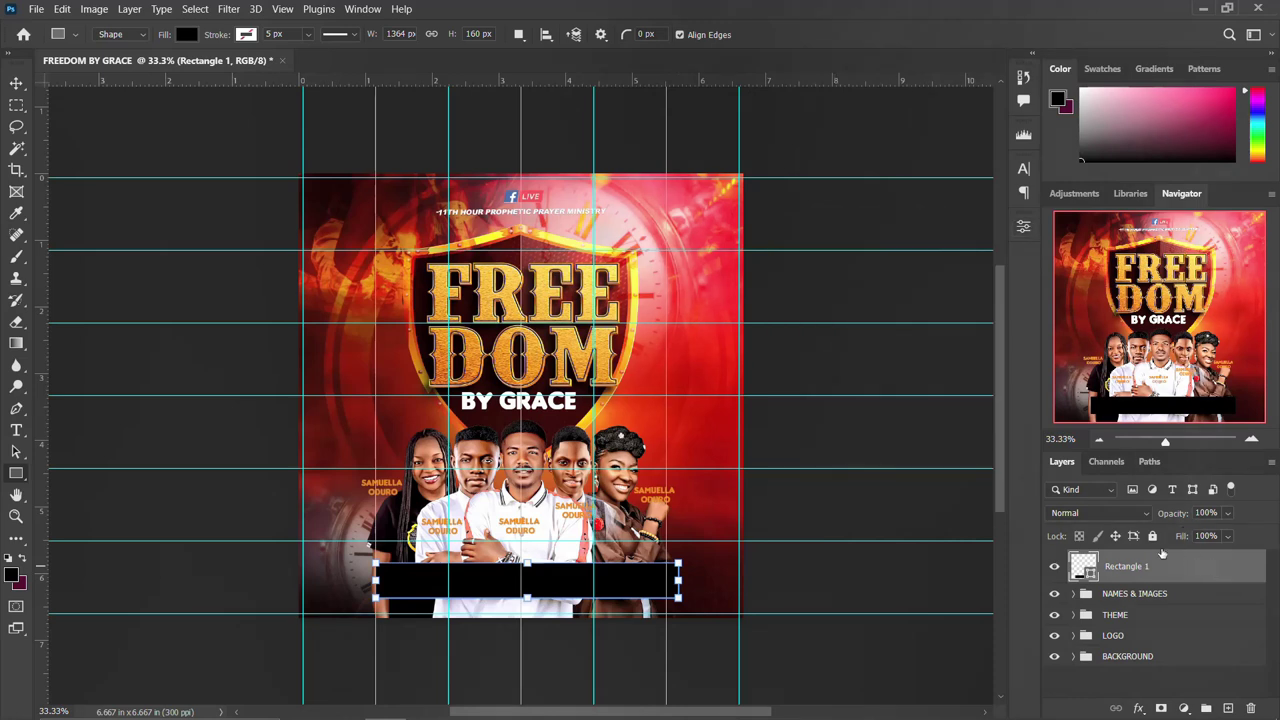
double_click(1162, 557)
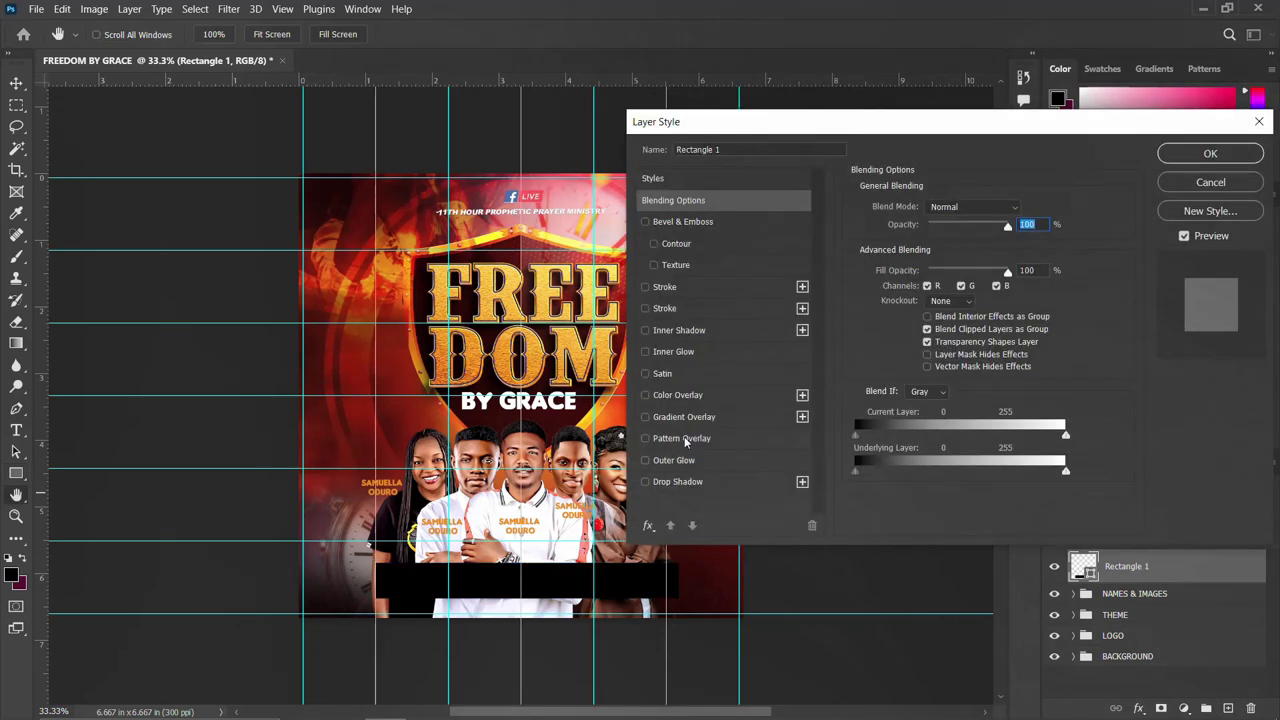
Add a Gradient Overlay to the bar and set its left stop to an orange sampled from the flyer.
left_click(691, 416)
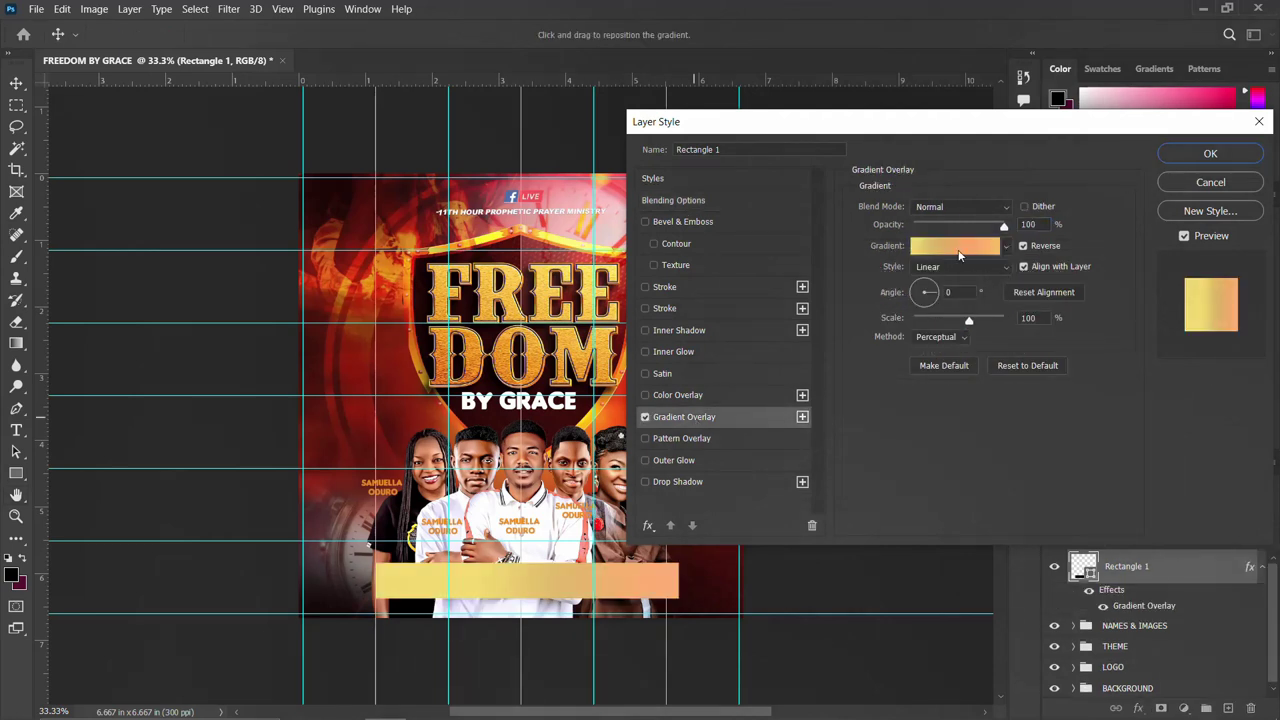
left_click(959, 246)
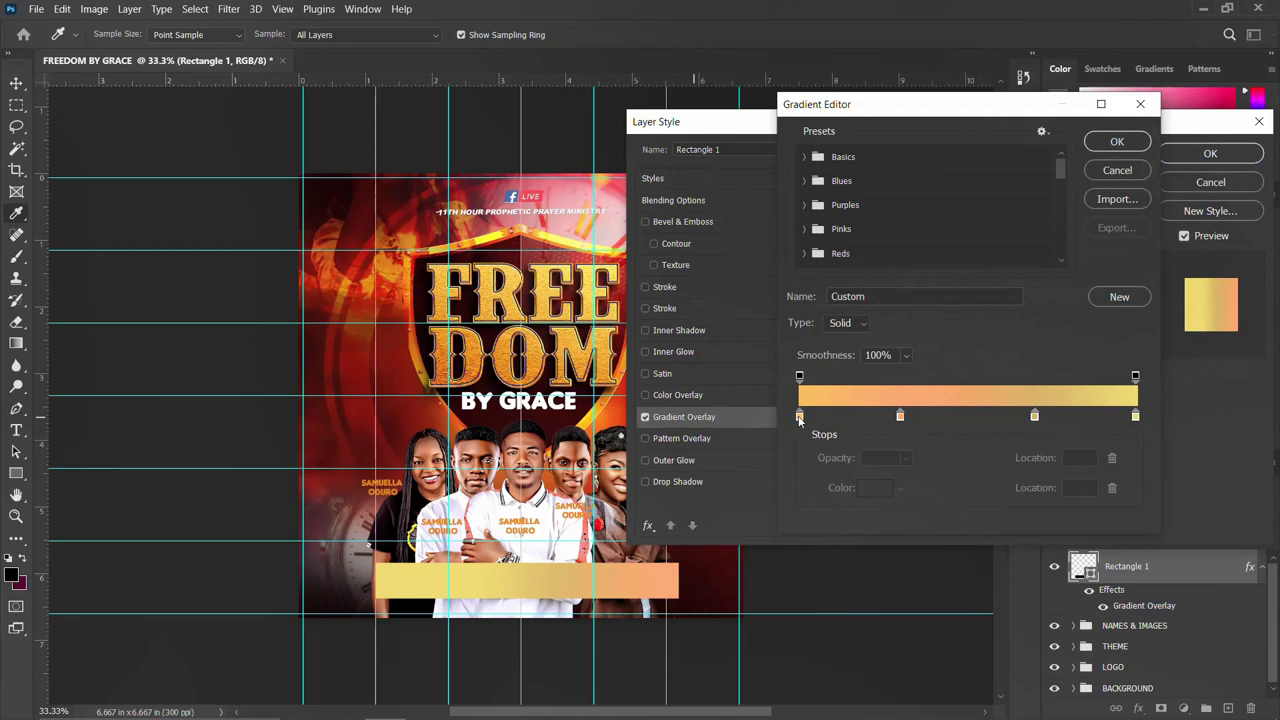
left_click(799, 418)
left_click(874, 487)
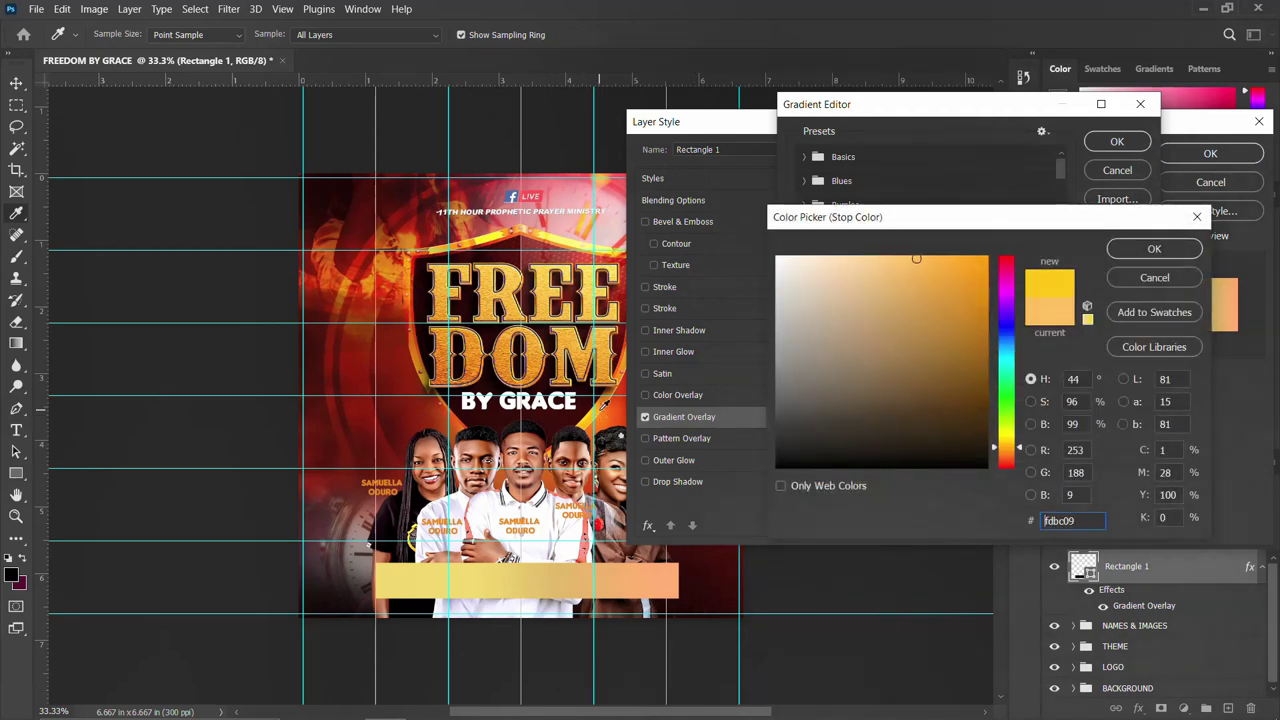
left_click(603, 406)
left_click(603, 406)
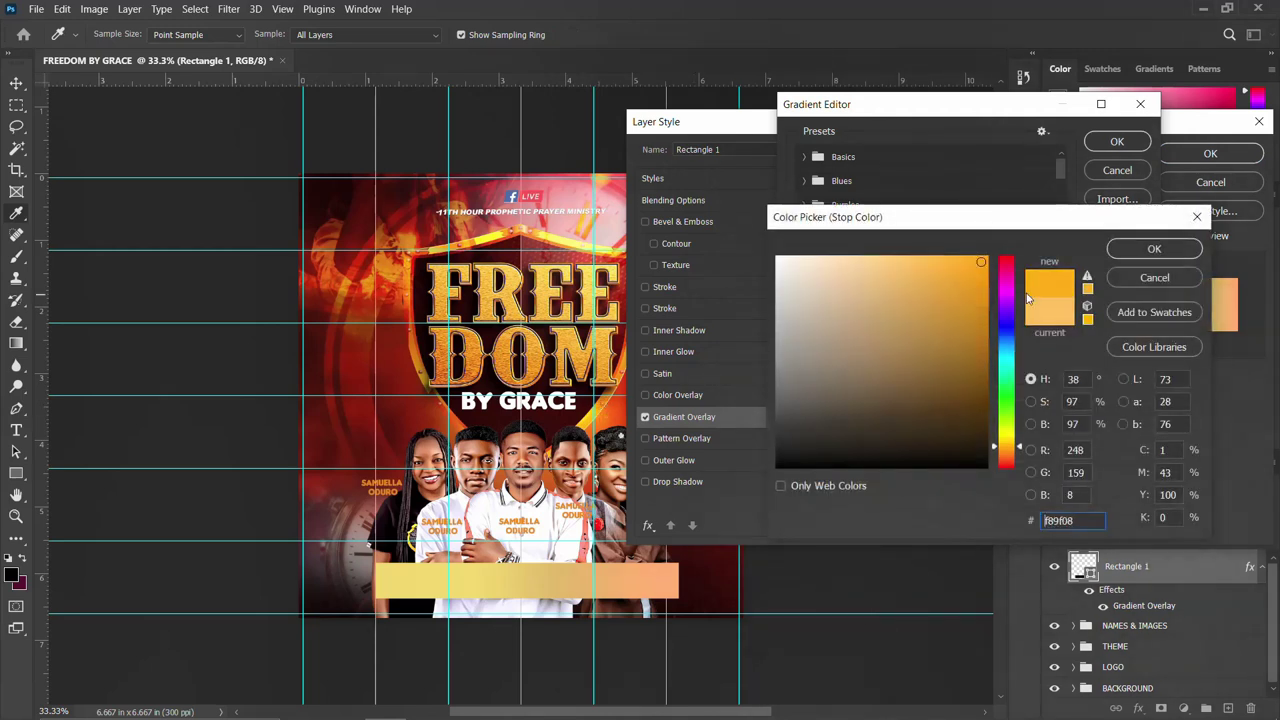
left_click(1126, 252)
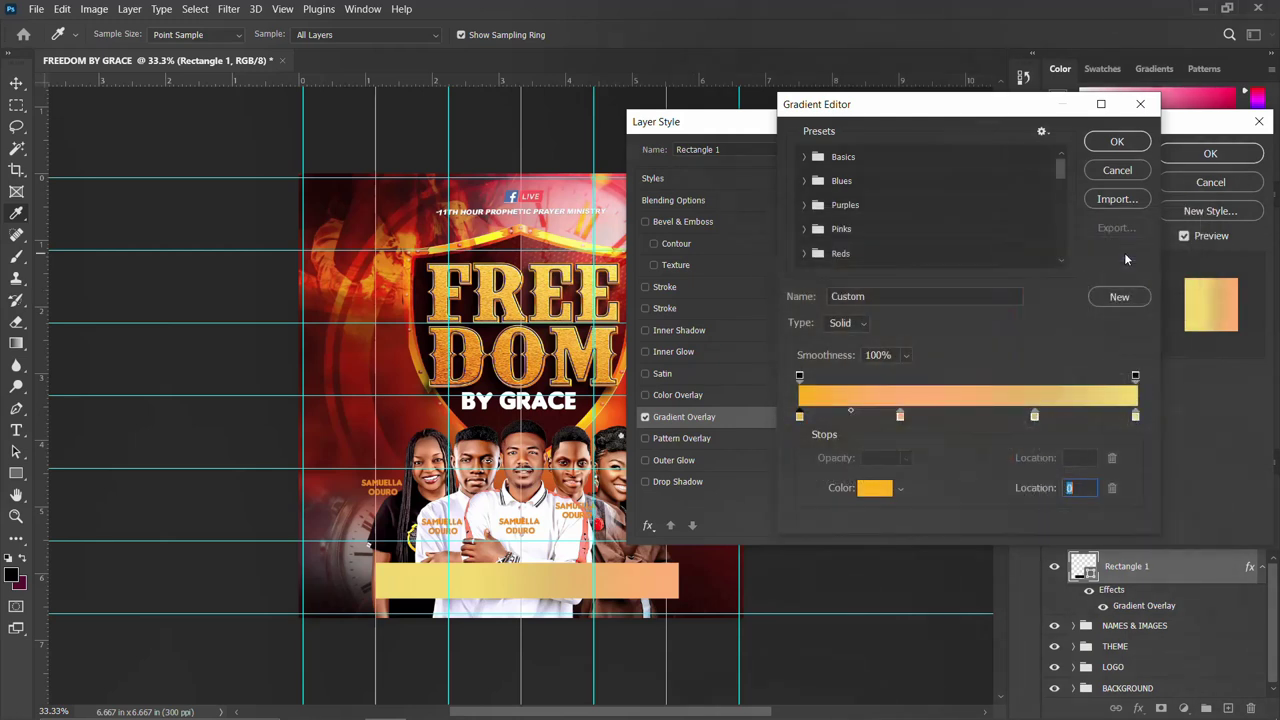
Change the 30% and rightmost gradient stops to the pasted orange hex and apply the overlay.
left_click(901, 416)
left_click(875, 487)
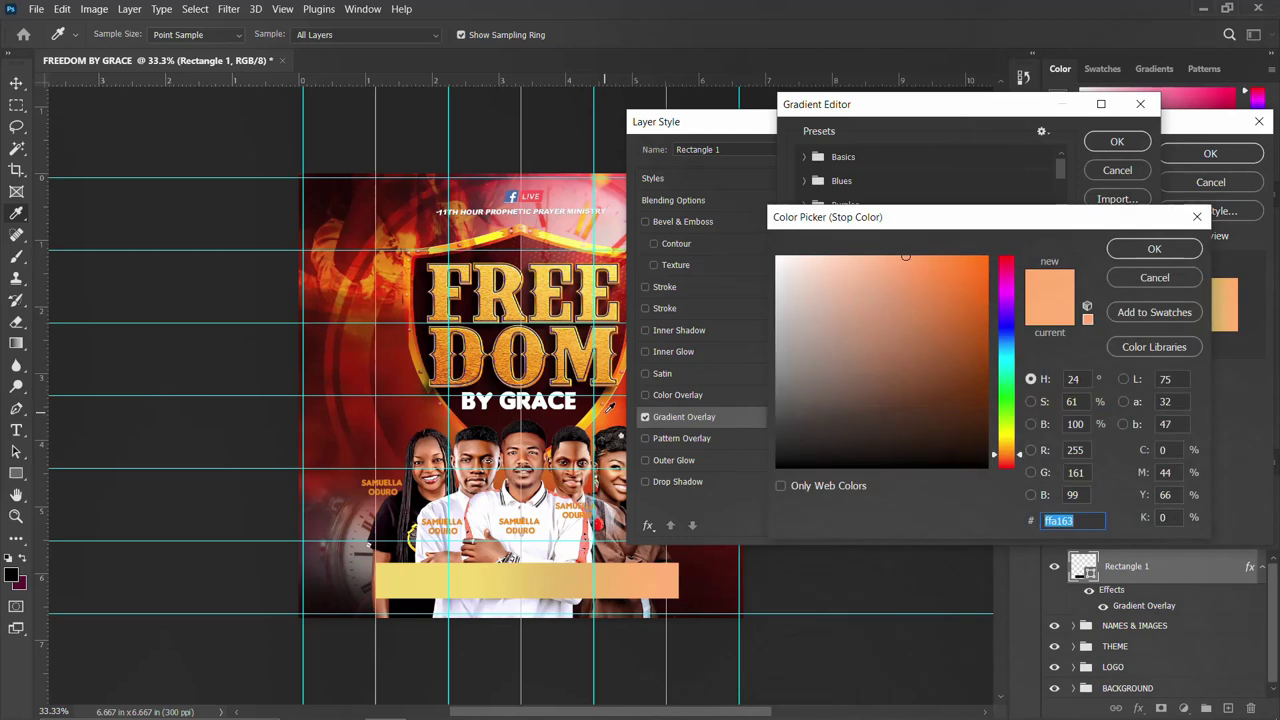
type("ee6907")
left_click(1153, 249)
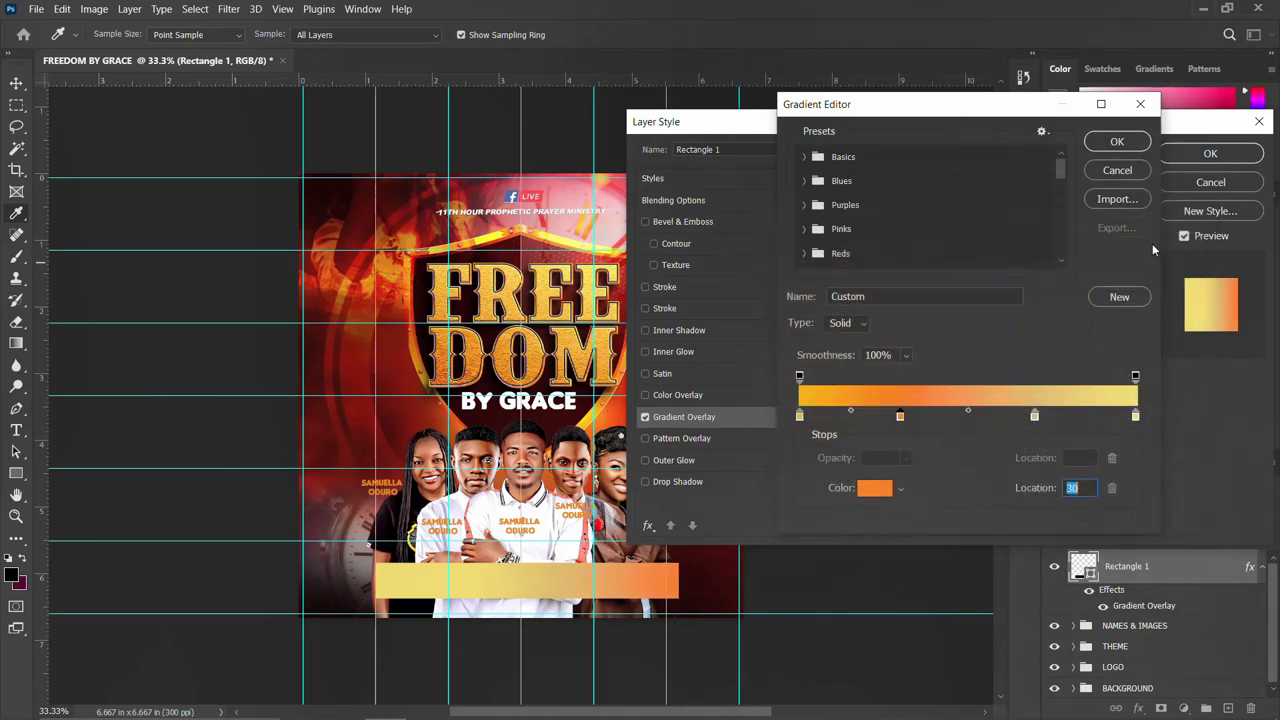
left_click(1135, 416)
left_click(875, 487)
type("f0780a")
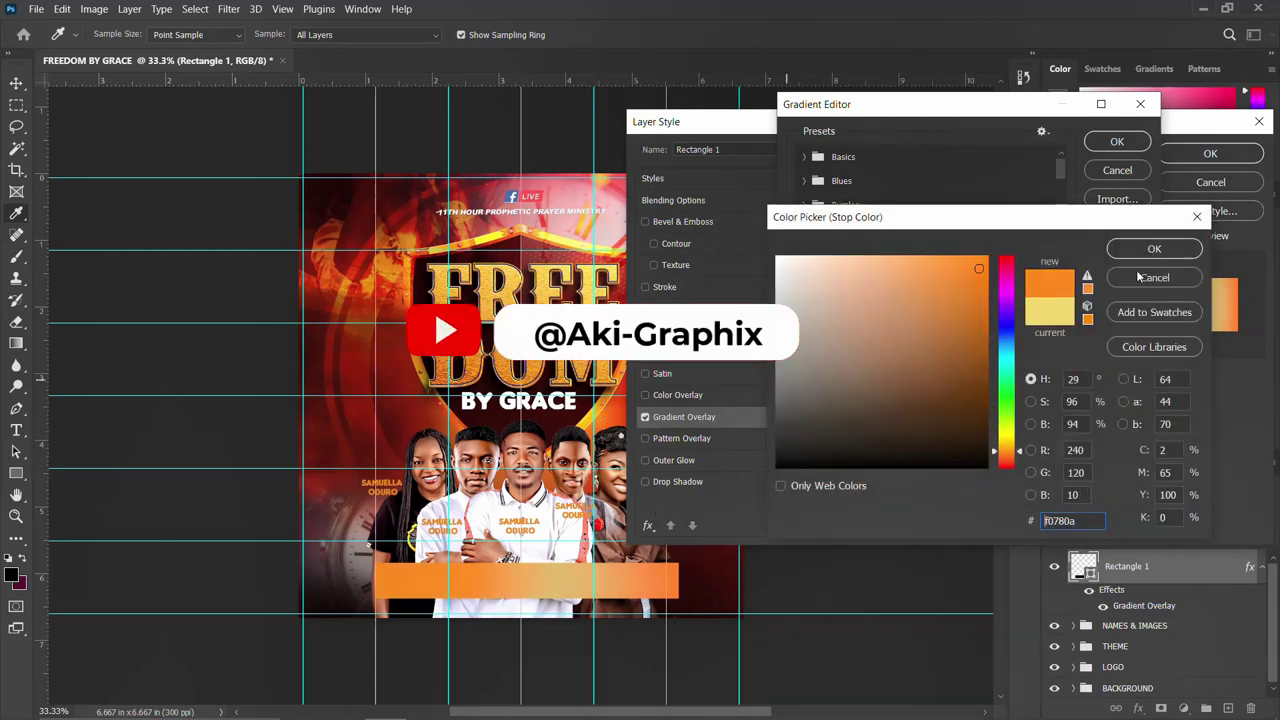
left_click(1155, 250)
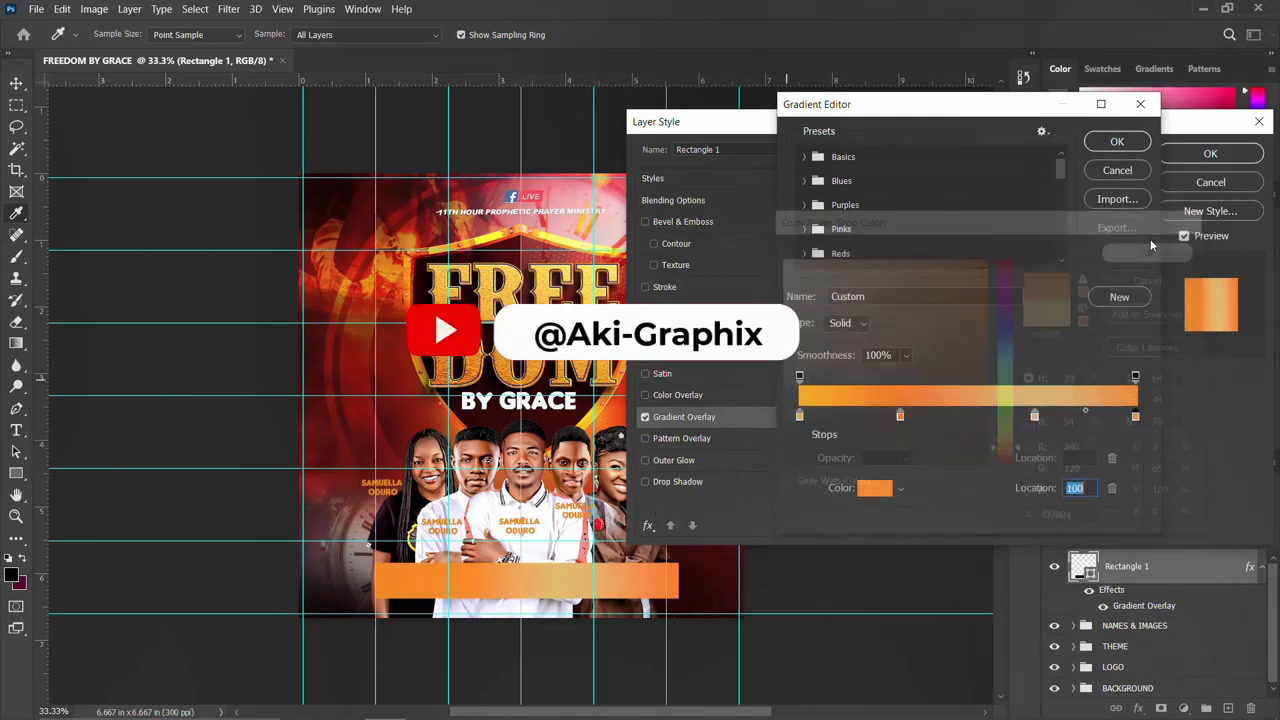
left_click(1124, 146)
left_click(1210, 153)
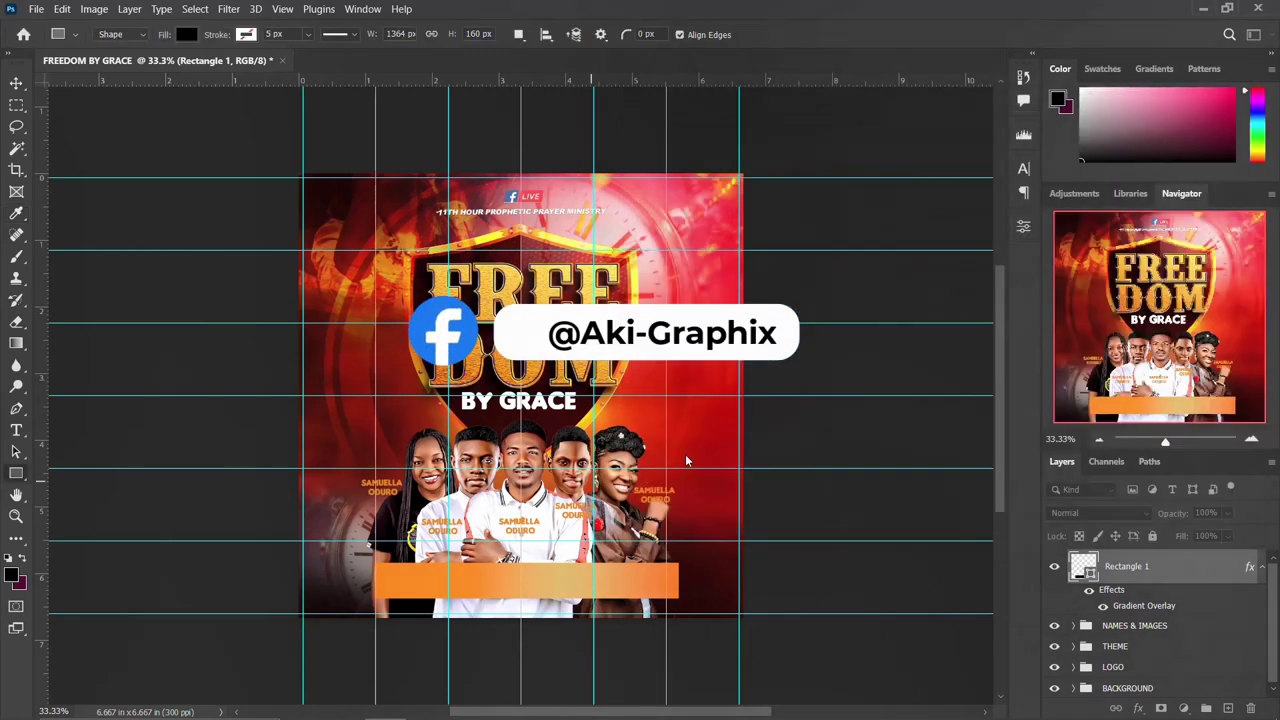
Nudge the orange bar left and type the date 'SUNDAY 31 SEPTEMBER 2025'.
key("v")
left_click_drag(558, 589, 546, 590)
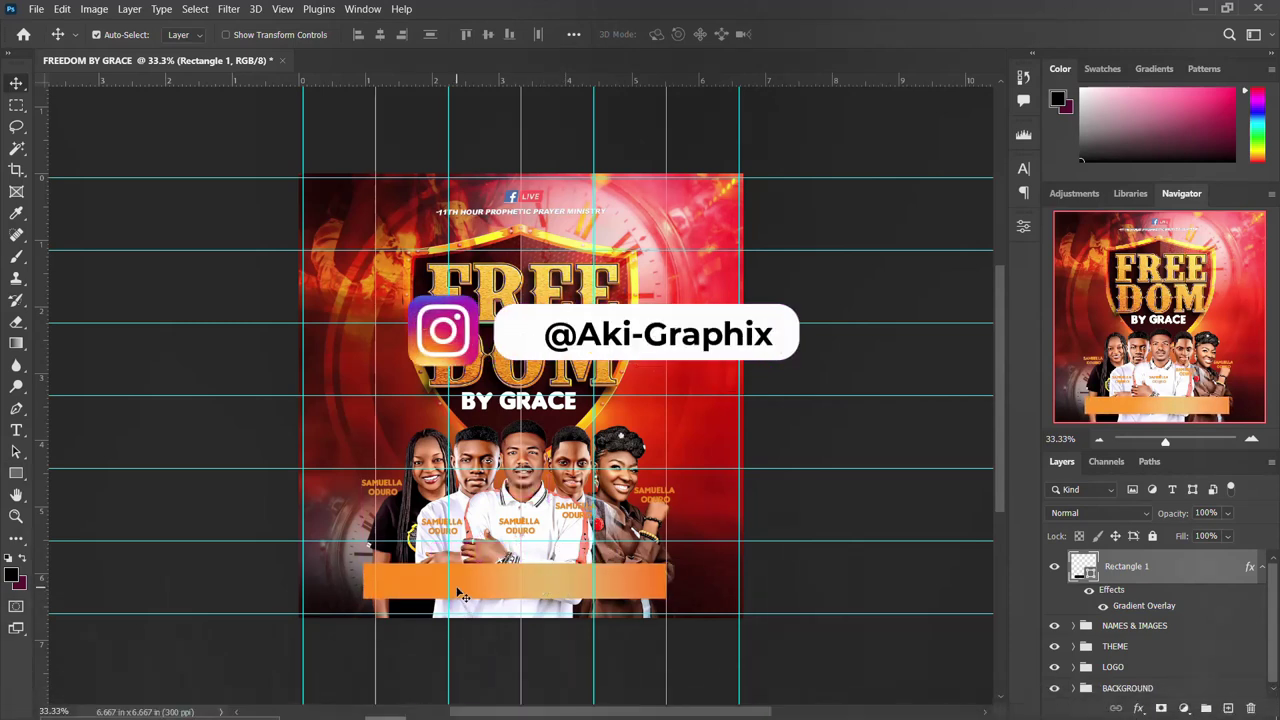
key("t")
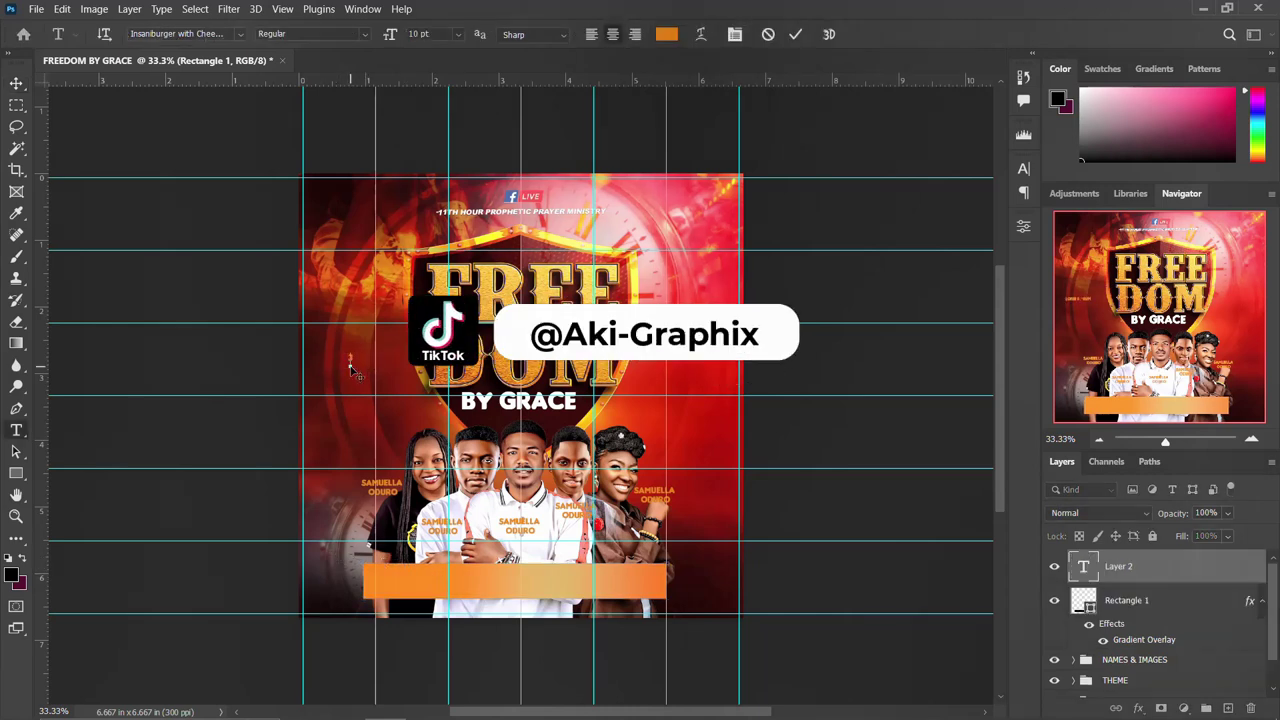
type("SUNDAY 31 ")
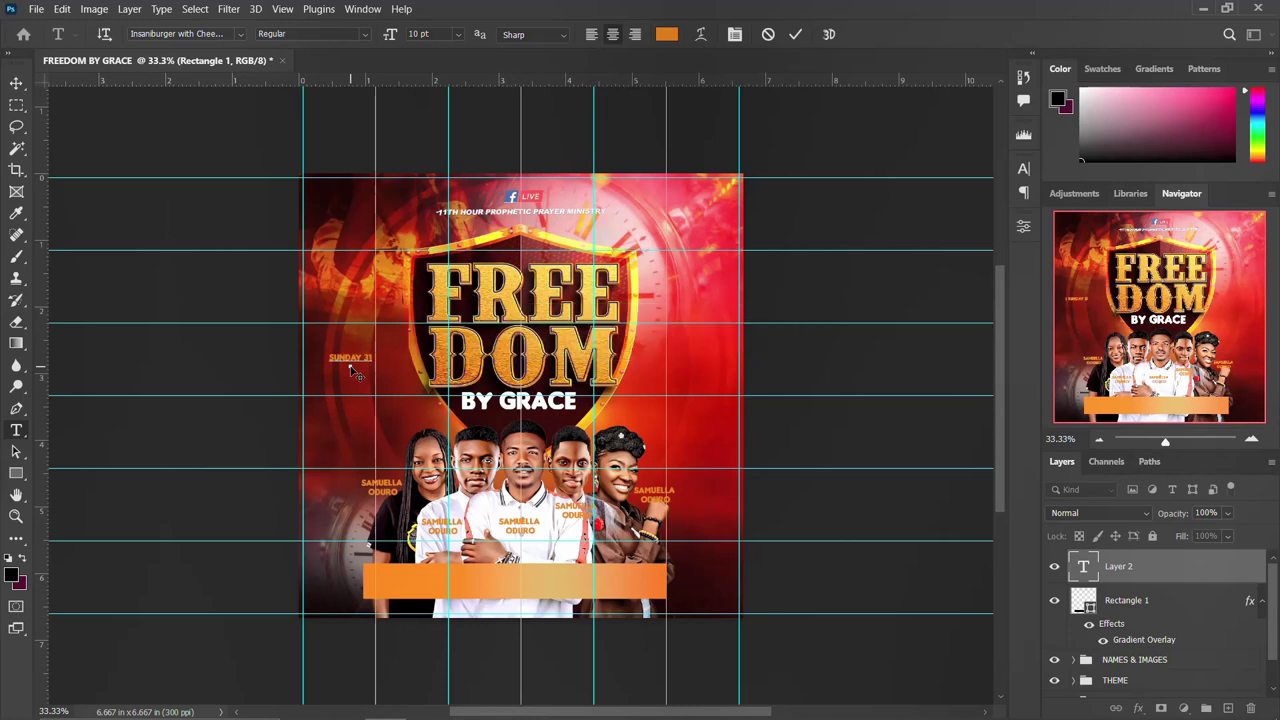
type("SEPTEMBER 2025")
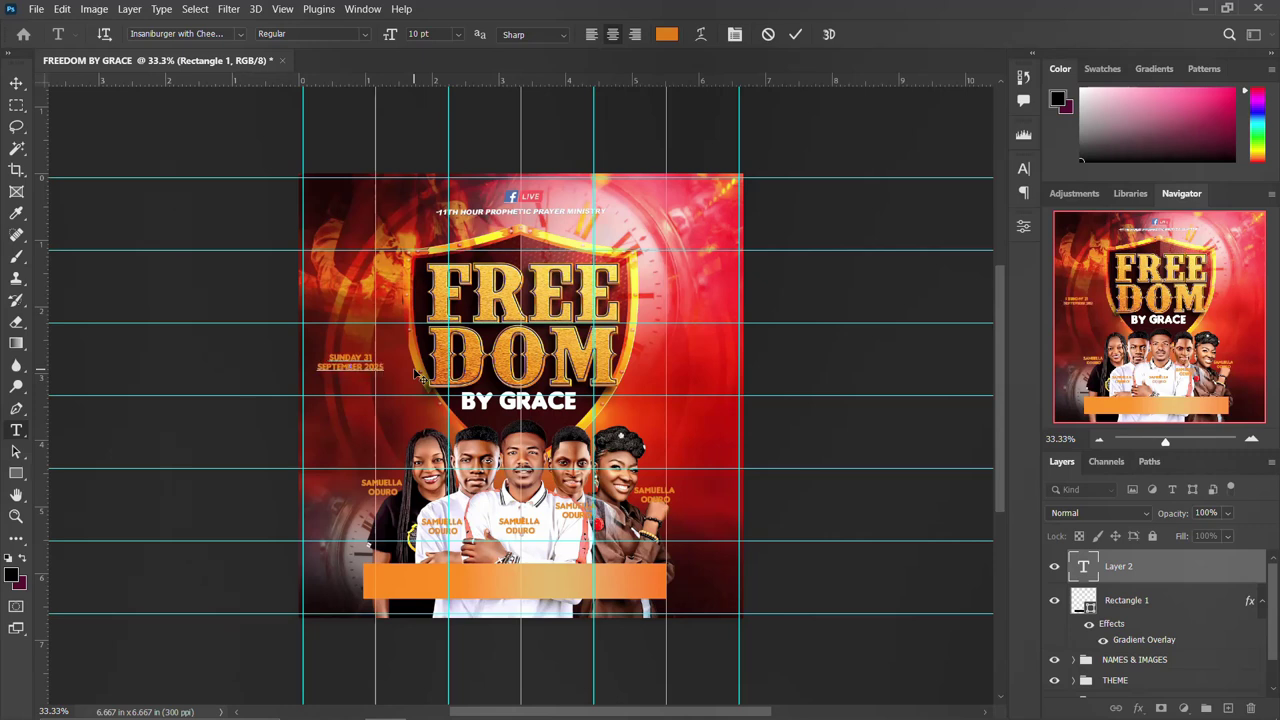
key("ctrl+Return")
Move the date onto the left end of the bar and colour it white (ffffff).
left_click(1026, 169)
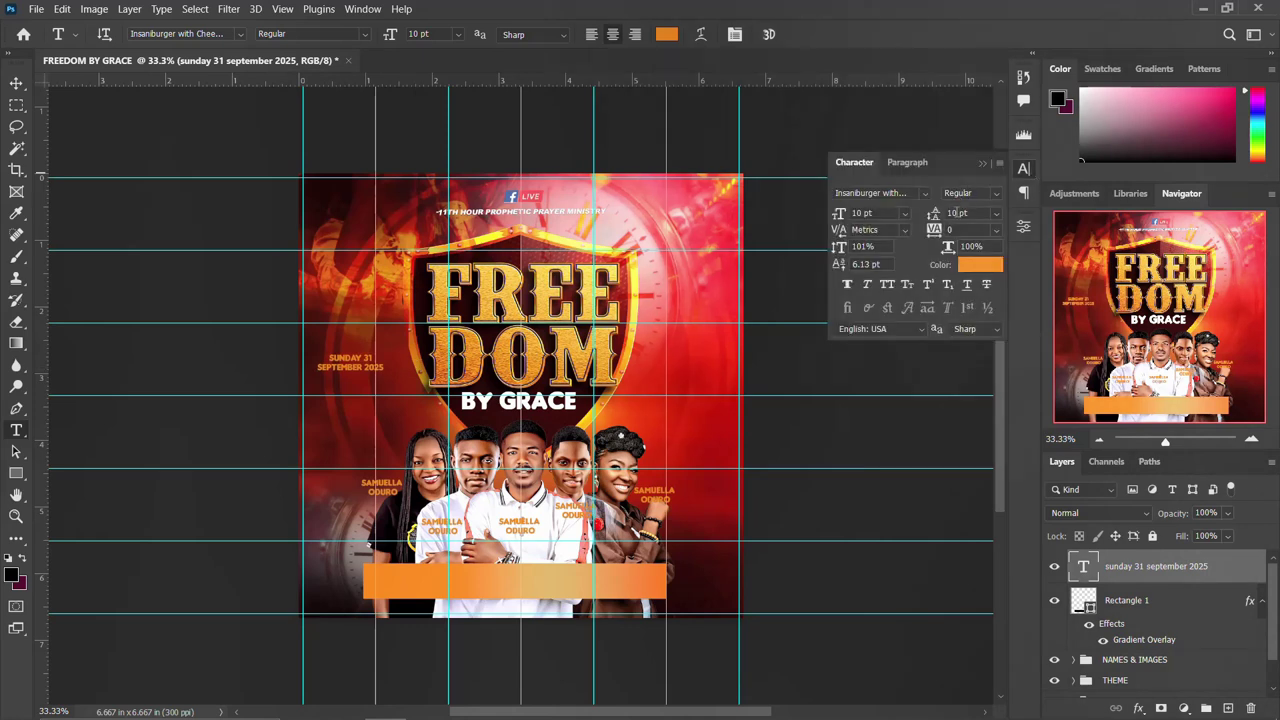
left_click(16, 84)
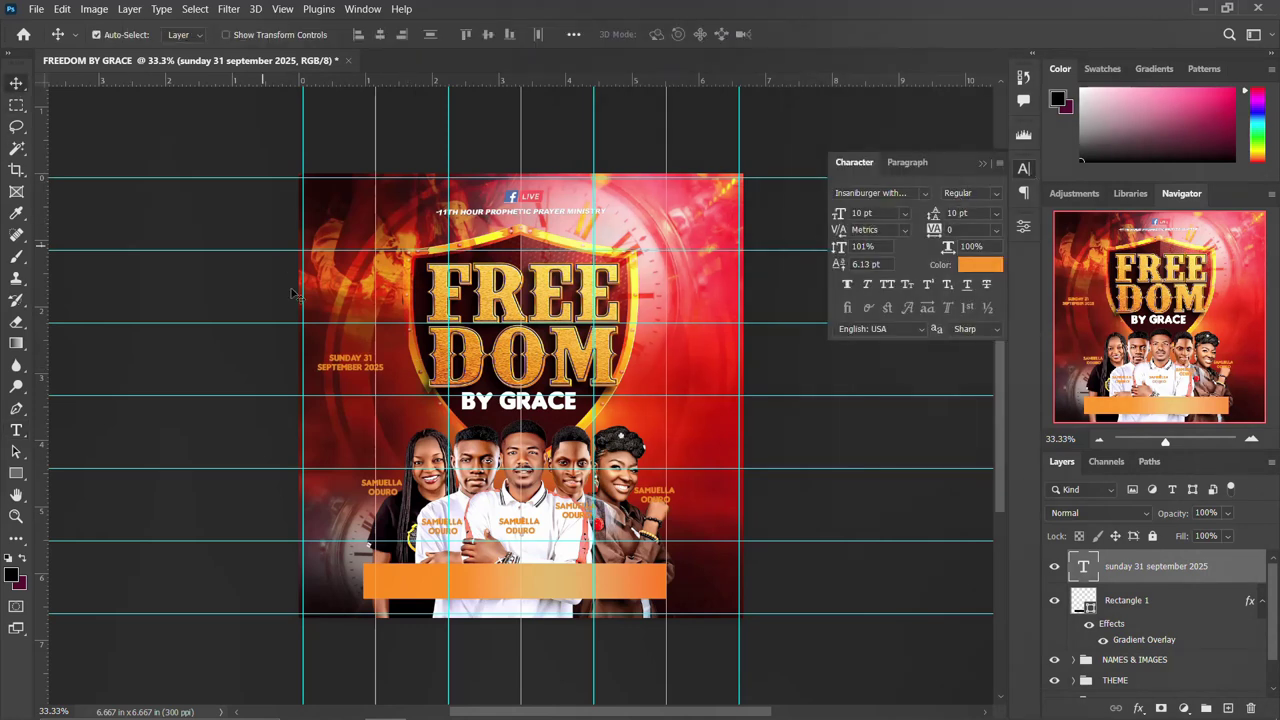
left_click_drag(358, 367, 413, 582)
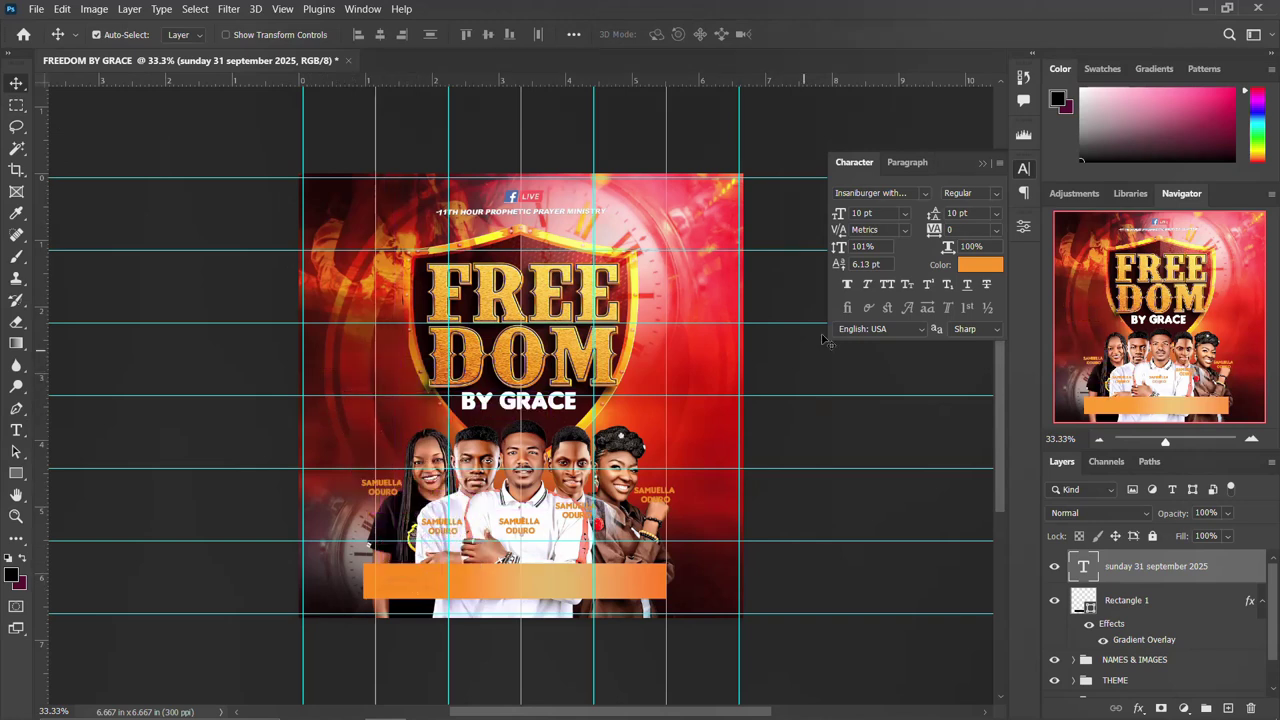
left_click(906, 162)
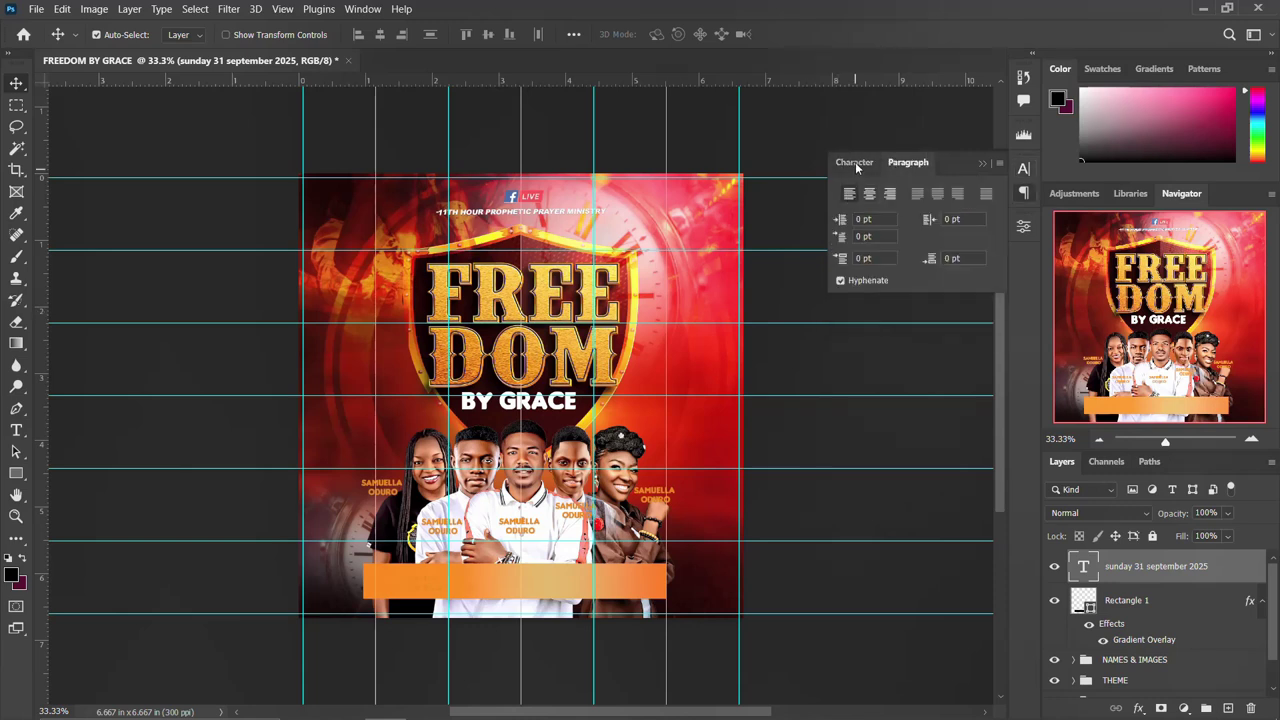
left_click(855, 162)
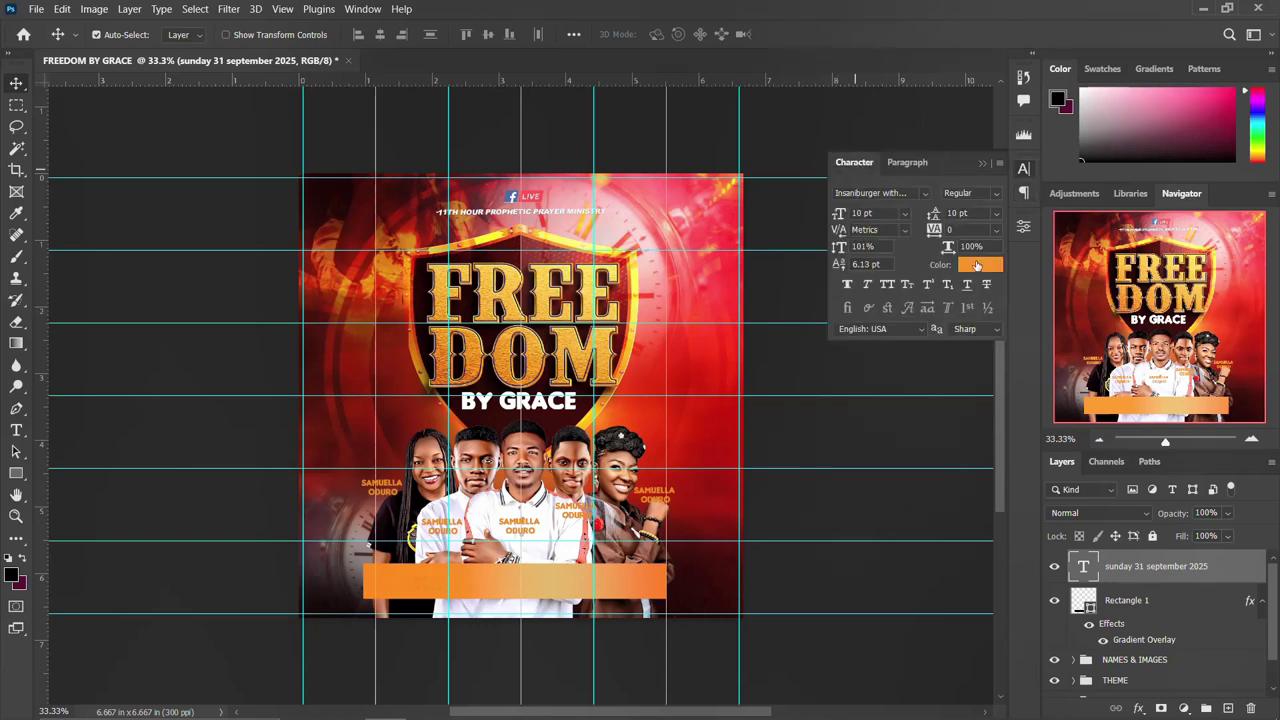
left_click(976, 265)
type("ffffff")
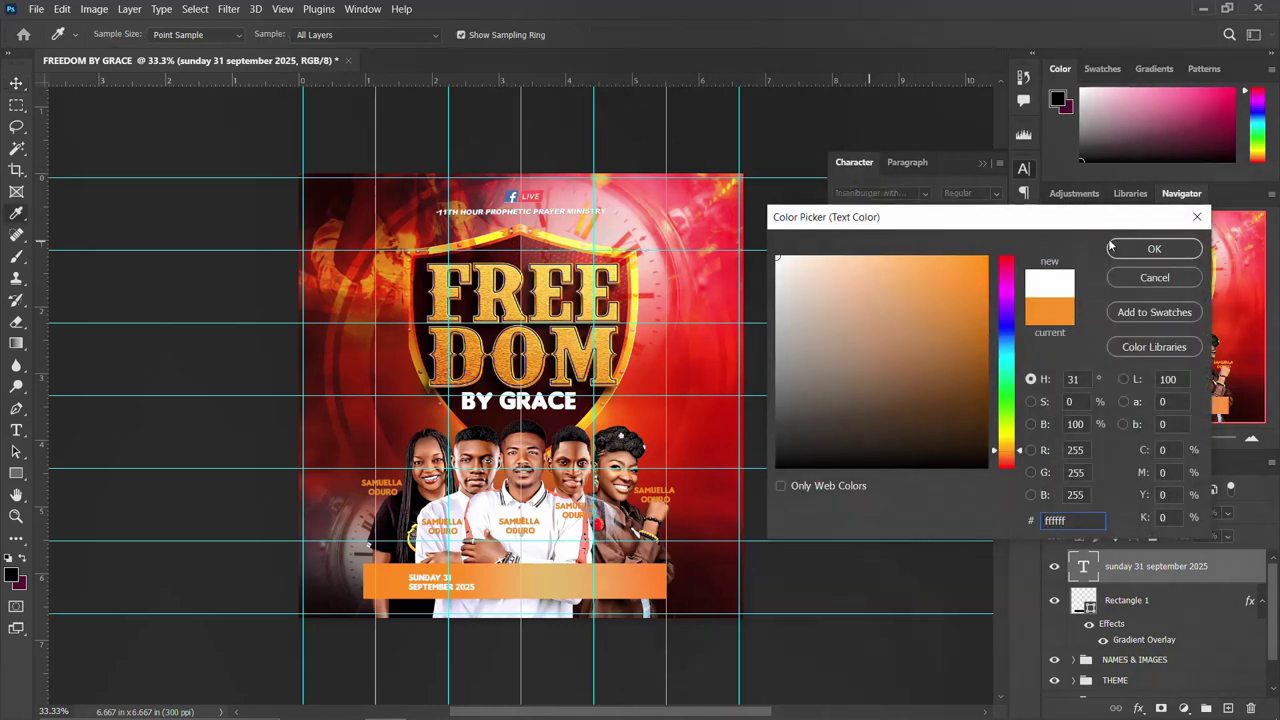
left_click(1112, 248)
left_click_drag(409, 577, 382, 583)
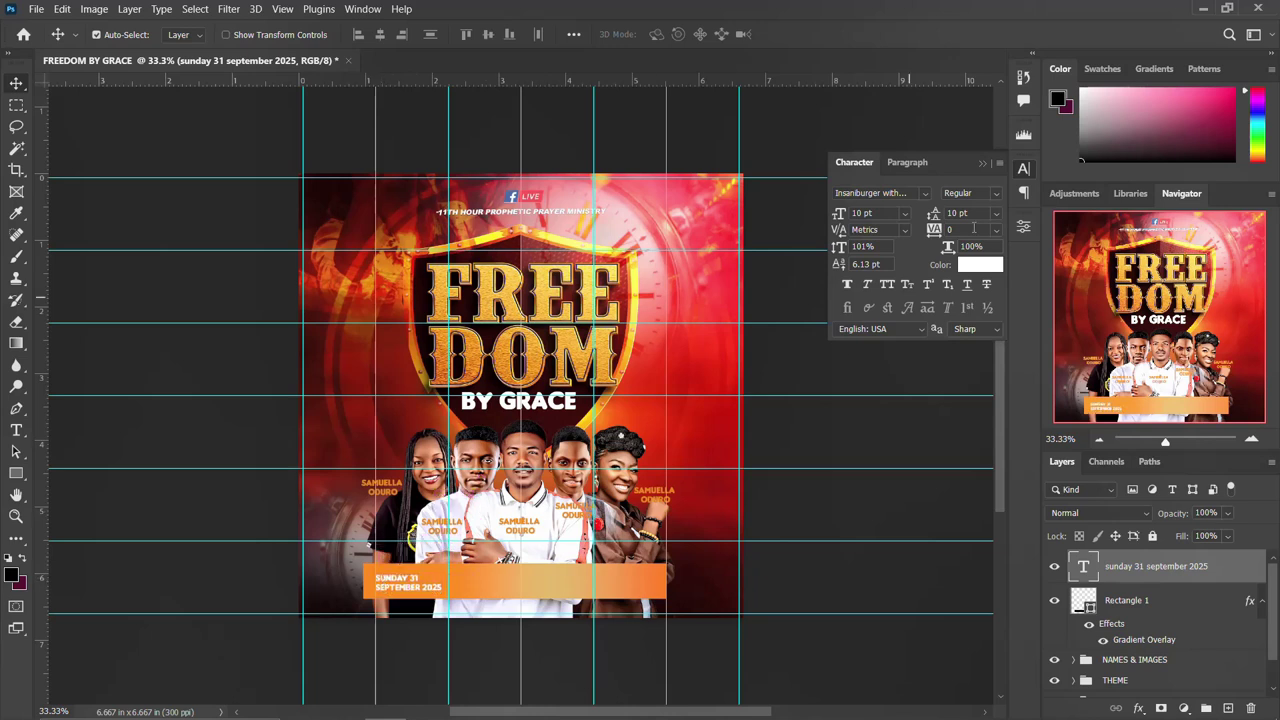
Tighten the date's line spacing and duplicate it to the right on the bar.
double_click(957, 212)
key("Down")
left_click(1024, 170)
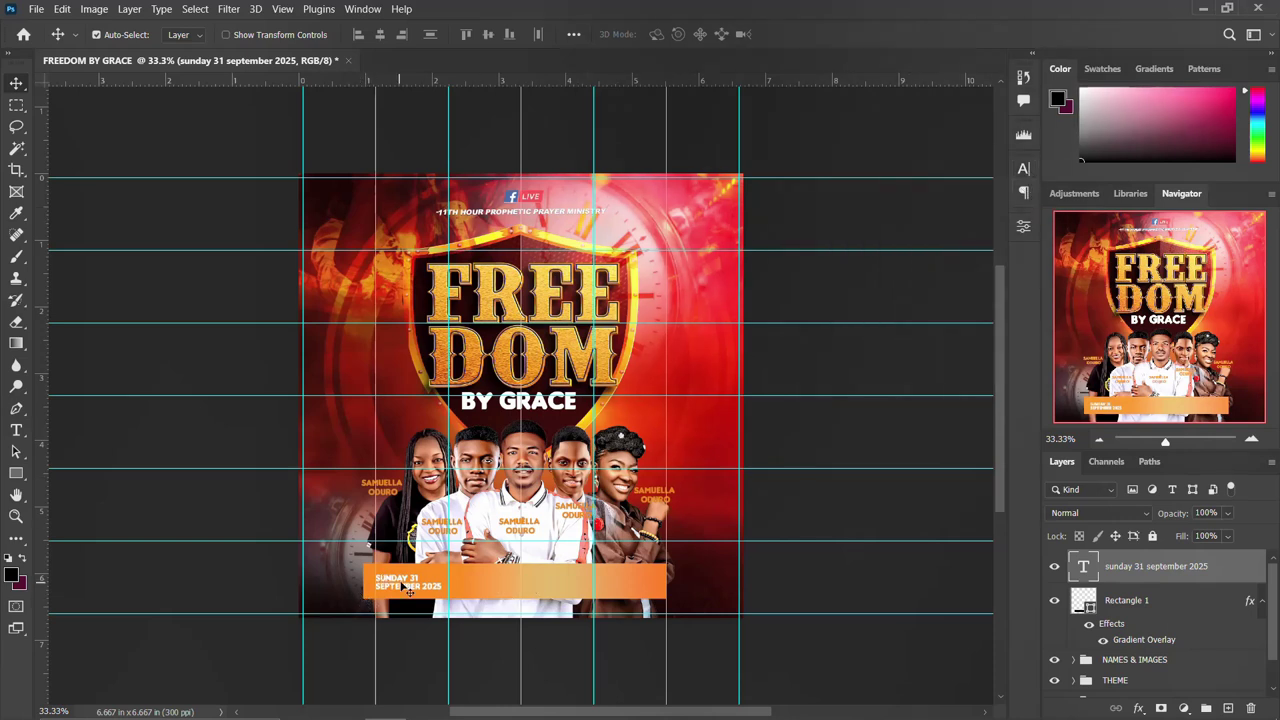
left_click_drag(409, 590, 453, 572)
Replace the copied date text with 'TEMA COMM25 ESTATE JUNCTION' and commit it.
double_click(484, 586)
type("TEMA COMM25")
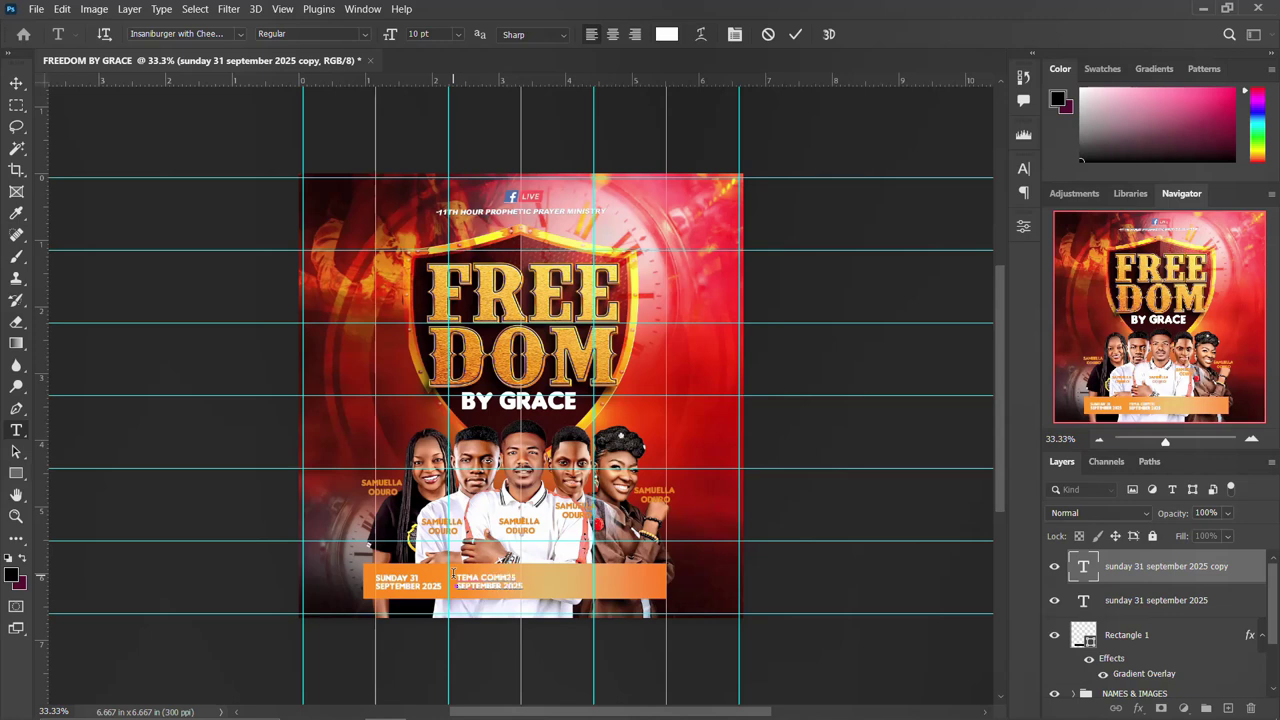
left_click_drag(456, 586, 523, 587)
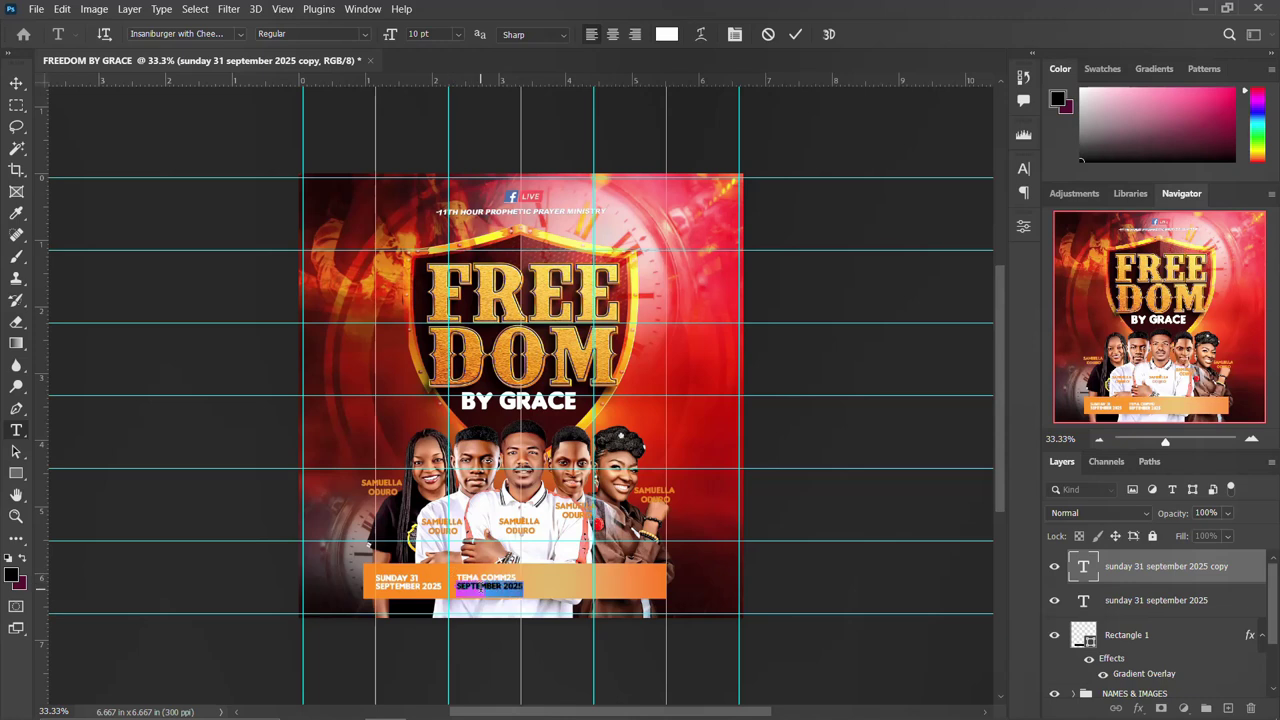
key("BackSpace")
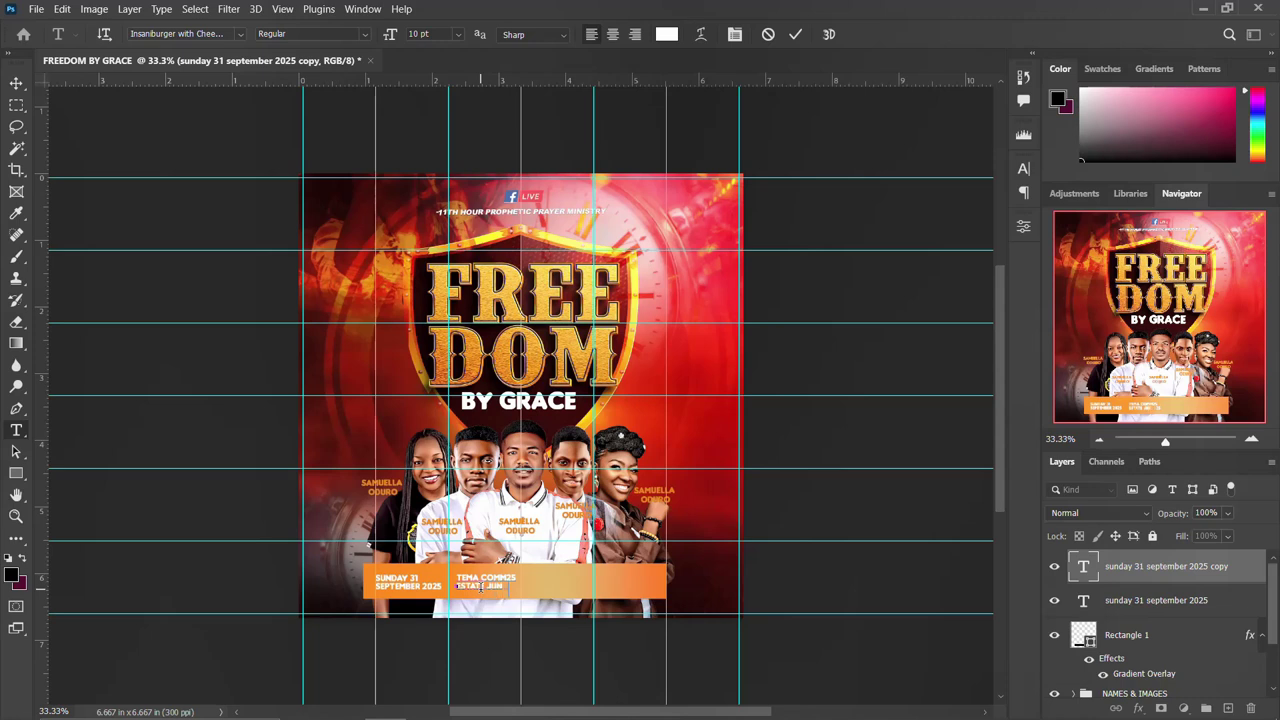
key("ctrl+Return")
Duplicate the venue text further to the right on the orange bar.
key("v")
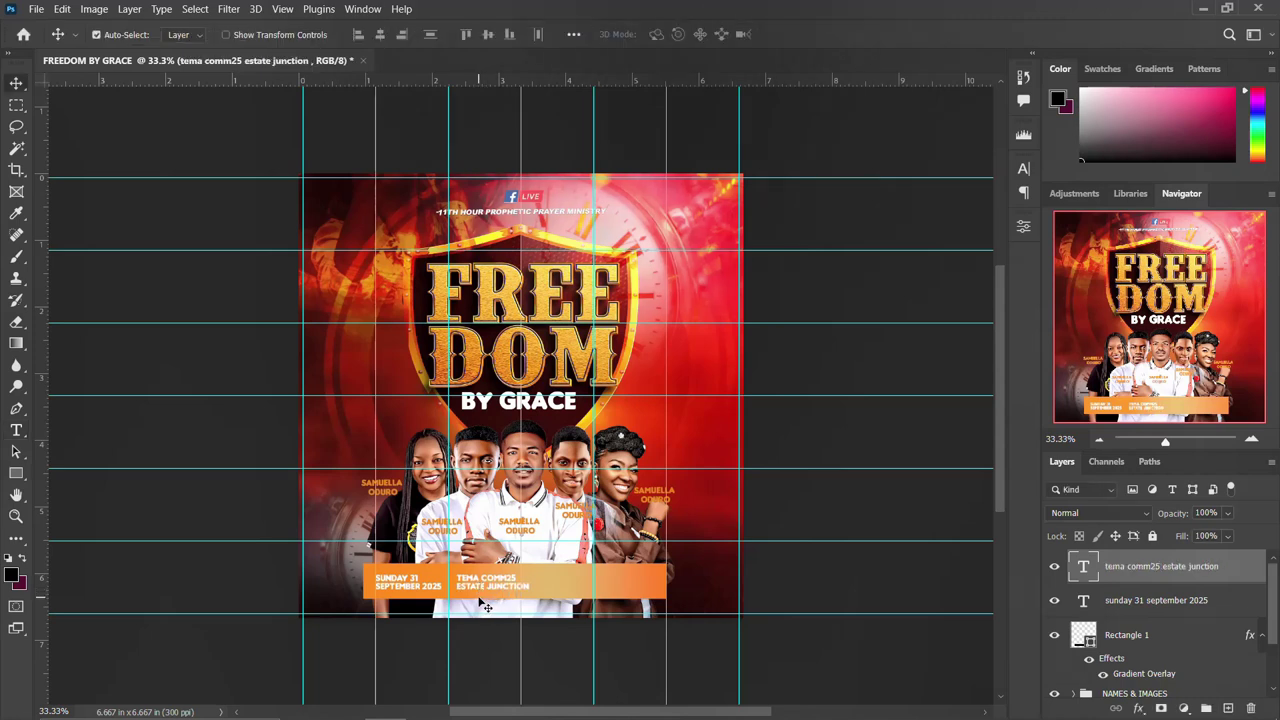
key("ctrl")
left_click_drag(520, 588, 577, 590)
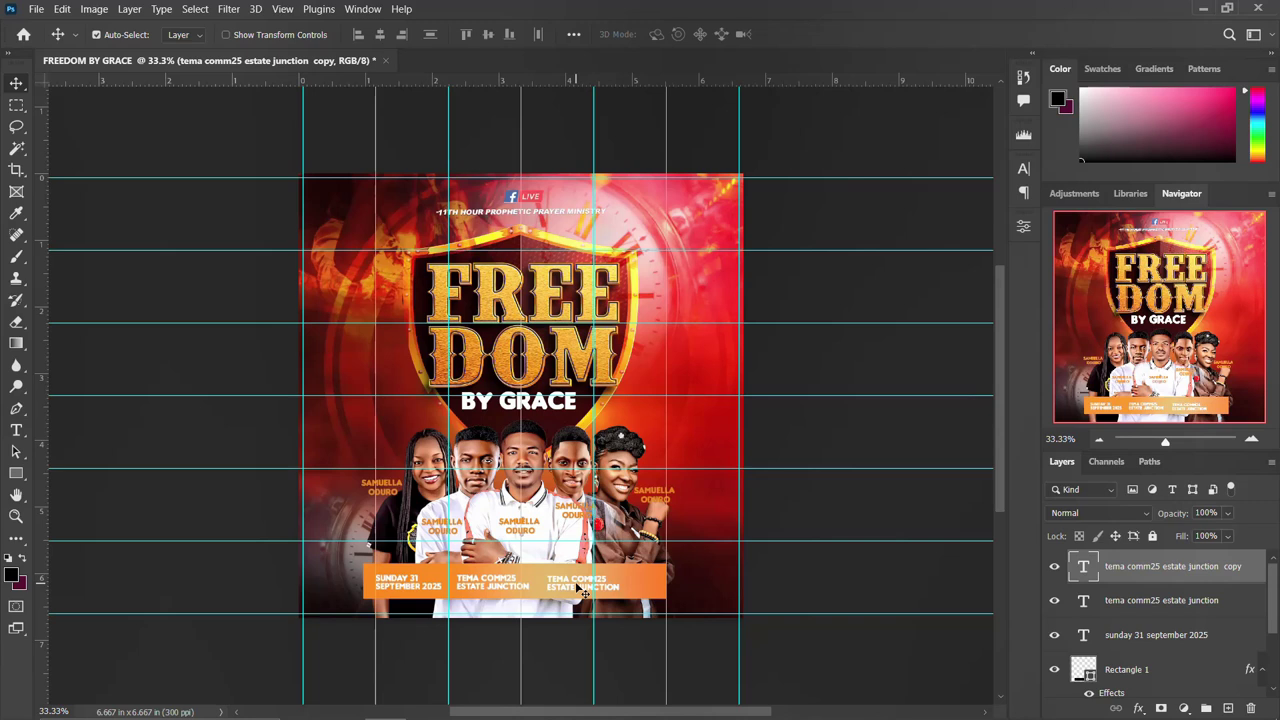
Retype the copied venue text as '7:00pm - 10:00pm', removing the leftover line, and commit.
double_click(585, 593)
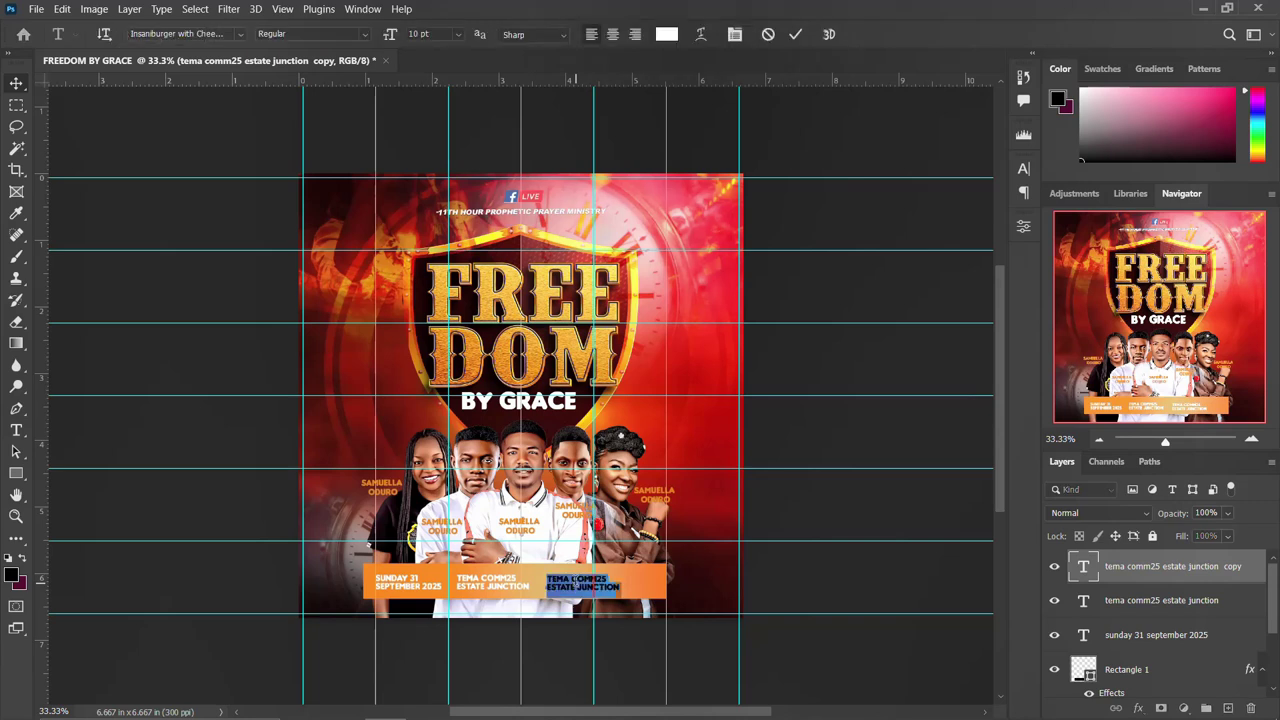
left_click_drag(548, 572, 613, 588)
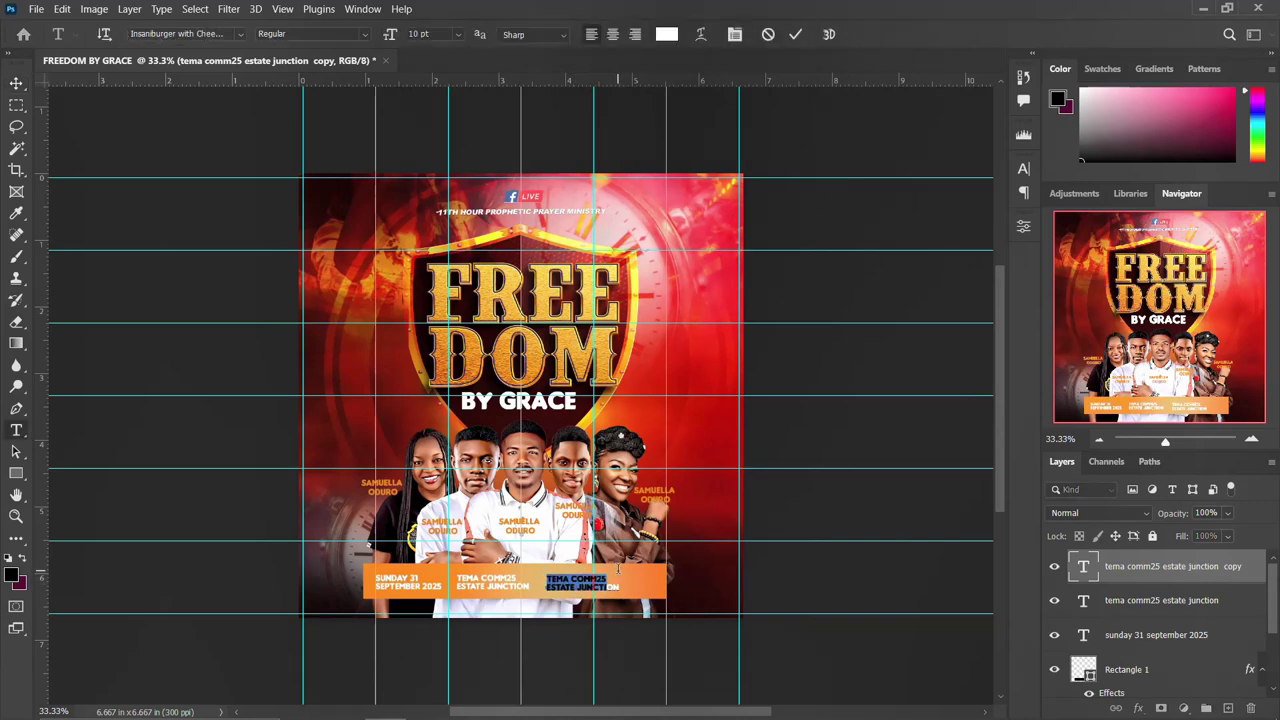
key("BackSpace")
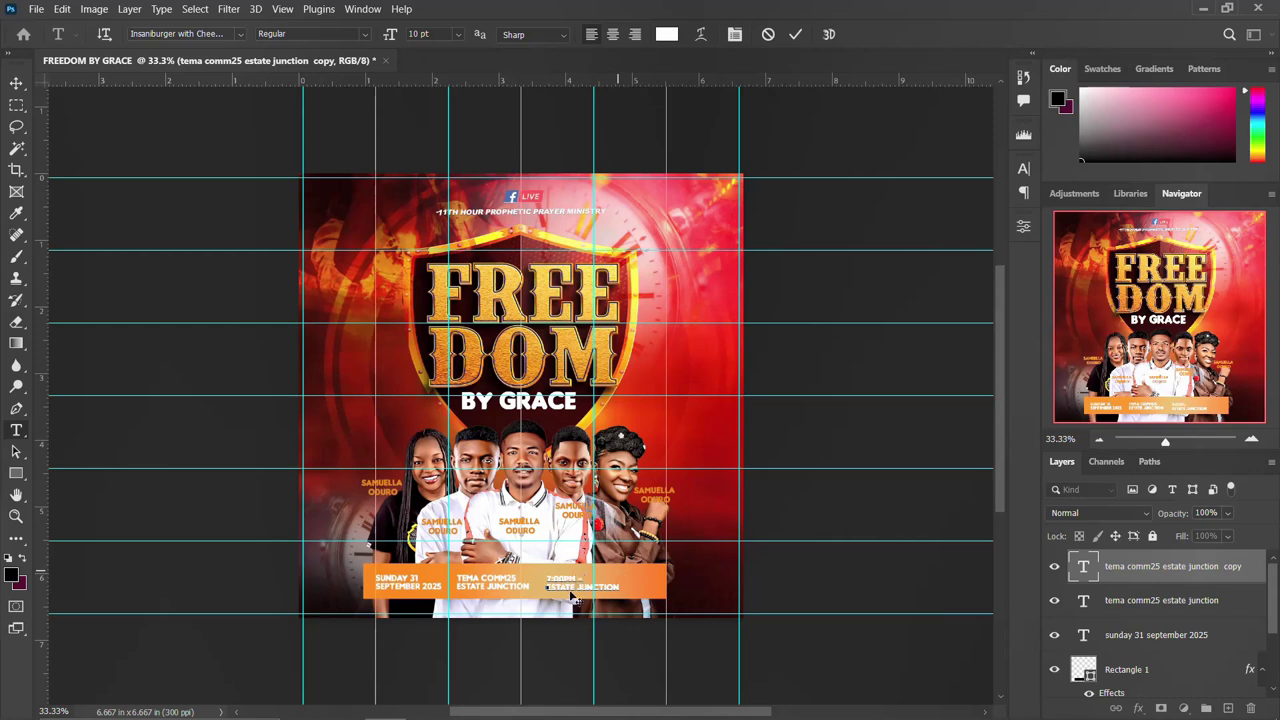
left_click_drag(580, 585, 547, 588)
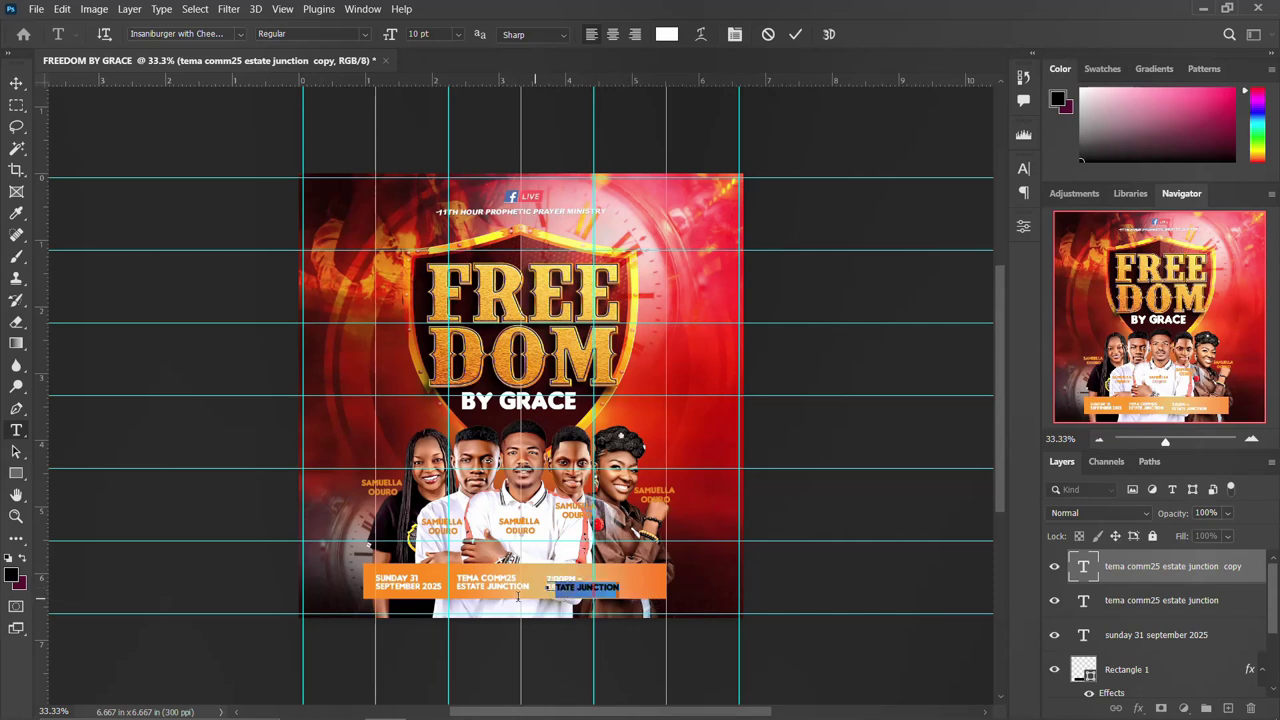
key("BackSpace")
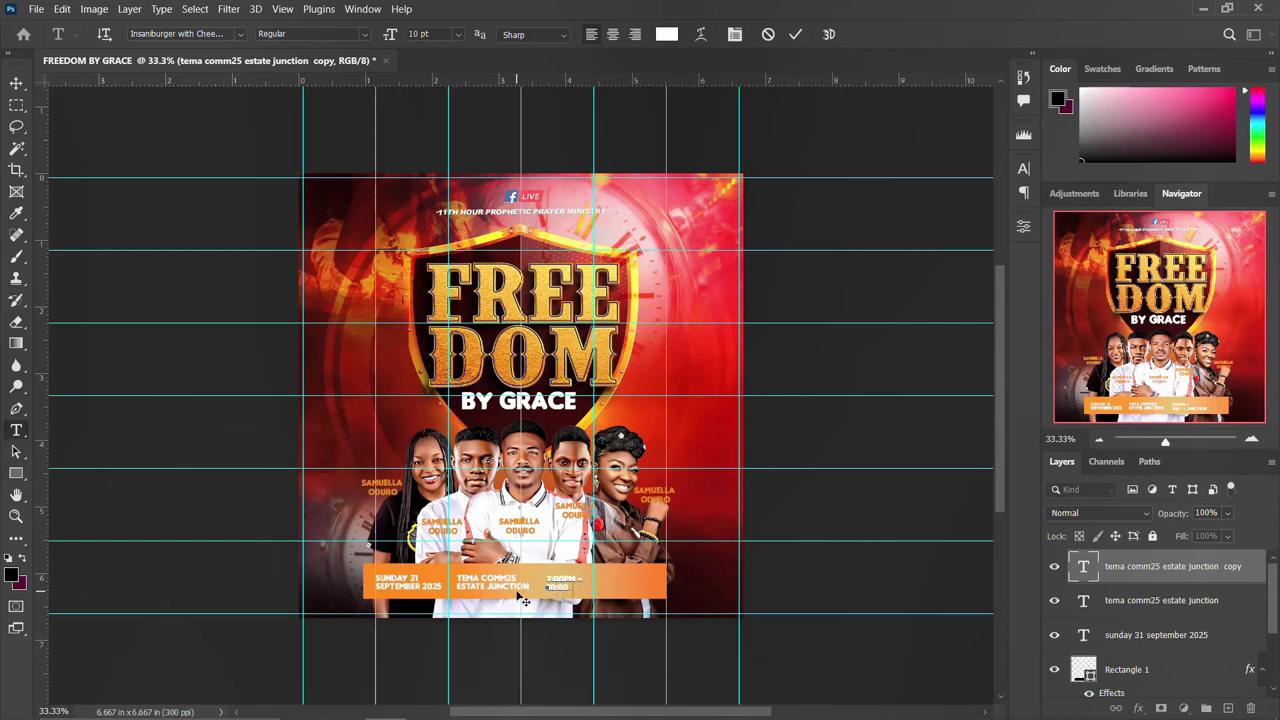
key("ctrl+Return")
key("v")
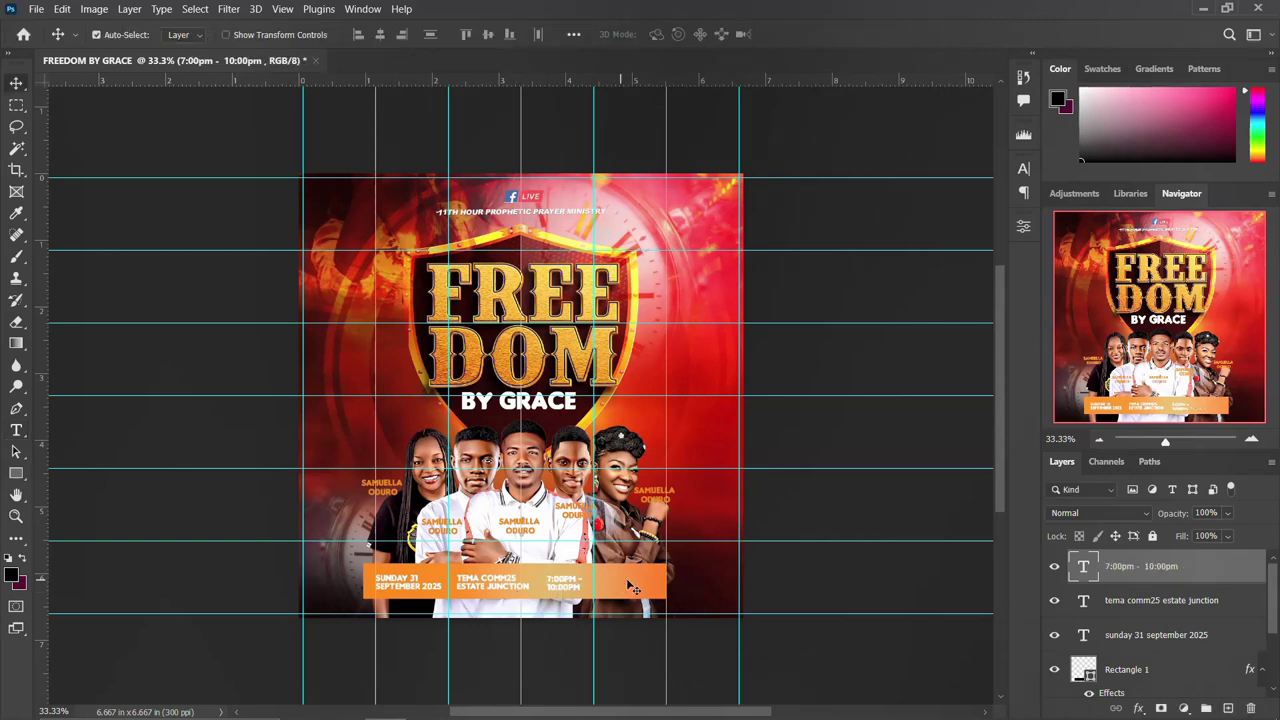
left_click(636, 588)
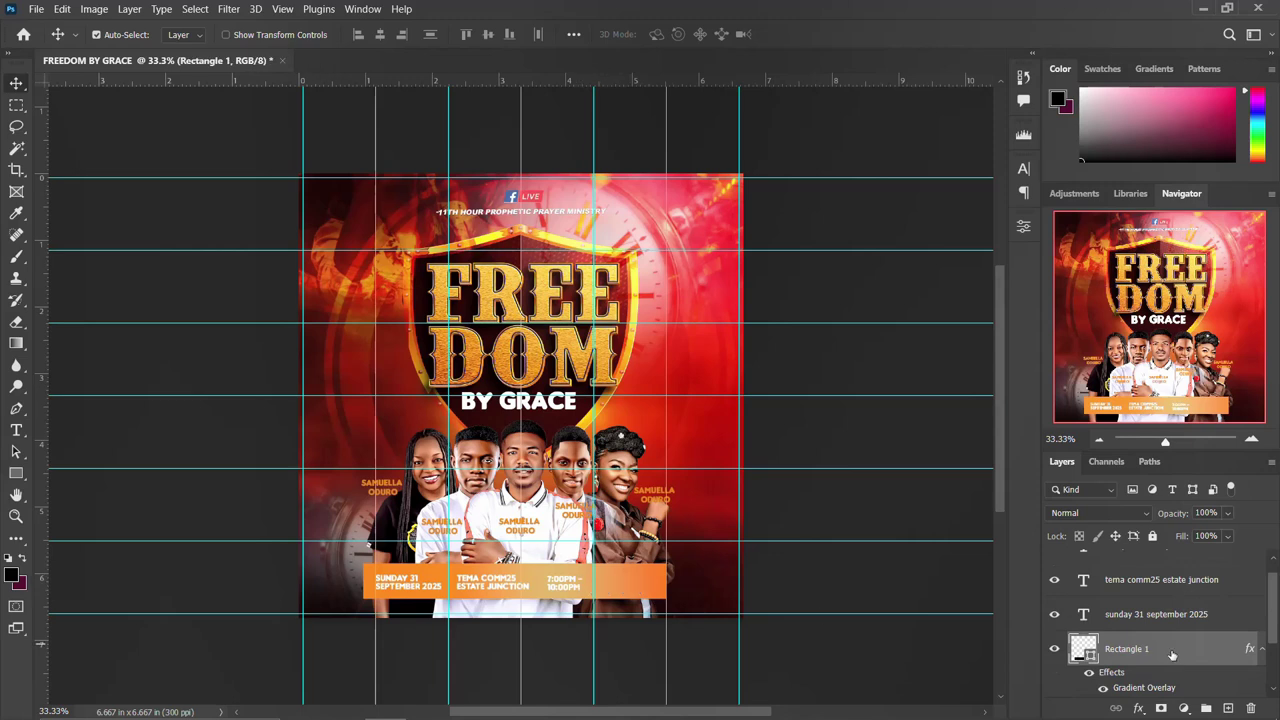
Scale the three details text layers up to about 135%.
scroll(1170, 652, "up", 1)
left_click(1150, 580, "shift")
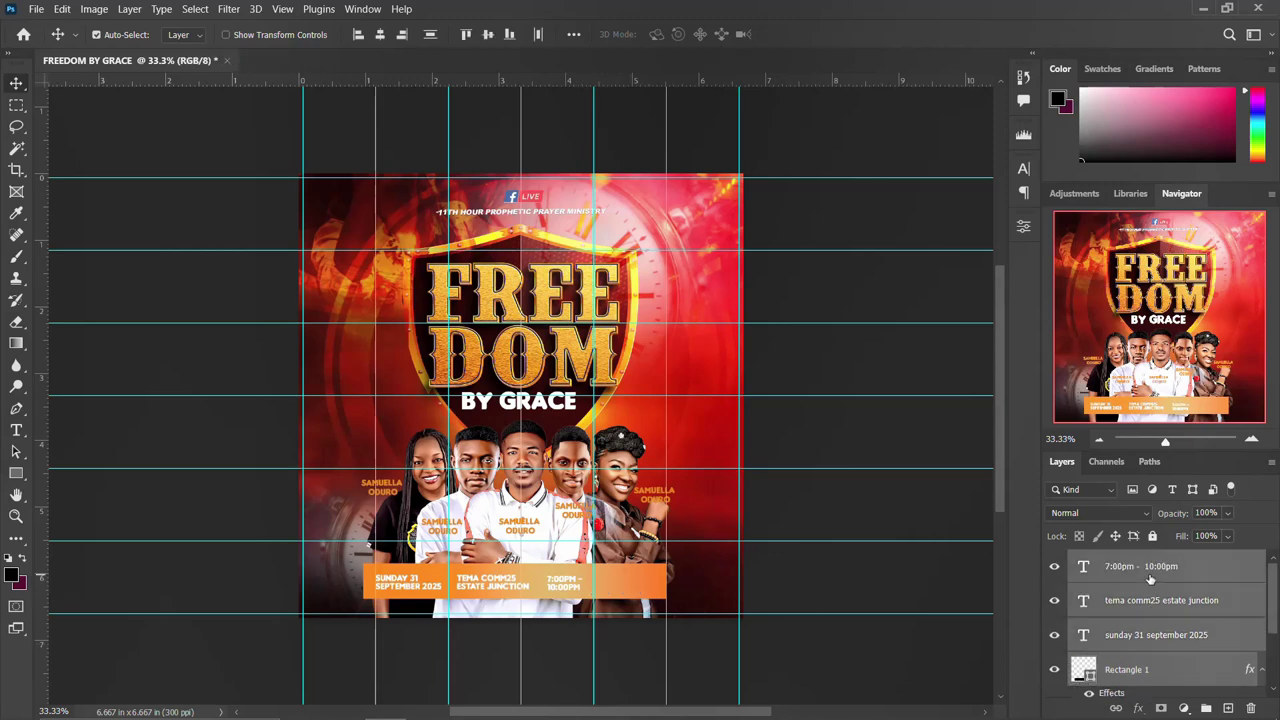
key("ctrl+t")
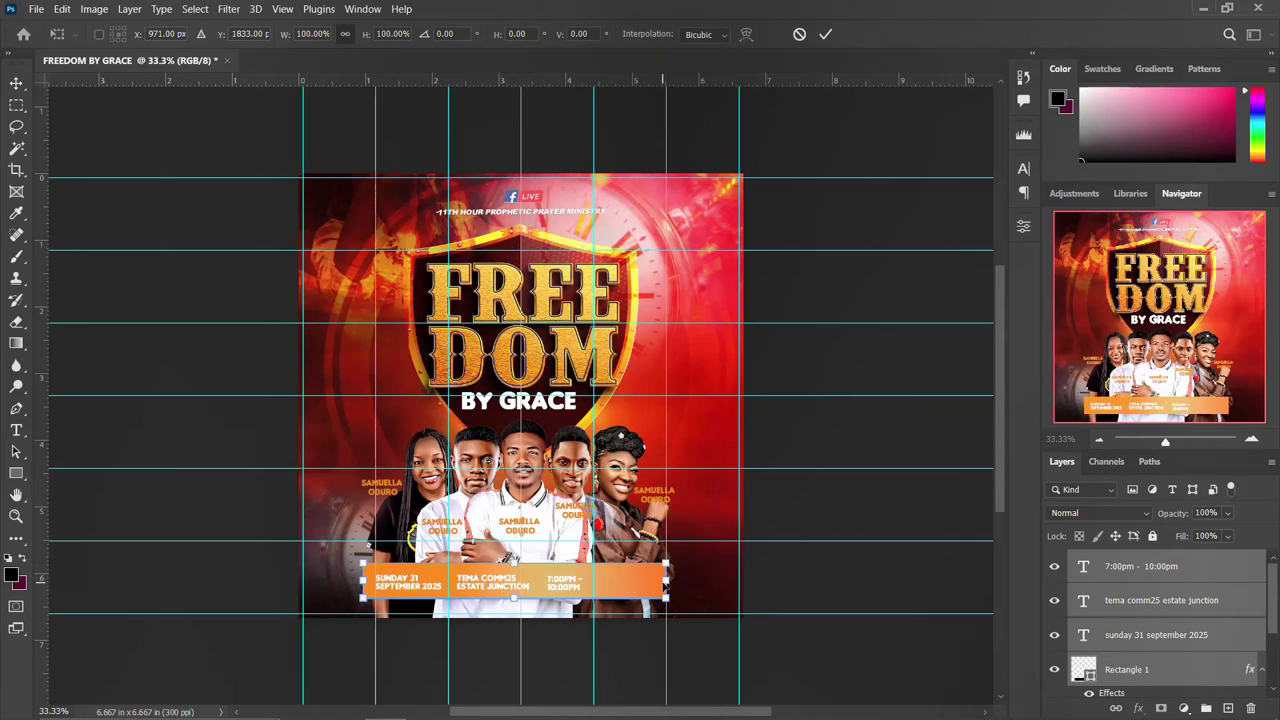
key("Return")
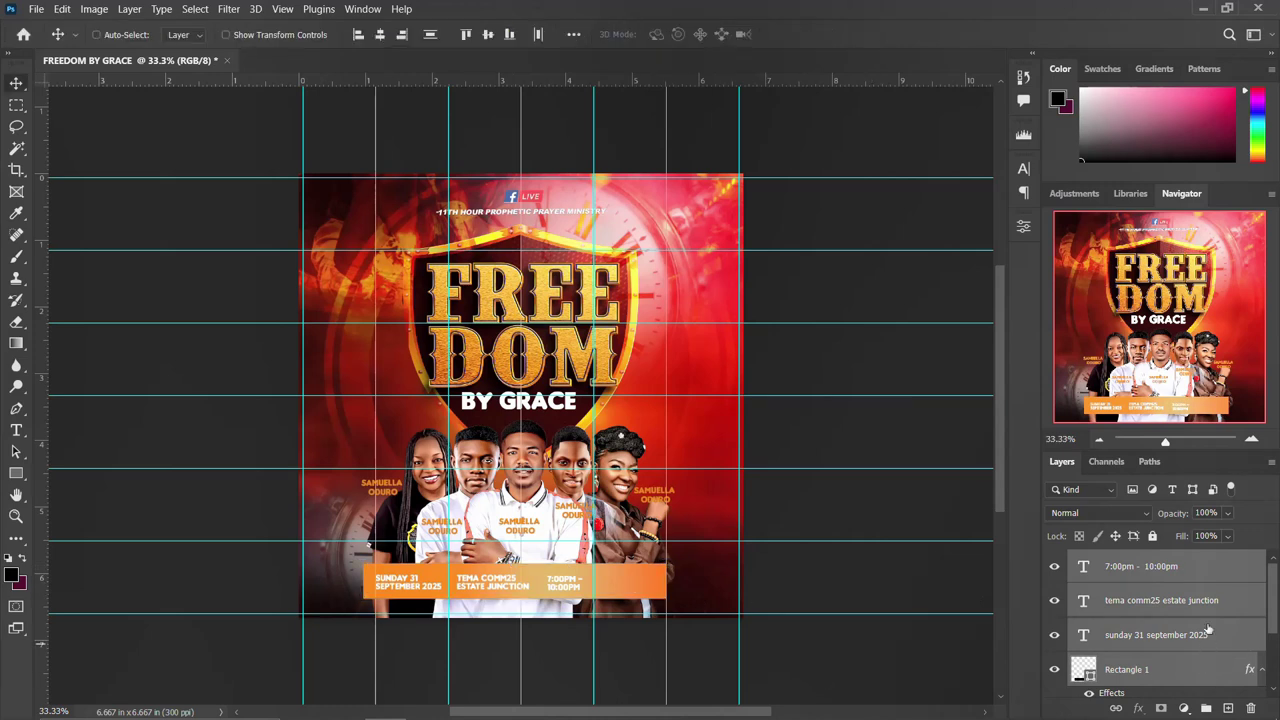
key("ctrl")
key("ctrl+t")
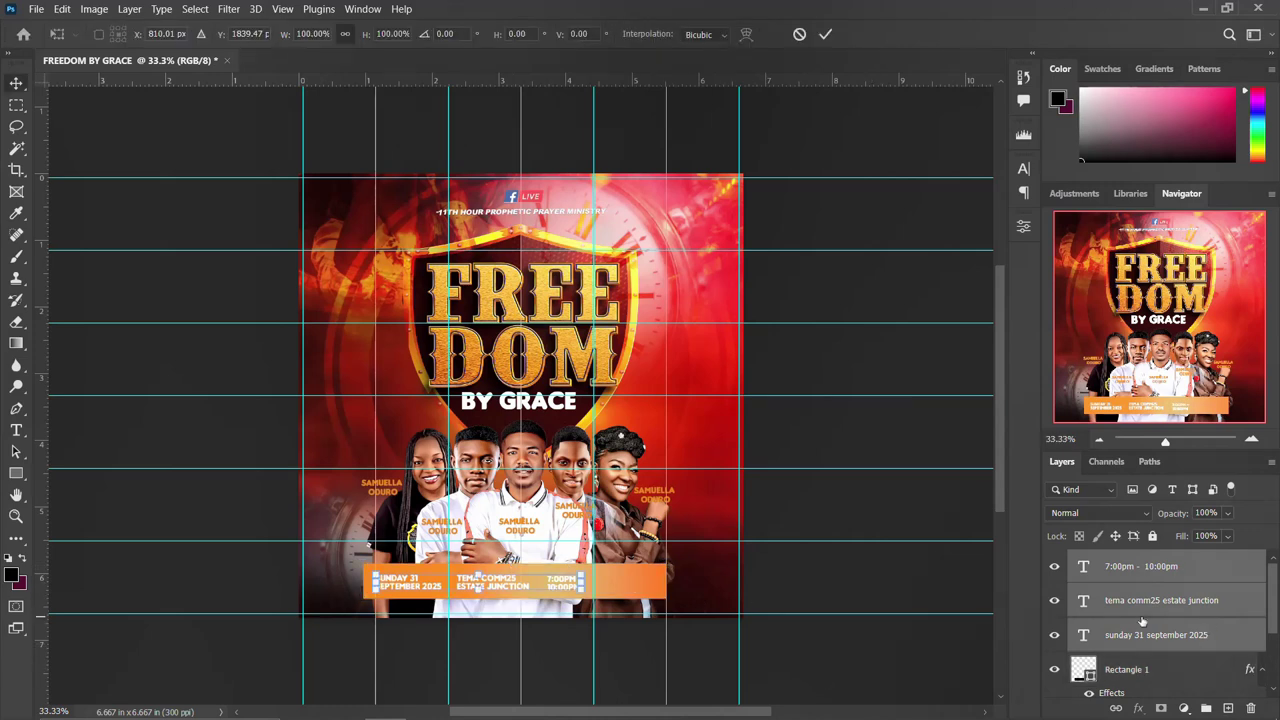
mouse_move(582, 576)
left_mouse_down()
mouse_move(618, 573)
mouse_move(562, 589)
mouse_move(592, 580)
left_mouse_up()
key("Return")
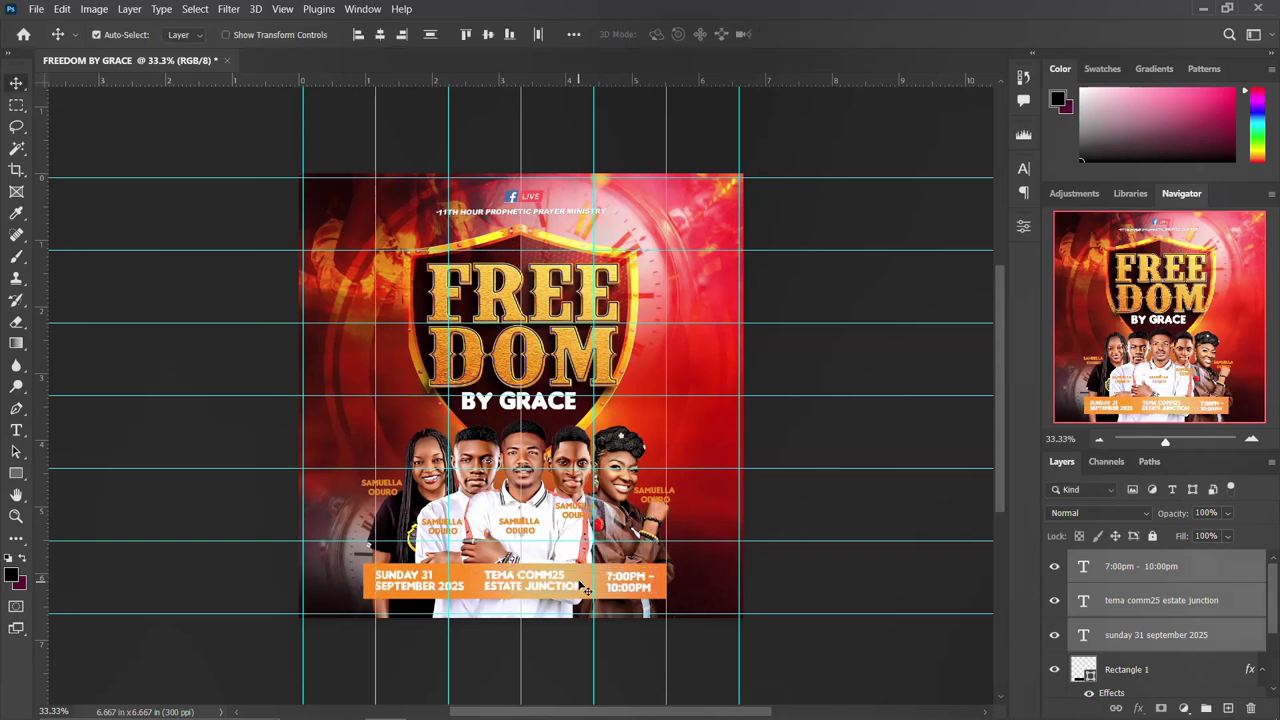
Set the details text colour to dark red #0d0000 sampled from the shield.
left_click(1023, 168)
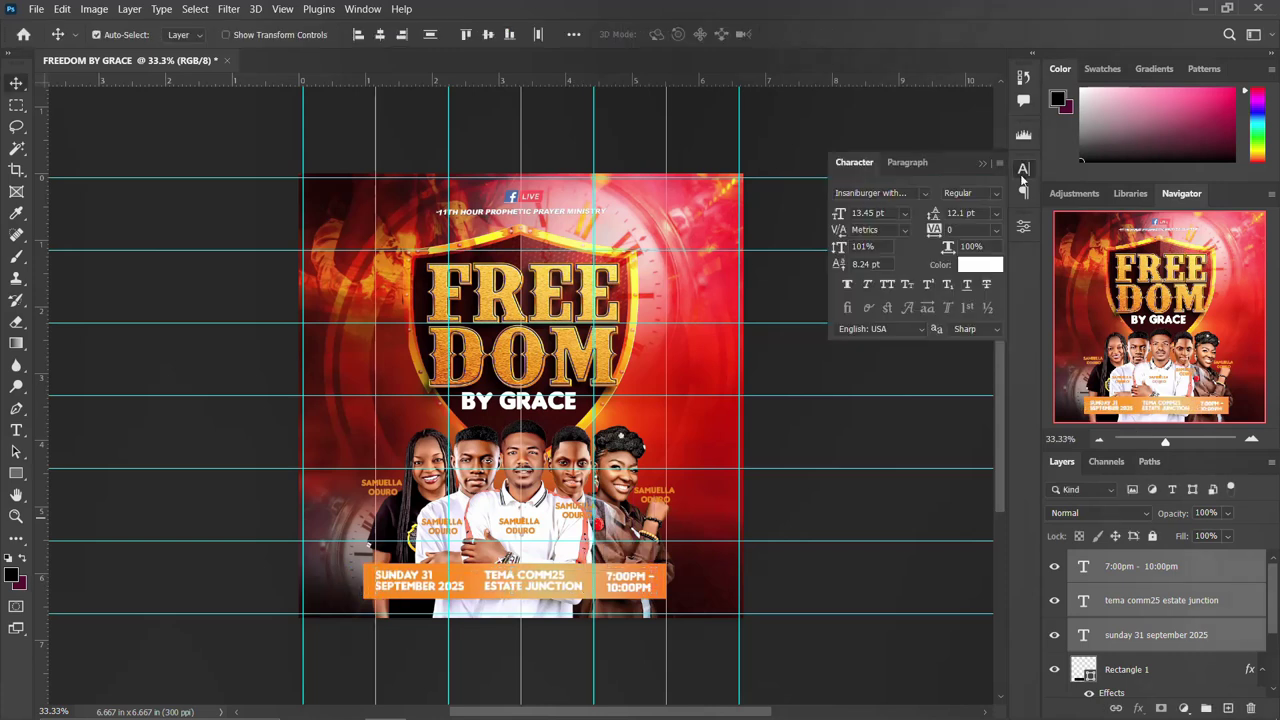
left_click(978, 275)
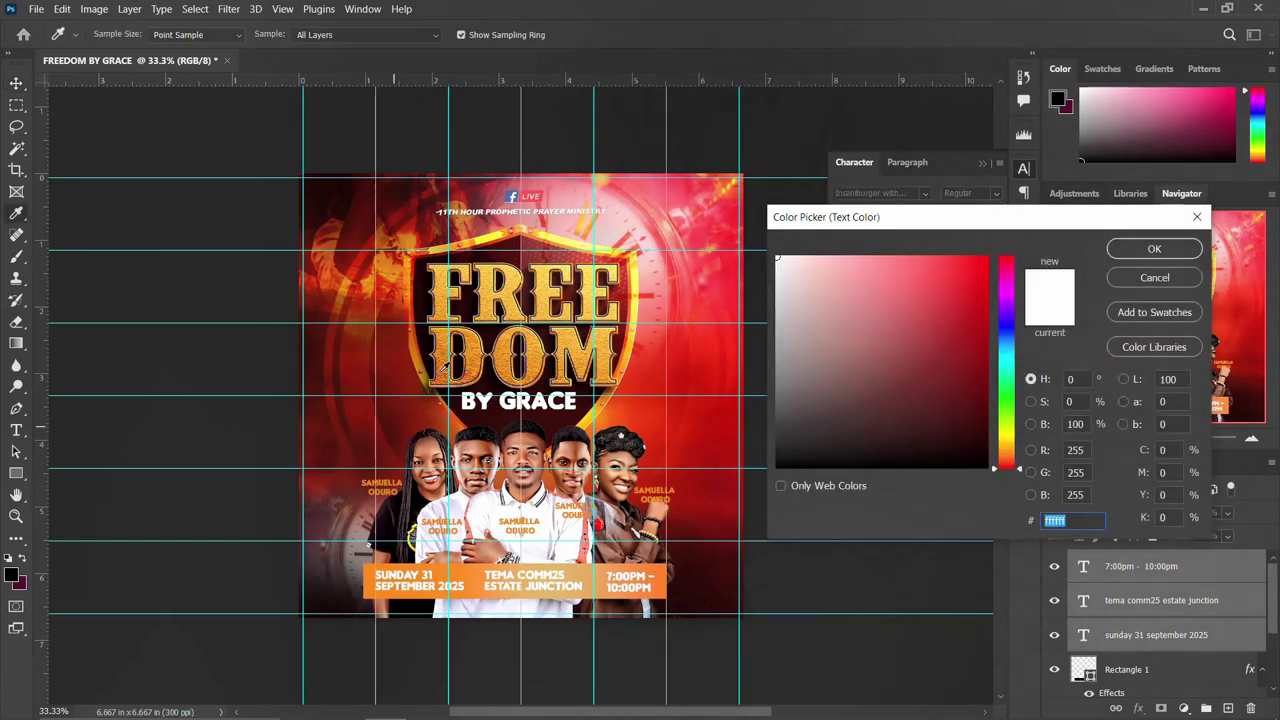
left_click(426, 338)
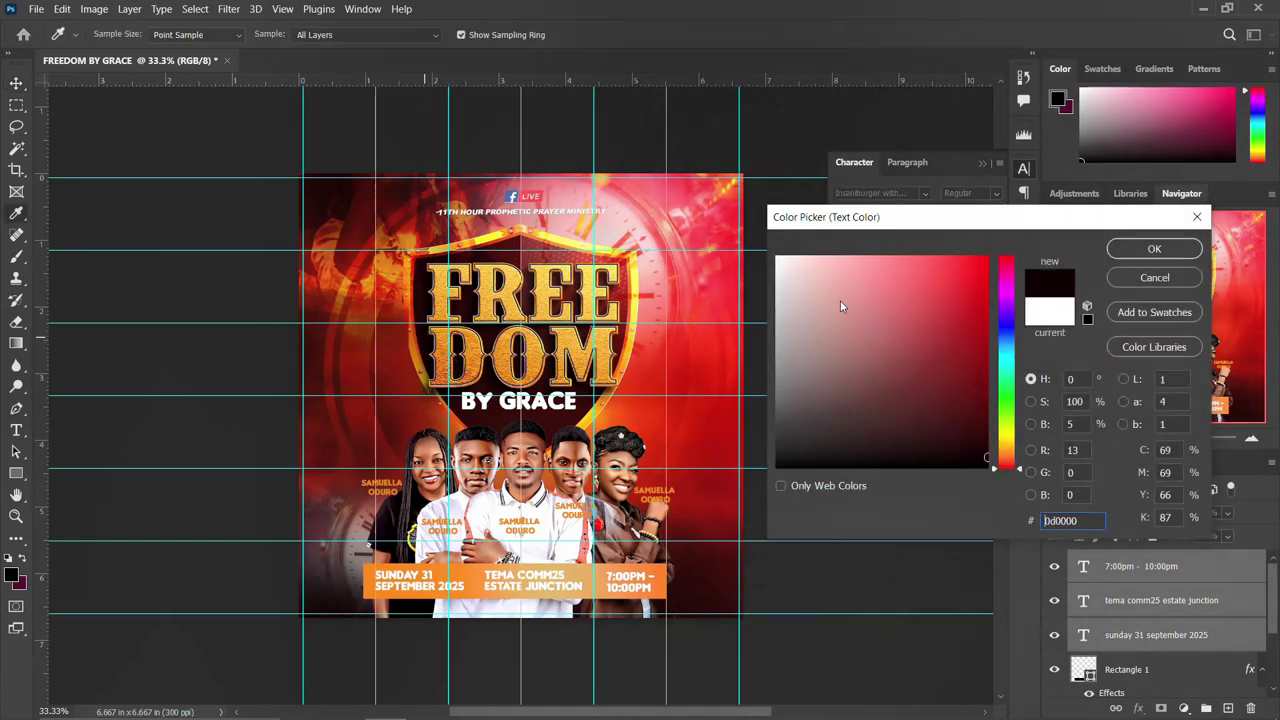
left_click(1152, 249)
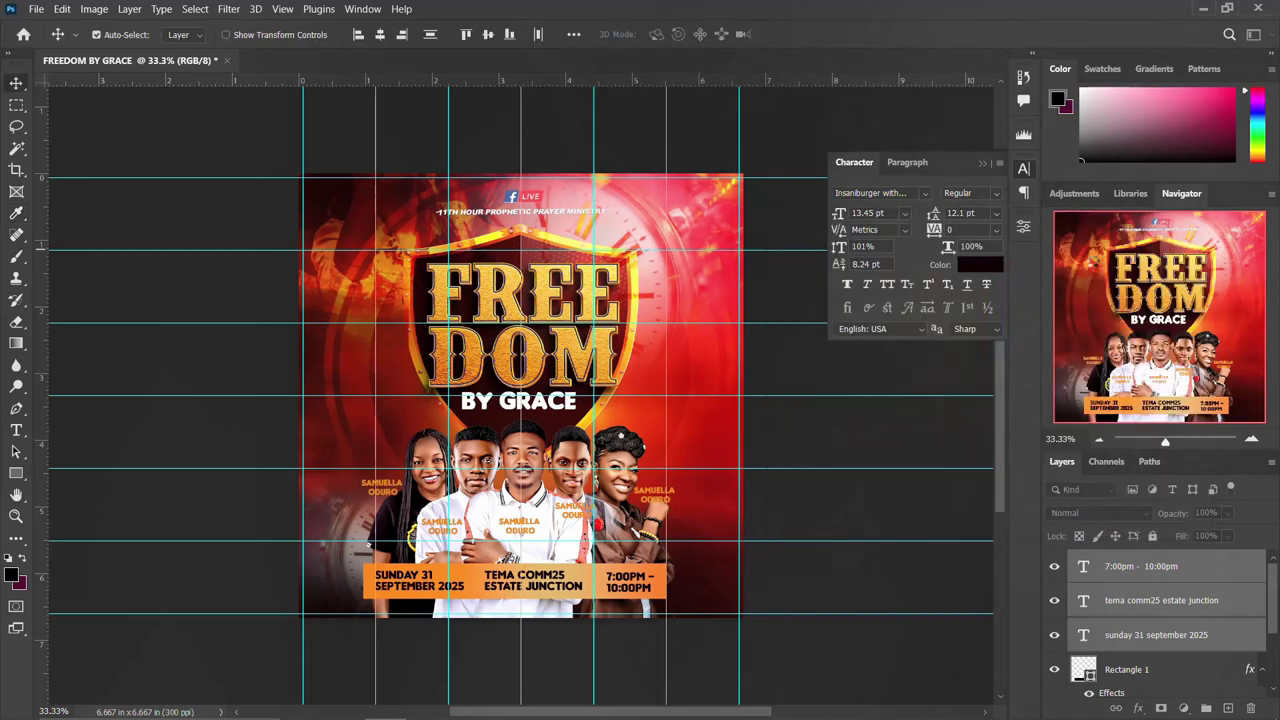
left_click(1023, 168)
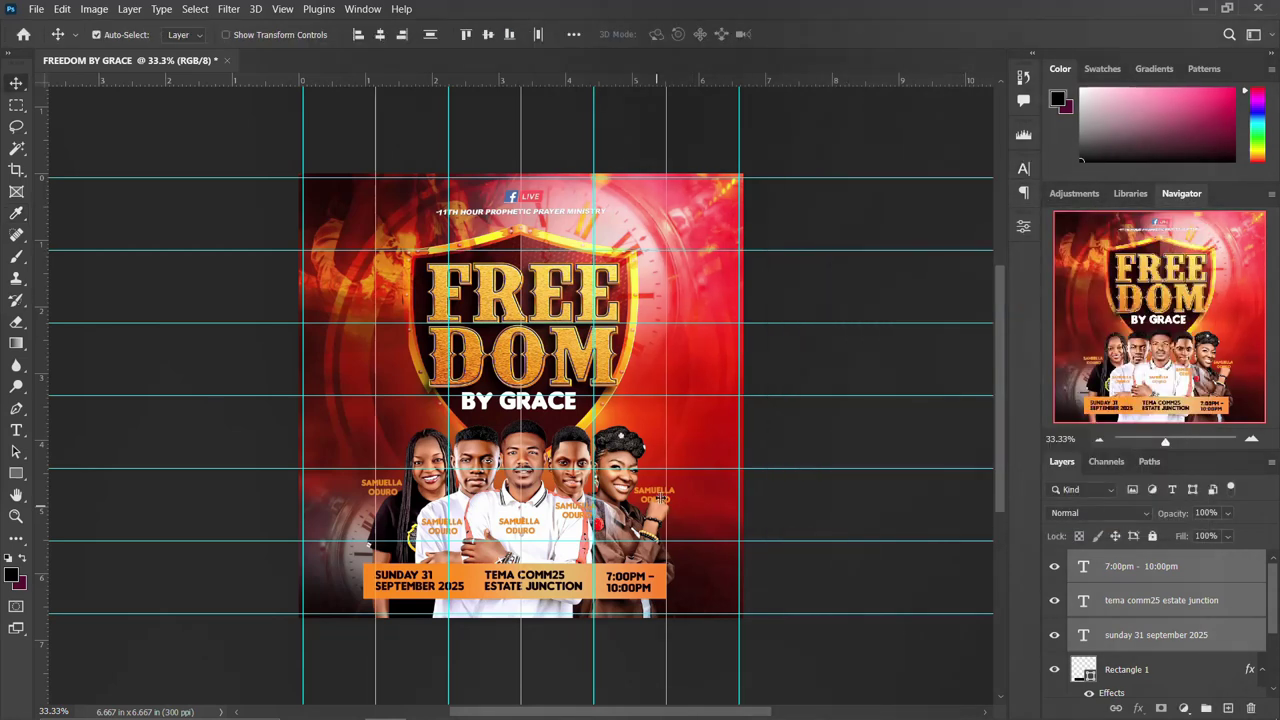
Add Rectangle 1 to the selected details text layers.
key("ctrl")
left_click(1172, 677, "ctrl")
scroll(1170, 672, "down", 2)
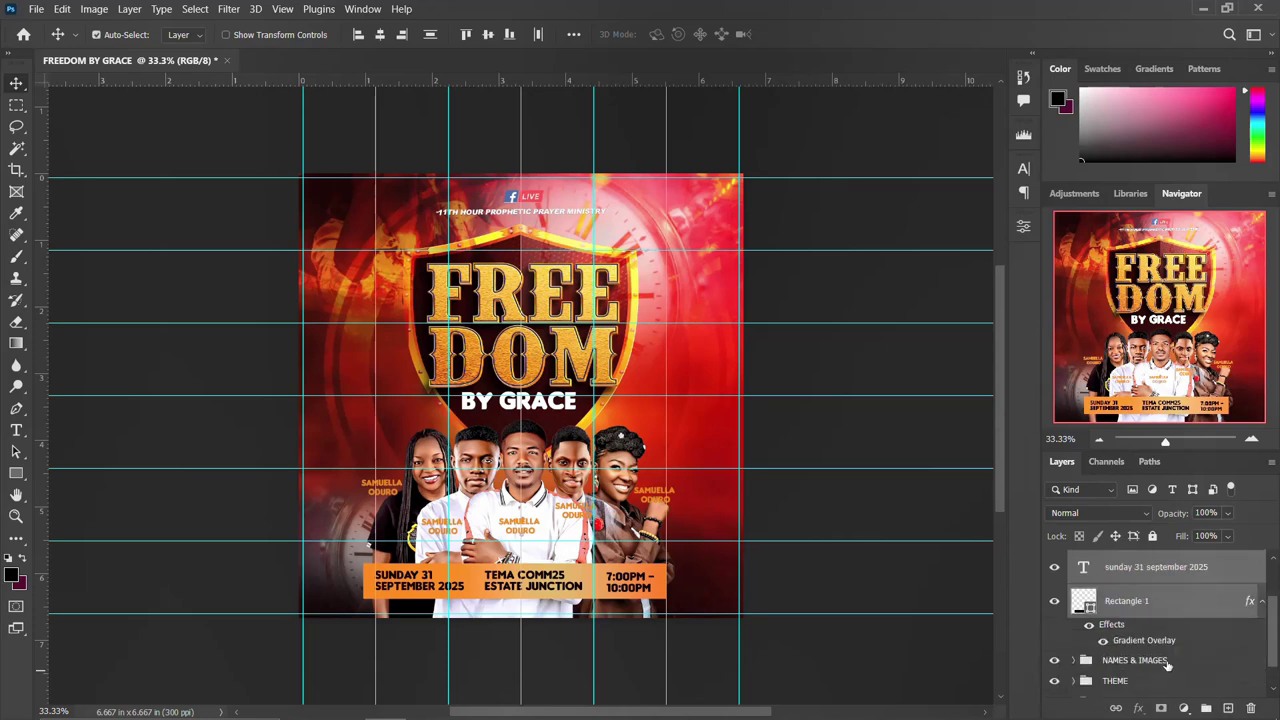
Group the bar and text layers into a group named DETAILS.
key("ctrl+g")
double_click(1113, 560)
type("d")
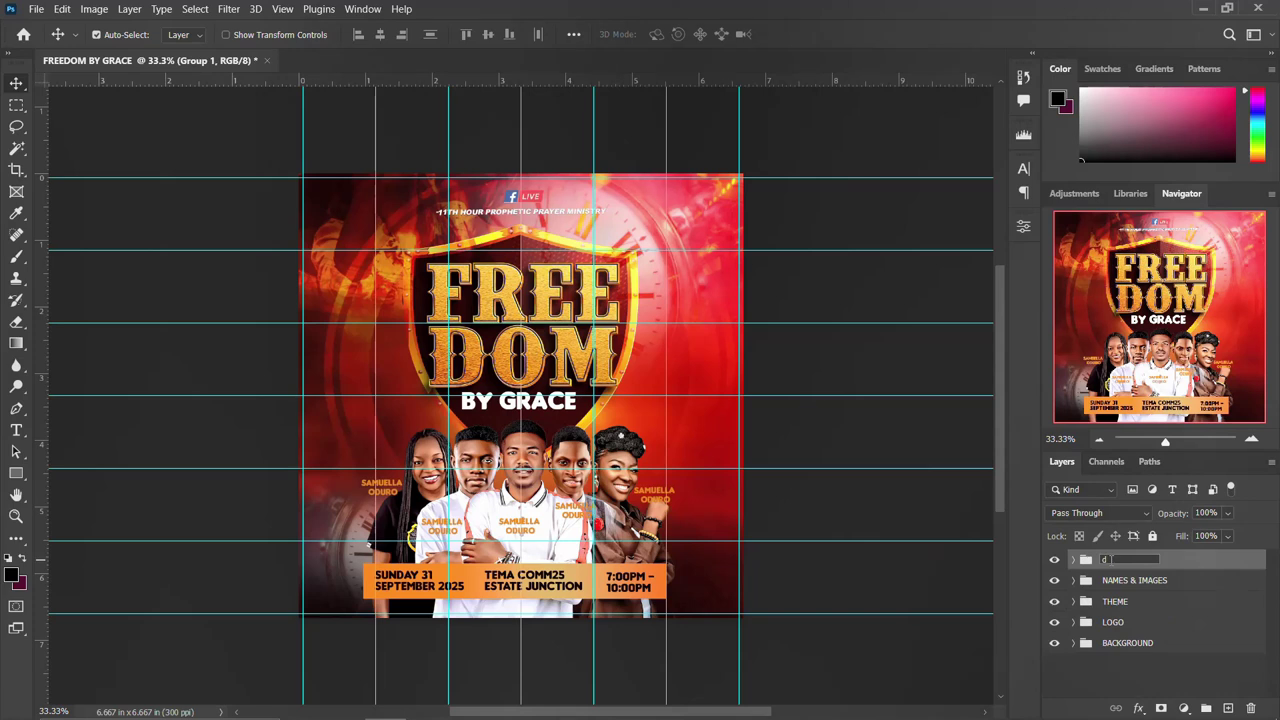
type("ETAILS")
key("Return")
left_click(1054, 560)
left_click(1054, 560)
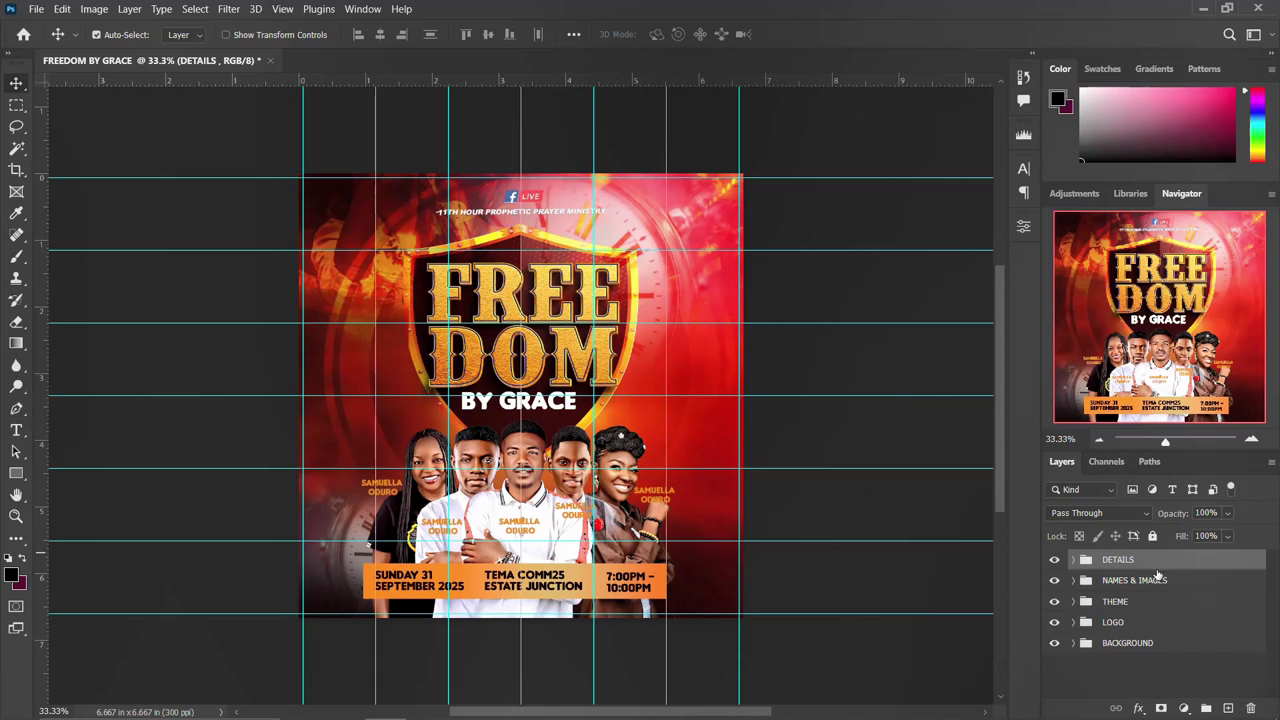
Stamp all visible layers into Layer 2 and convert it to a smart object.
key("ctrl")
key("ctrl+shift+alt+e")
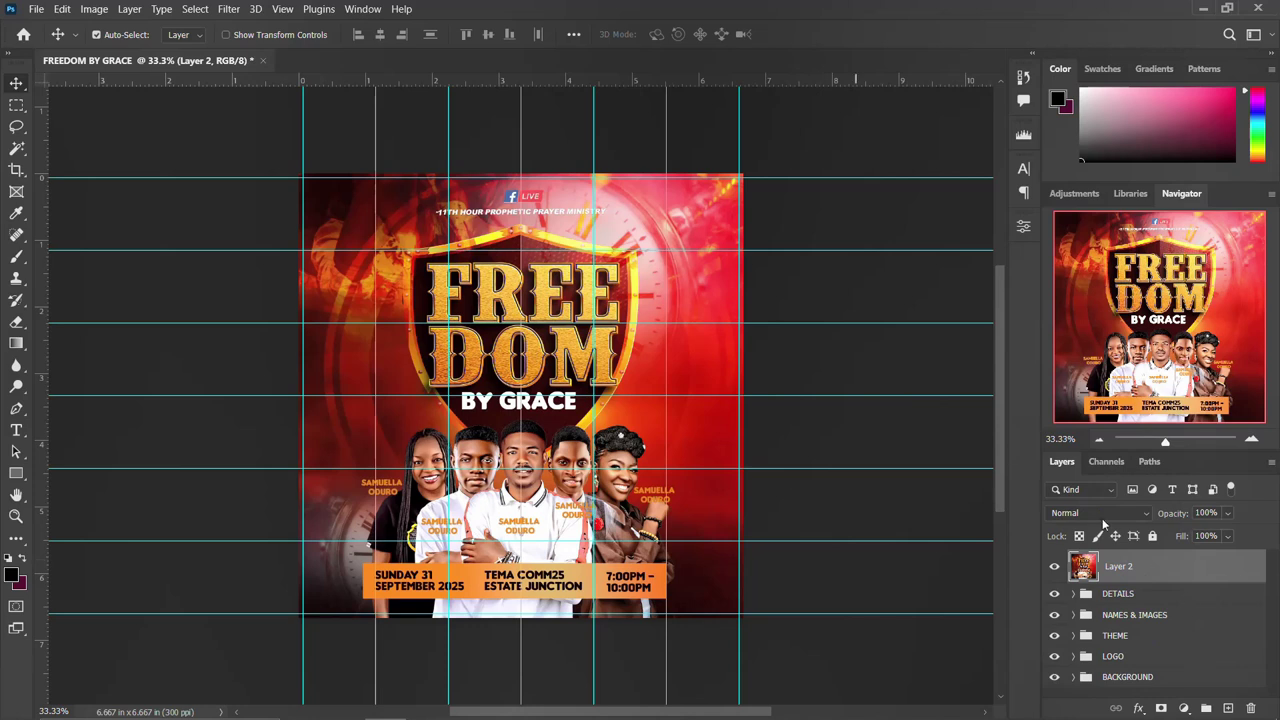
right_click(1183, 567)
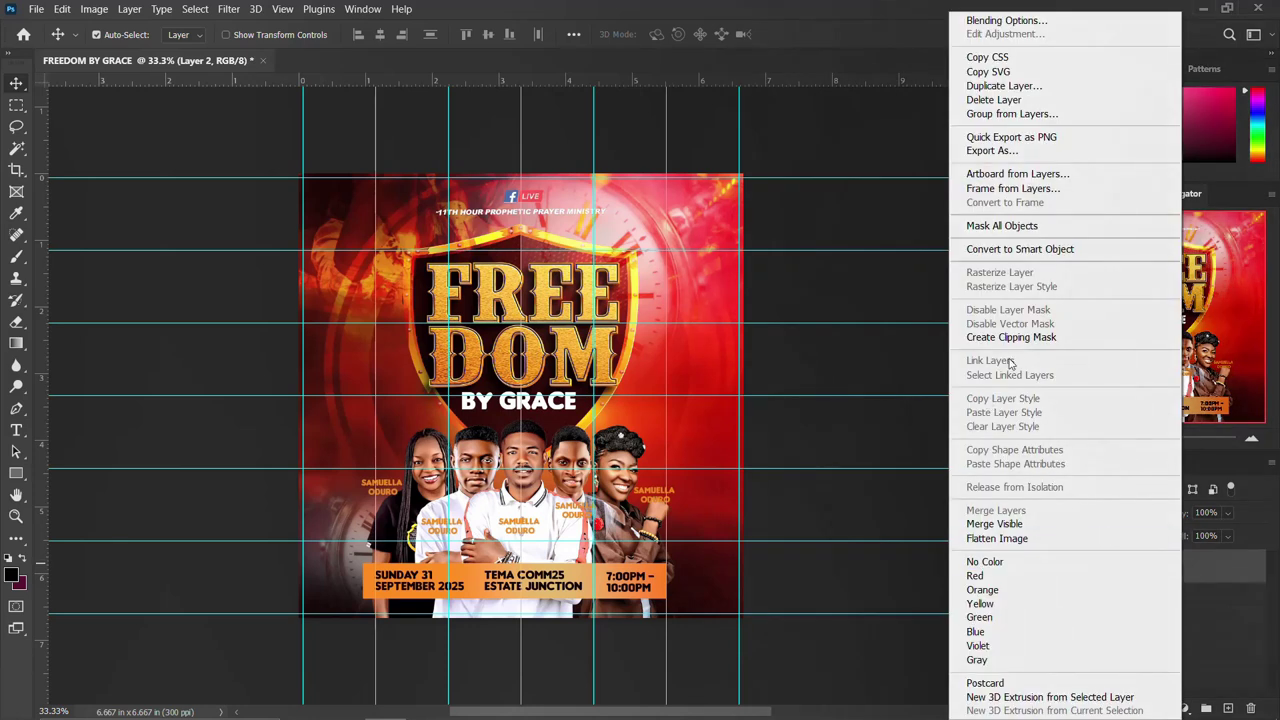
left_click(1057, 249)
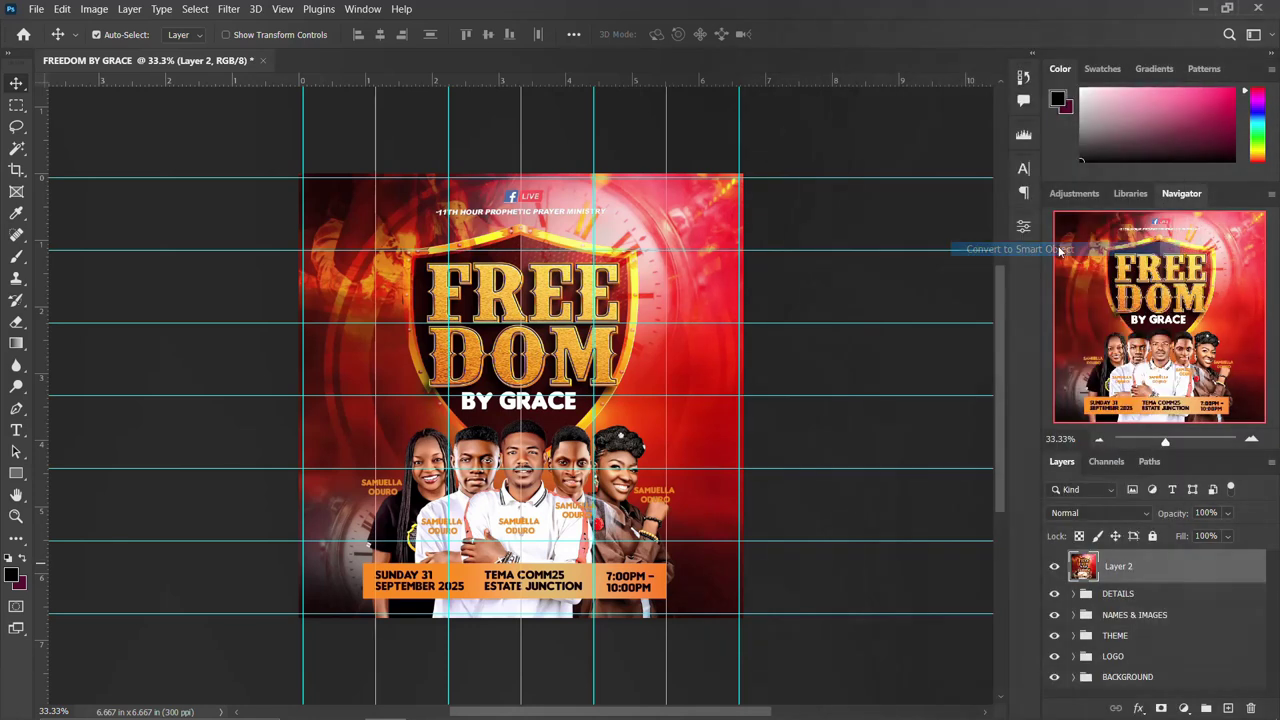
Launch the Camera Raw Filter from the Filter menu on the merged layer.
left_click(228, 9)
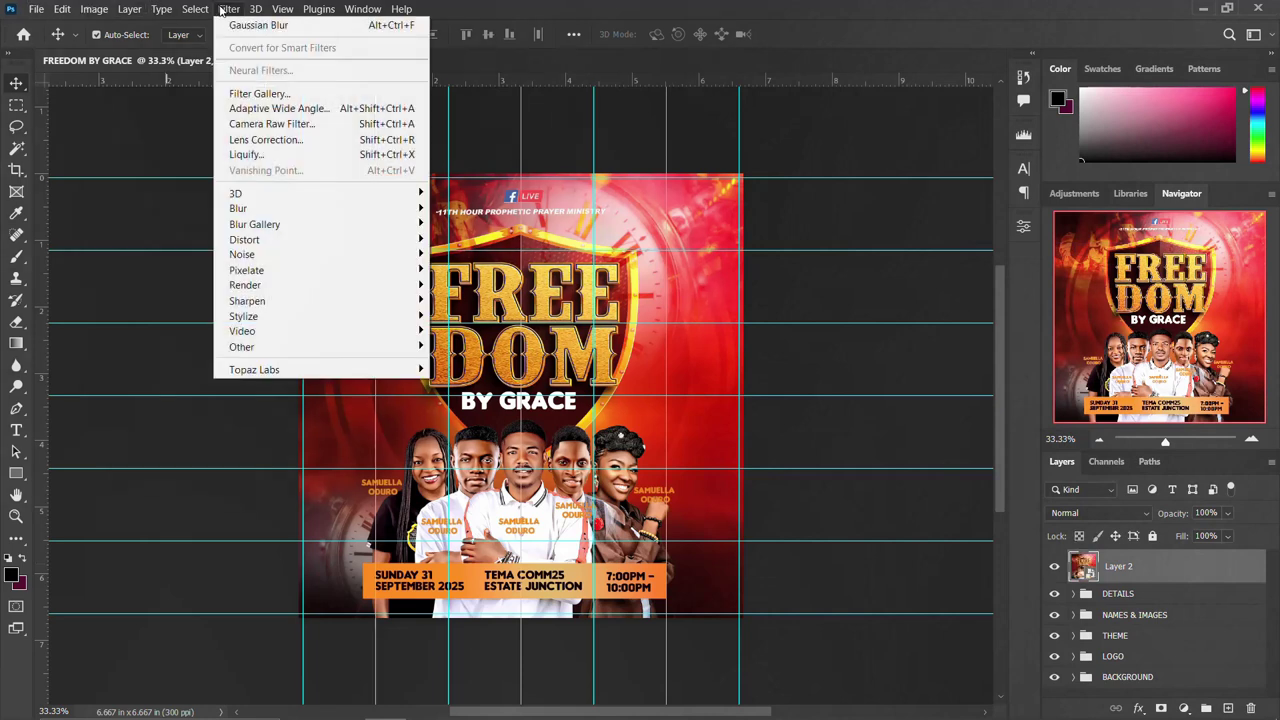
left_click(309, 128)
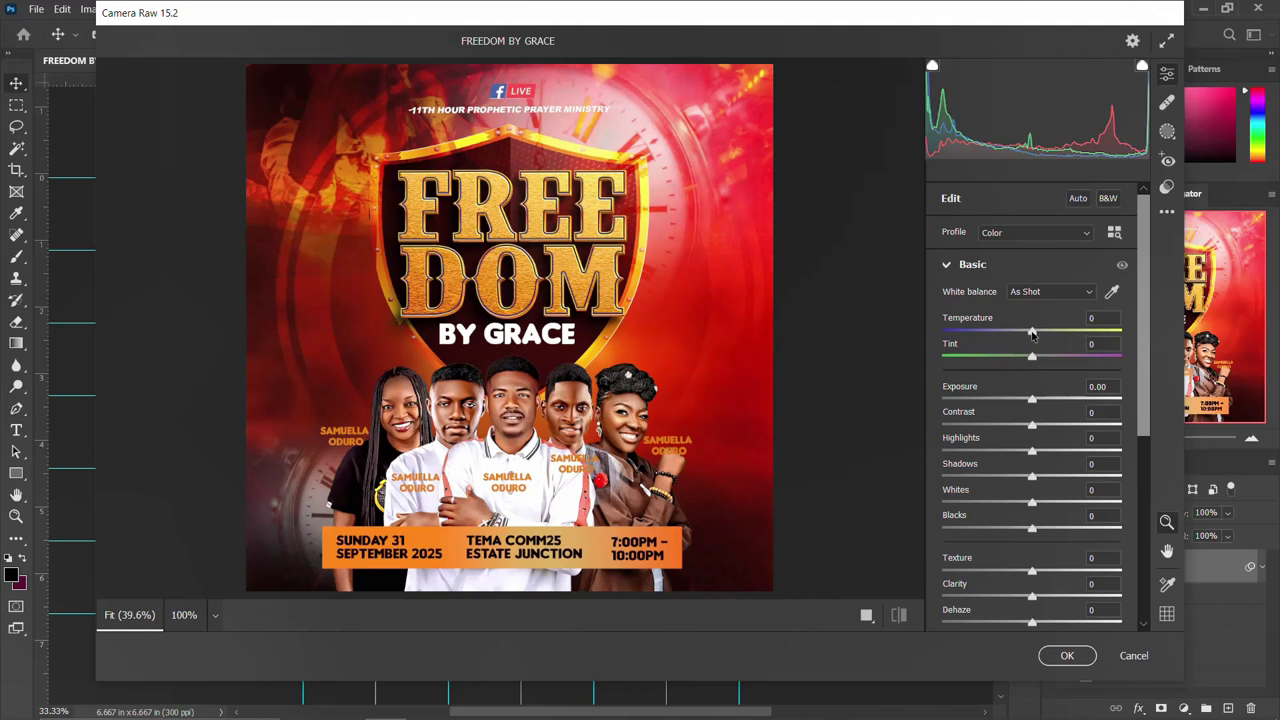
Set Temperature +24, Contrast -21, Highlights -2, Blacks -21 and Texture +18.
mouse_move(1032, 333)
left_mouse_down()
mouse_move(1053, 333)
mouse_move(1036, 357)
left_mouse_up()
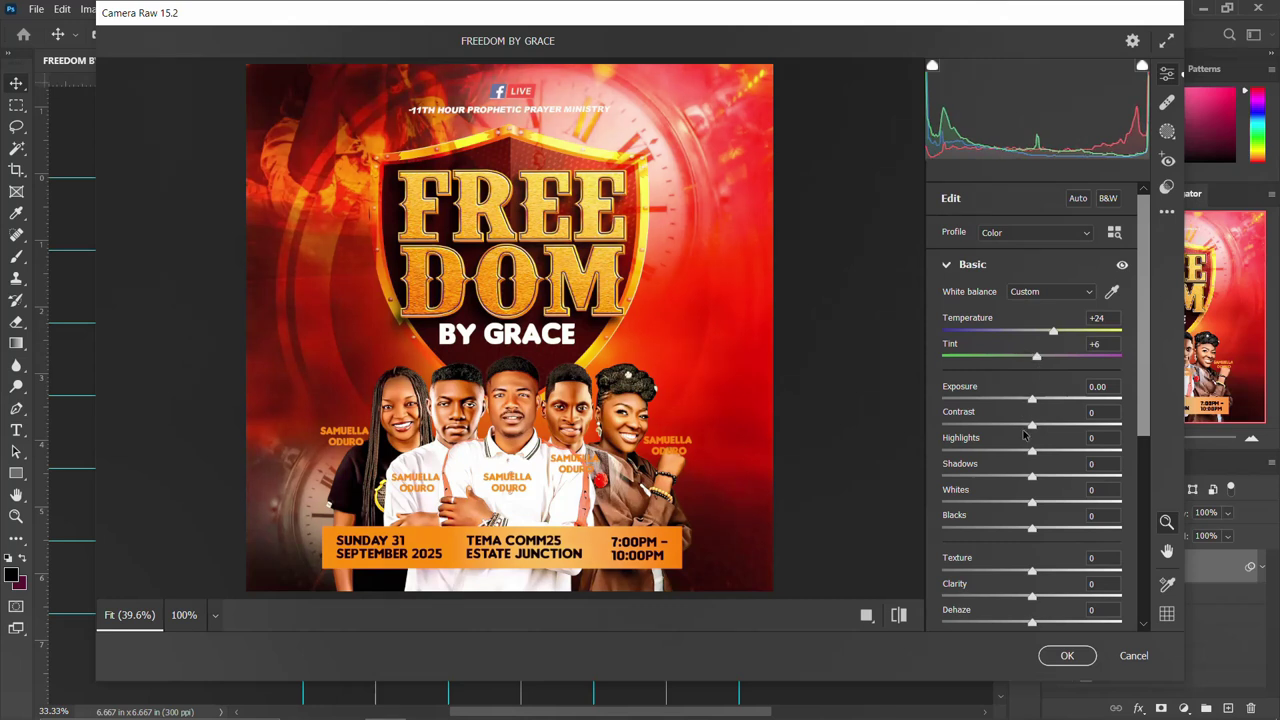
left_click_drag(1032, 425, 1013, 422)
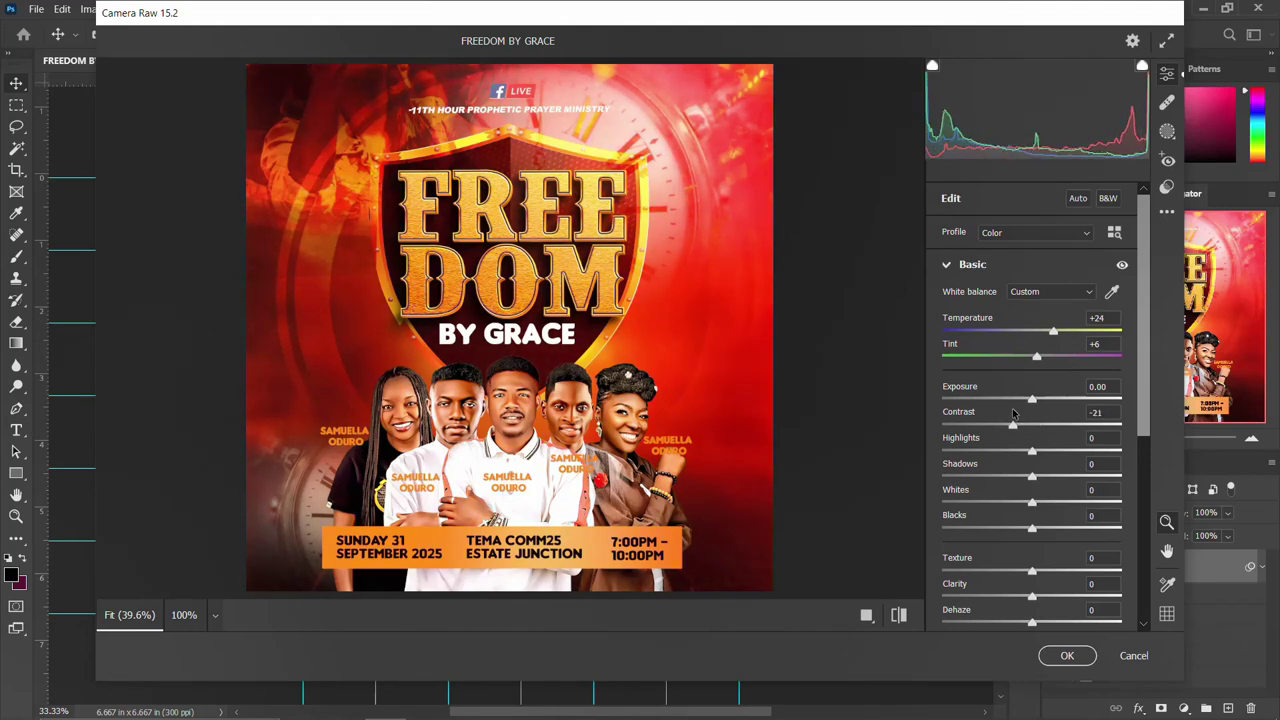
left_click_drag(1033, 453, 1031, 453)
left_click_drag(1034, 530, 1013, 526)
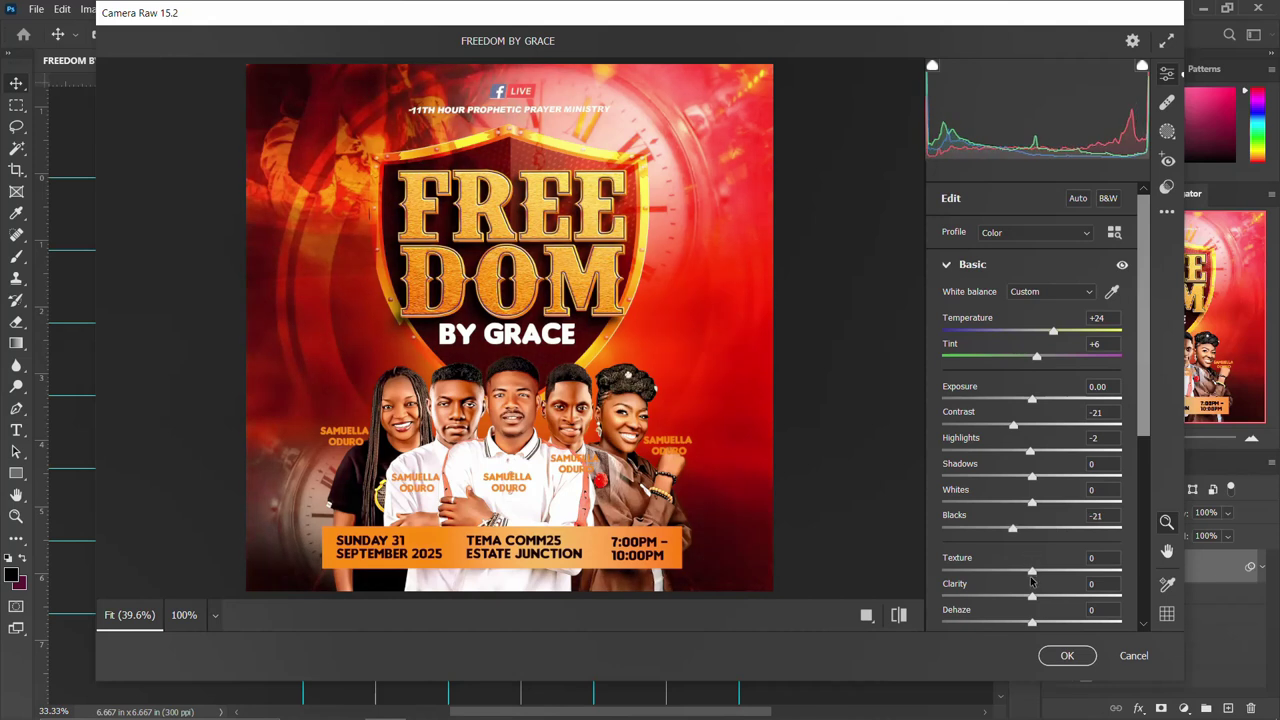
mouse_move(1032, 570)
left_mouse_down()
mouse_move(1049, 570)
mouse_move(1002, 568)
mouse_move(1048, 563)
left_mouse_up()
Set Clarity -2 and Saturation +1, compare before/after, and apply the grade.
scroll(1048, 563, "down", 2)
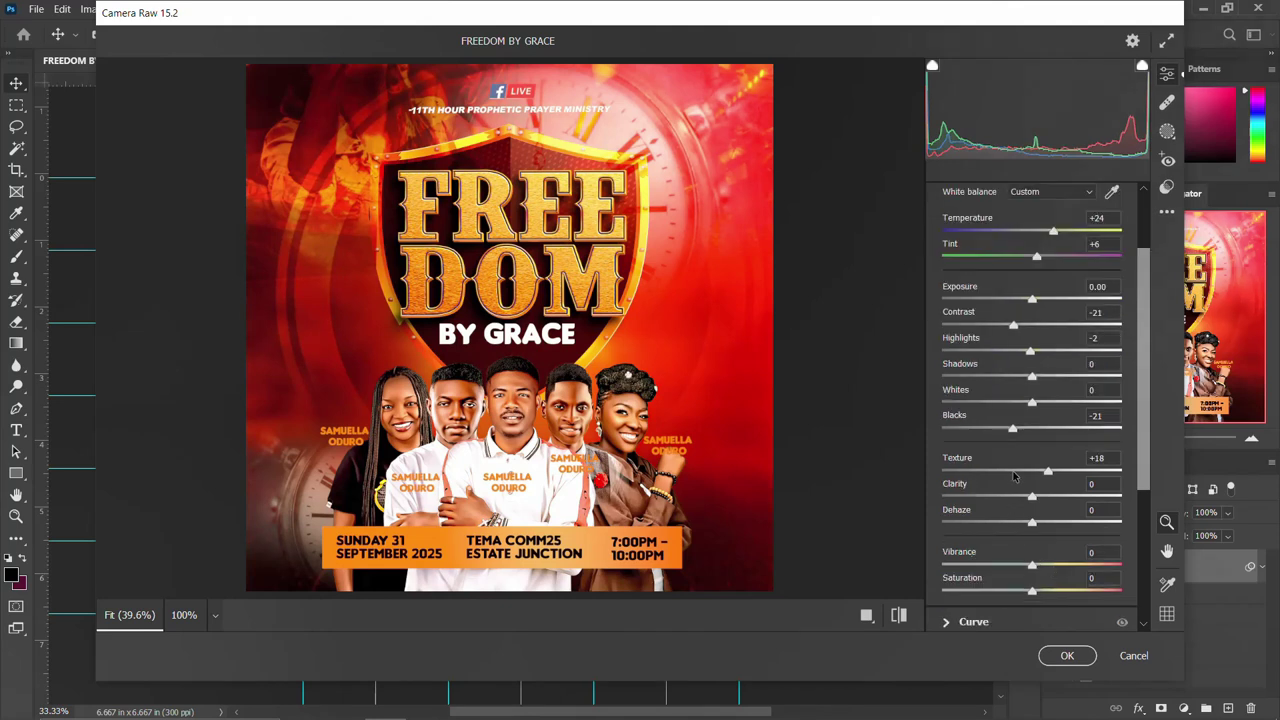
mouse_move(1033, 503)
left_mouse_down()
mouse_move(1058, 499)
mouse_move(1005, 492)
mouse_move(1031, 492)
left_mouse_up()
mouse_move(1032, 594)
left_mouse_down()
mouse_move(1021, 589)
mouse_move(1033, 581)
left_mouse_up()
scroll(1020, 535, "down", 5)
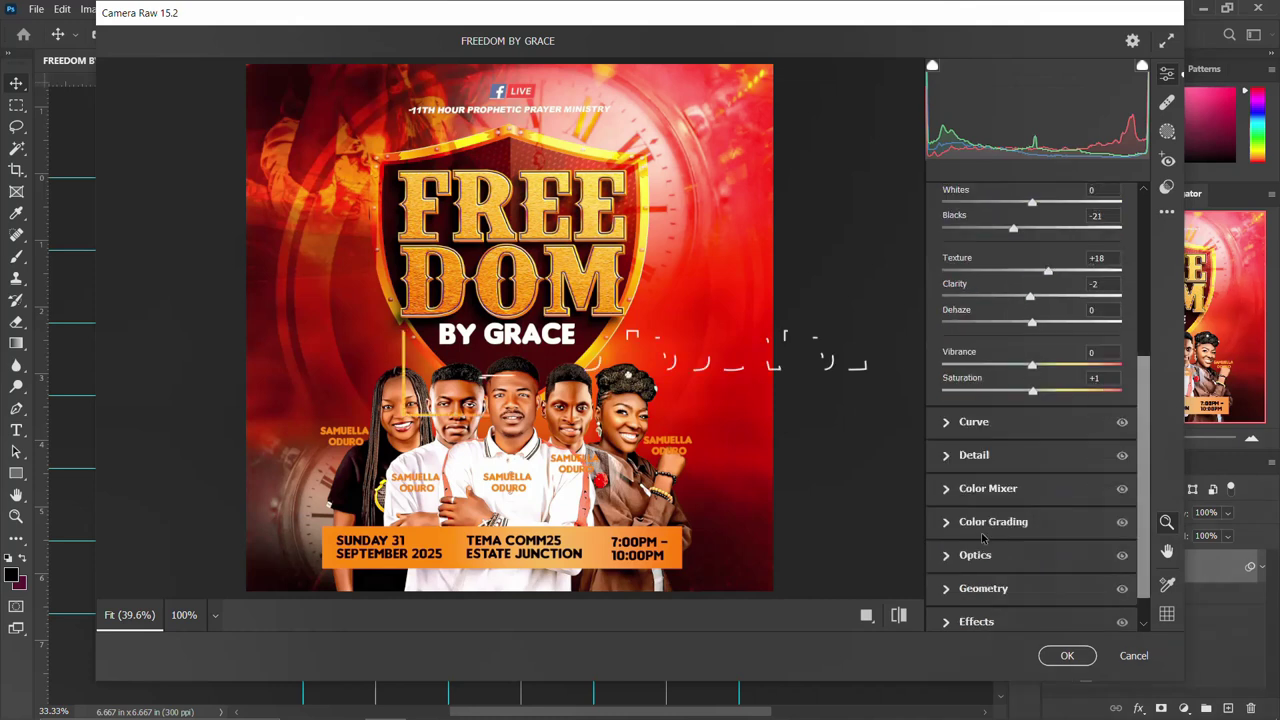
left_click(870, 614)
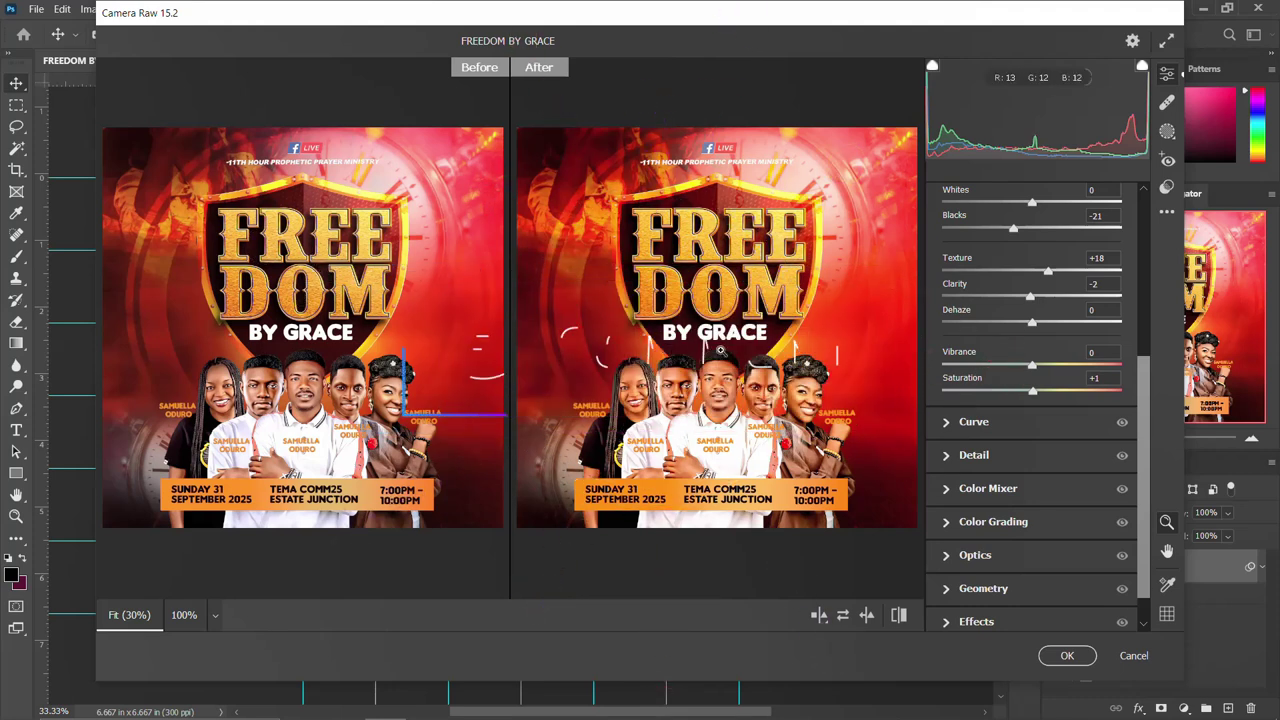
scroll(1048, 303, "up", 3)
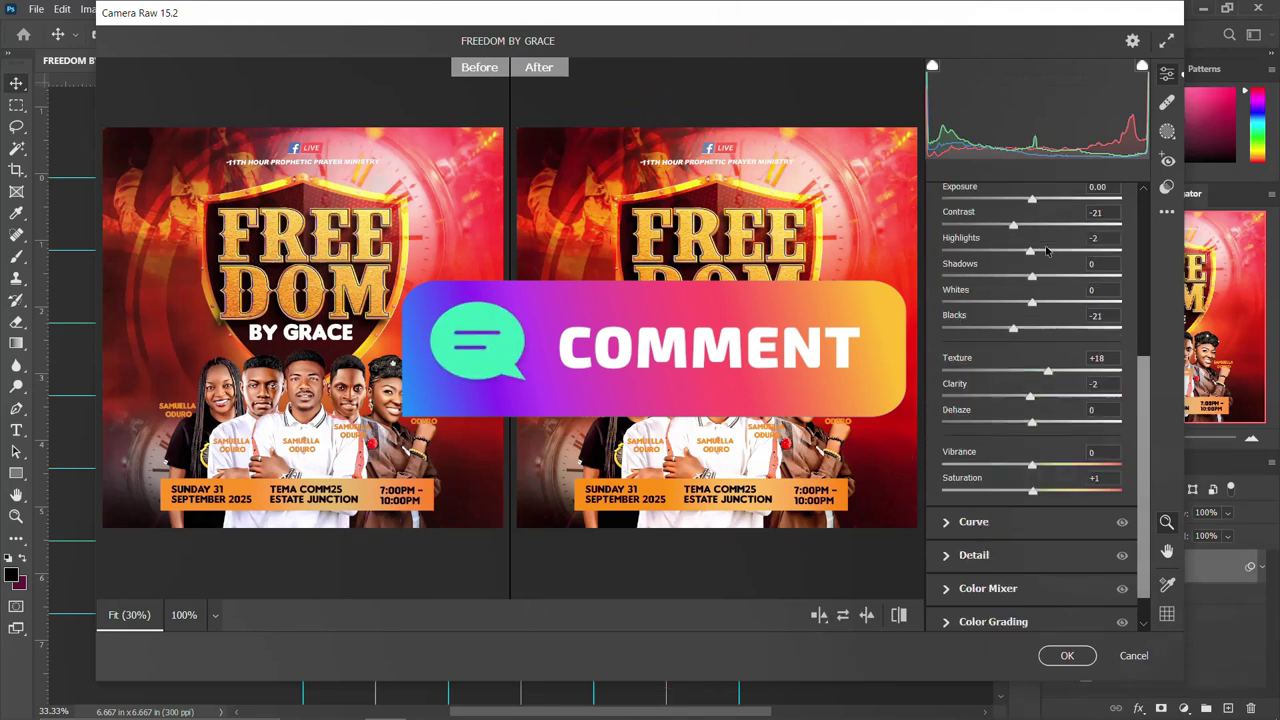
left_click(1066, 655)
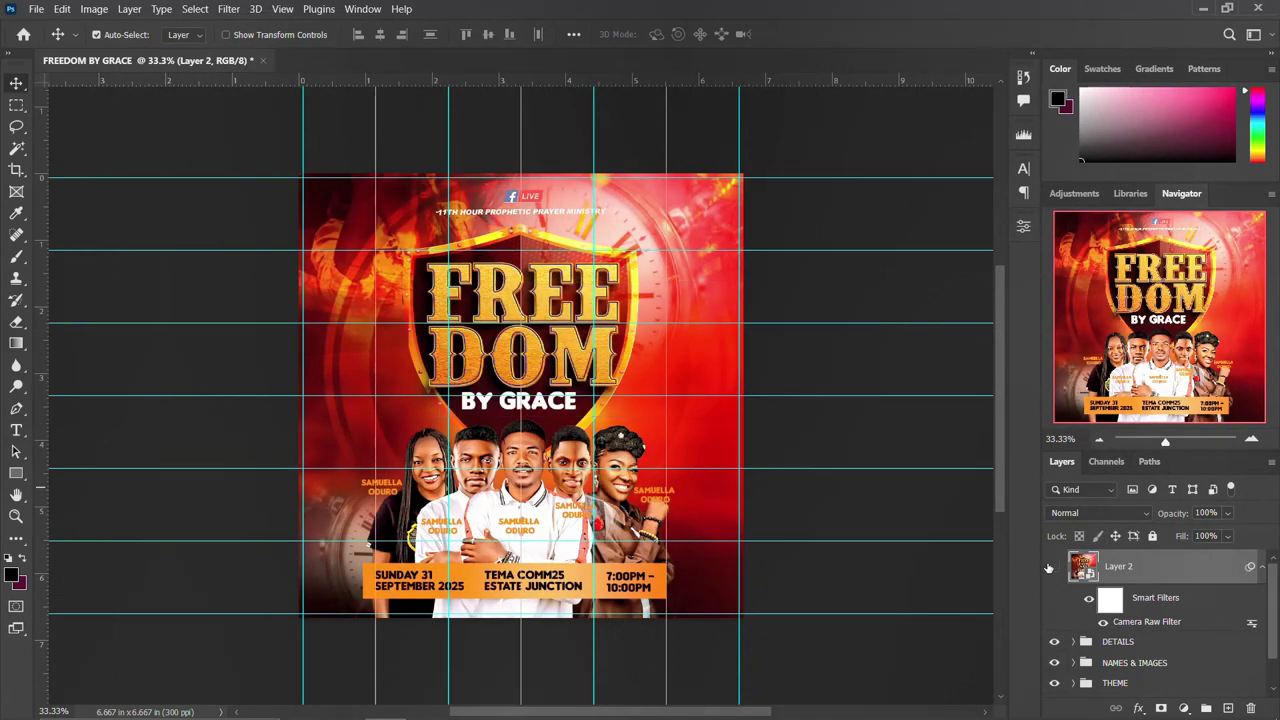
left_click(1050, 567)
left_click(1050, 567)
left_click(1262, 567)
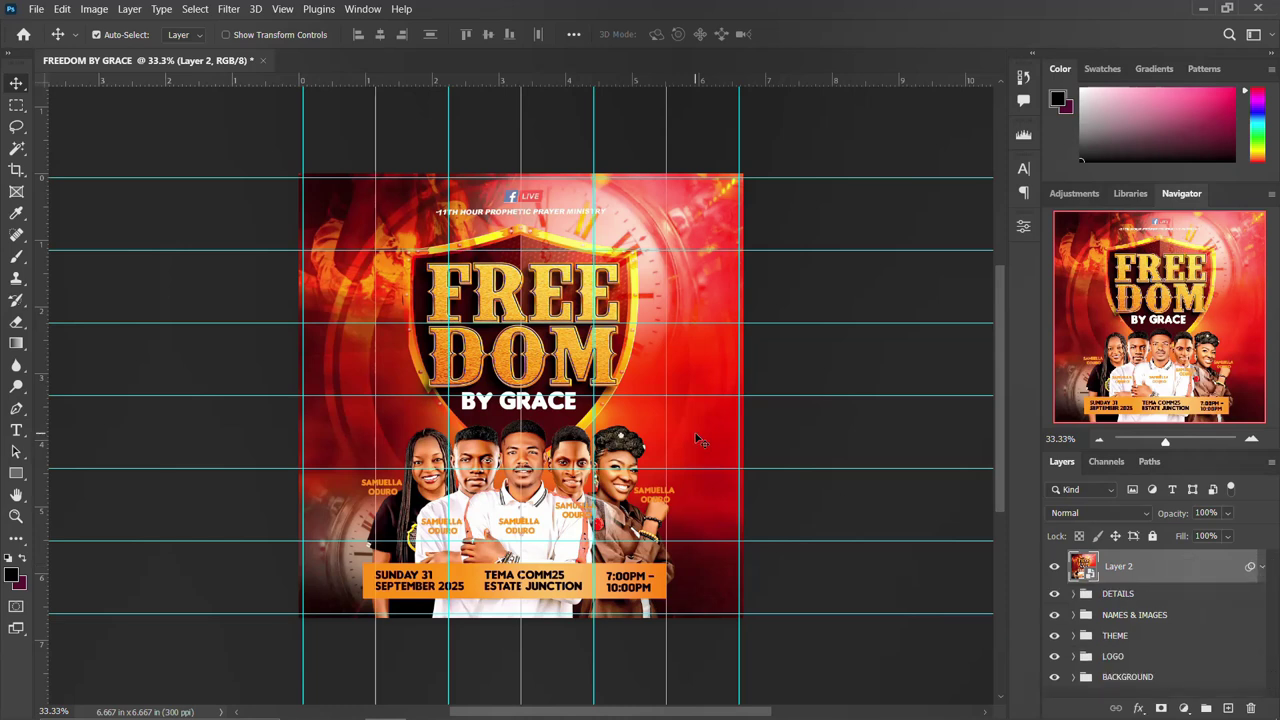